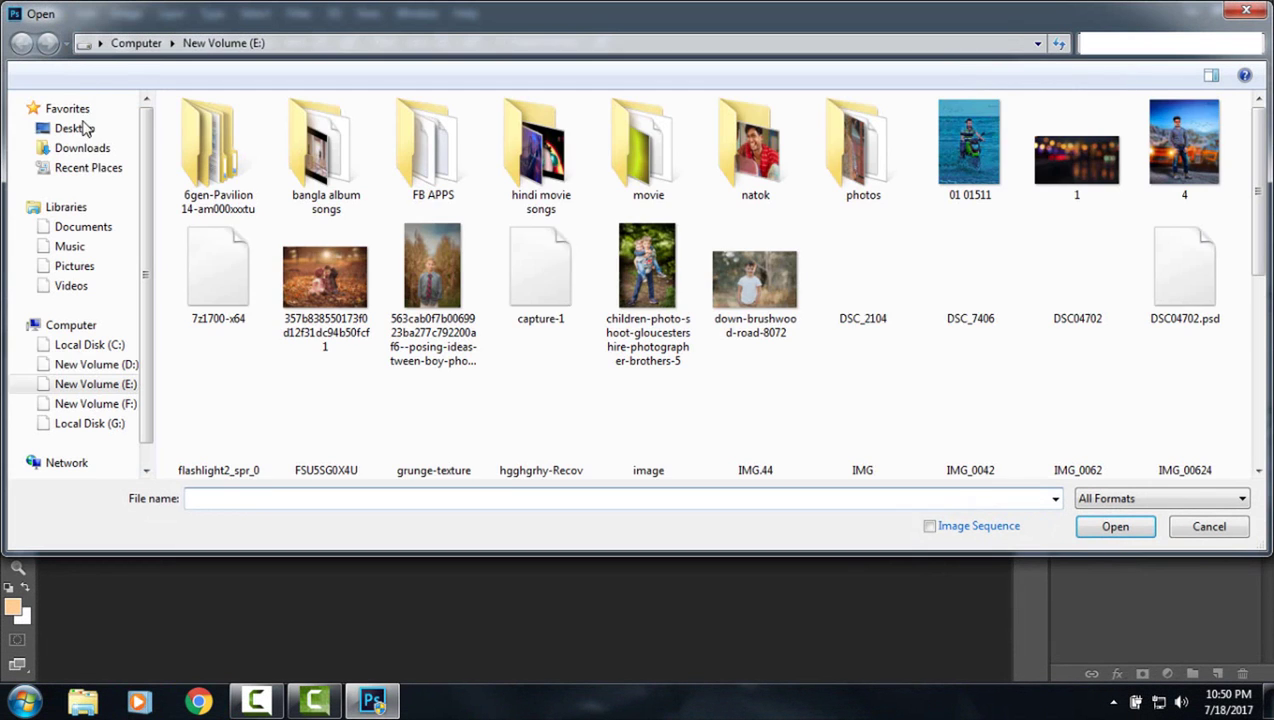
Open DSC_2104 from Downloads and zoom in on the man's head.
click(85, 148)
double_click(512, 200)
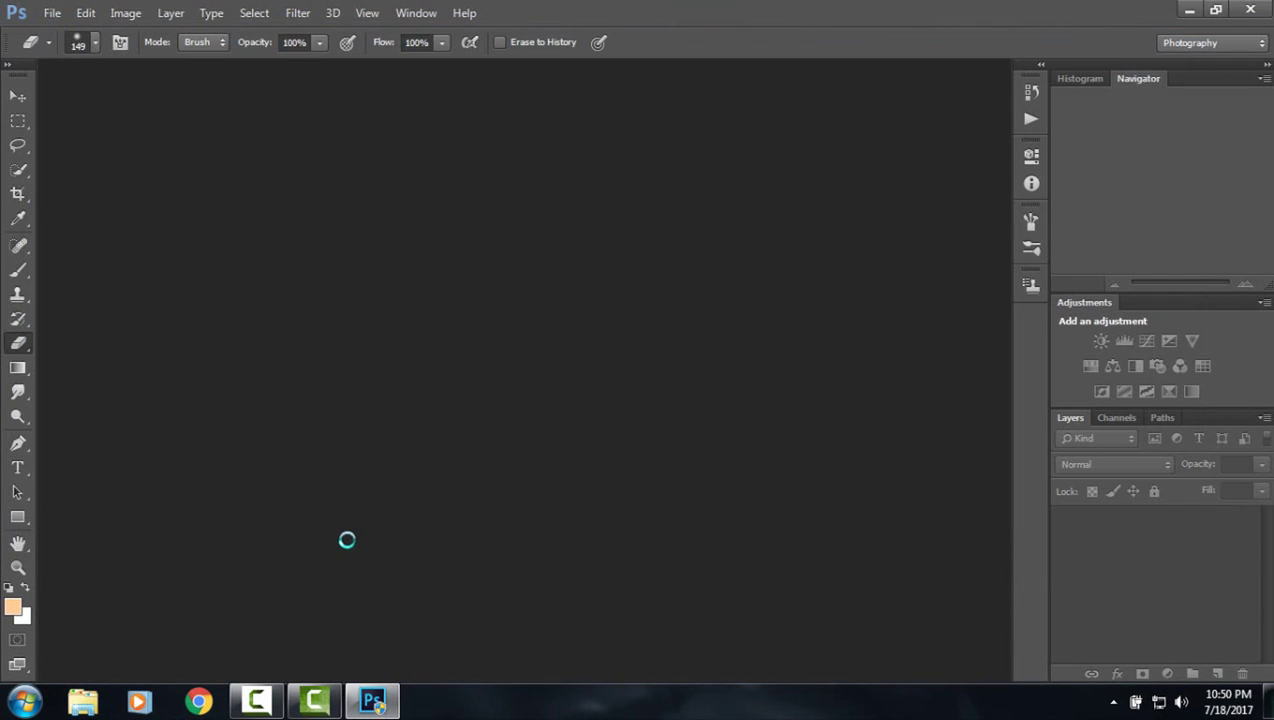
drag(193, 73, 255, 73)
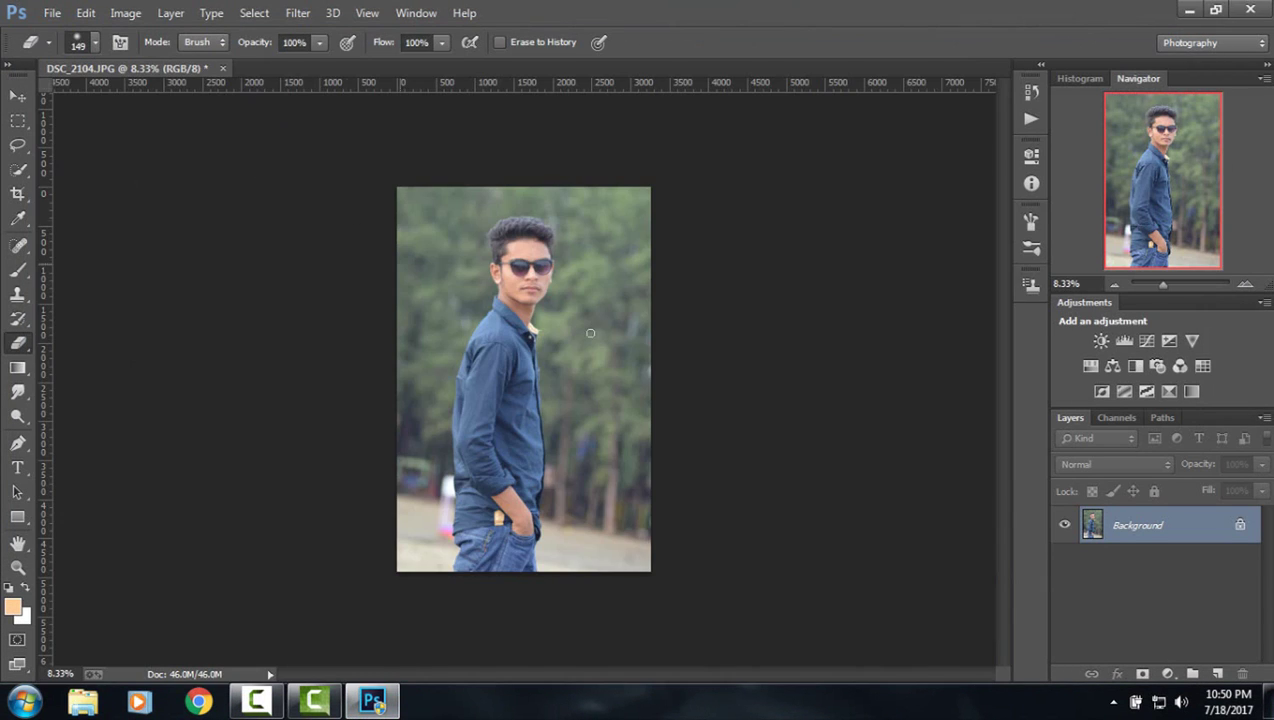
click(1170, 284)
scroll(645, 372, up, 5)
scroll(298, 321, up, 3)
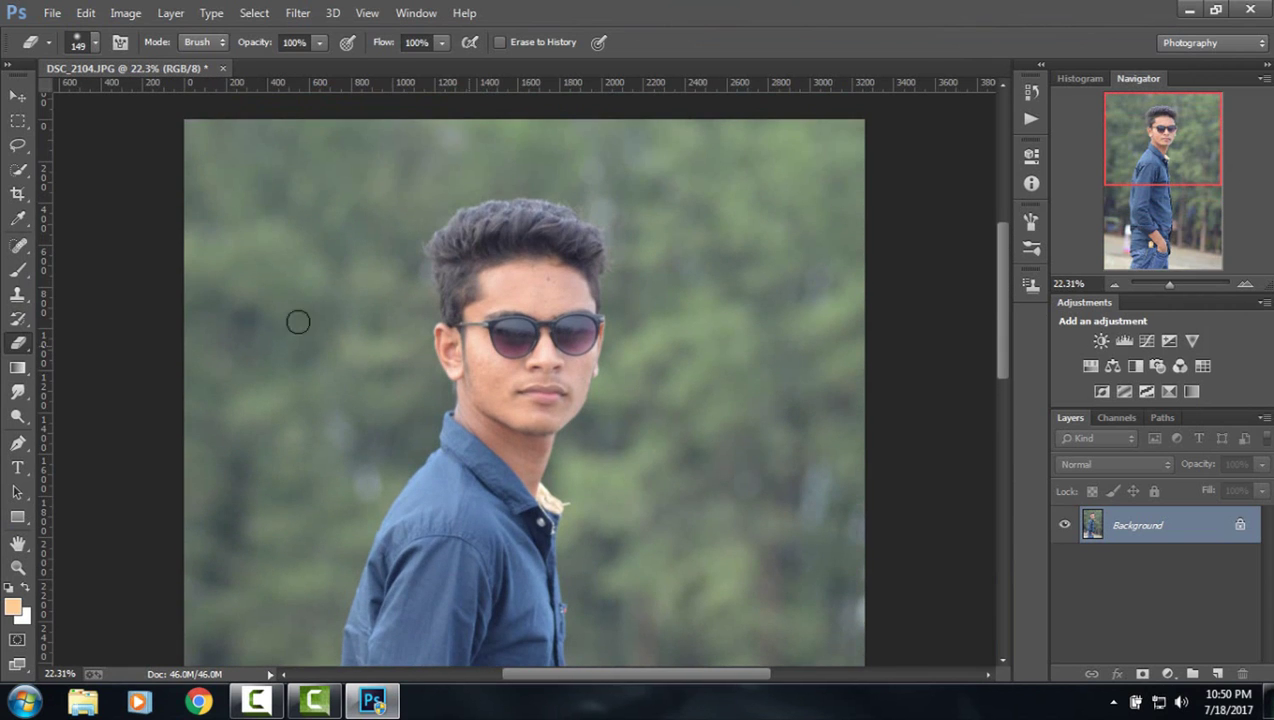
Switch to the Quick Selection tool with a smaller brush size.
click(18, 194)
click(18, 170)
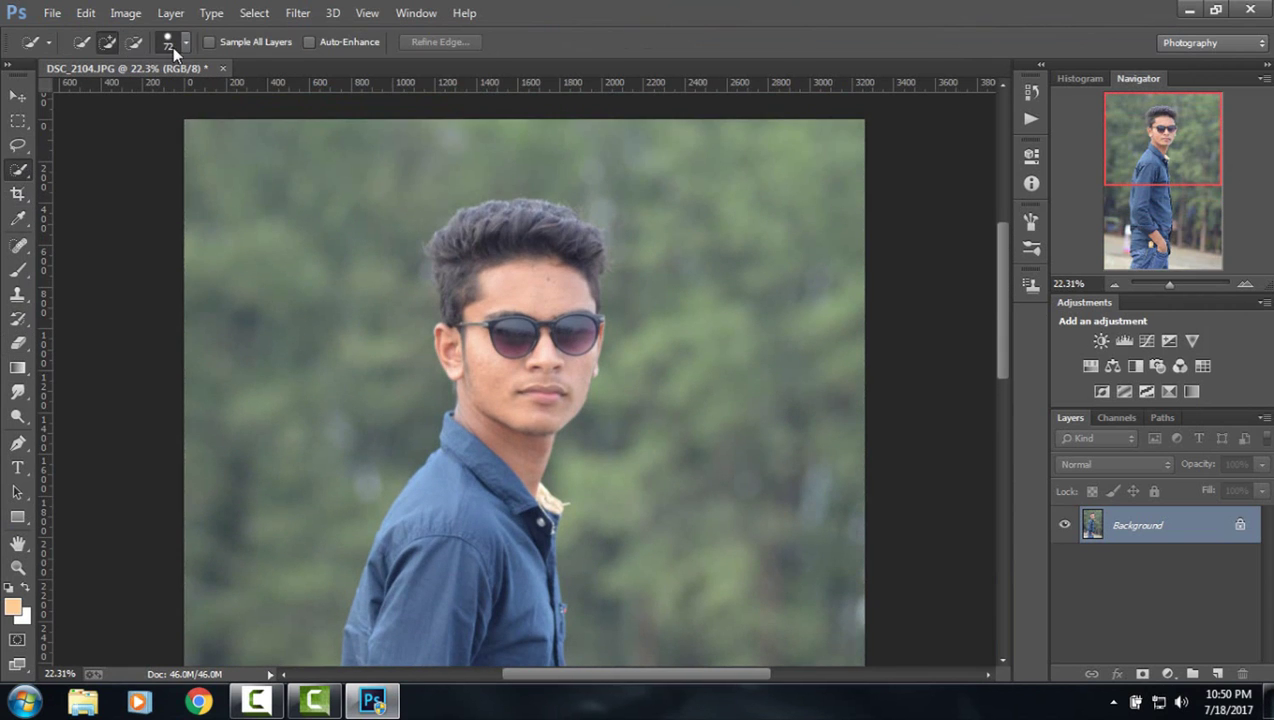
click(172, 47)
drag(125, 91, 113, 94)
Select the man's hair down to the glasses, plus his face, neck and ear.
mouse_move(480, 276)
mouse_down()
mouse_move(473, 229)
mouse_move(550, 215)
mouse_up()
click(172, 42)
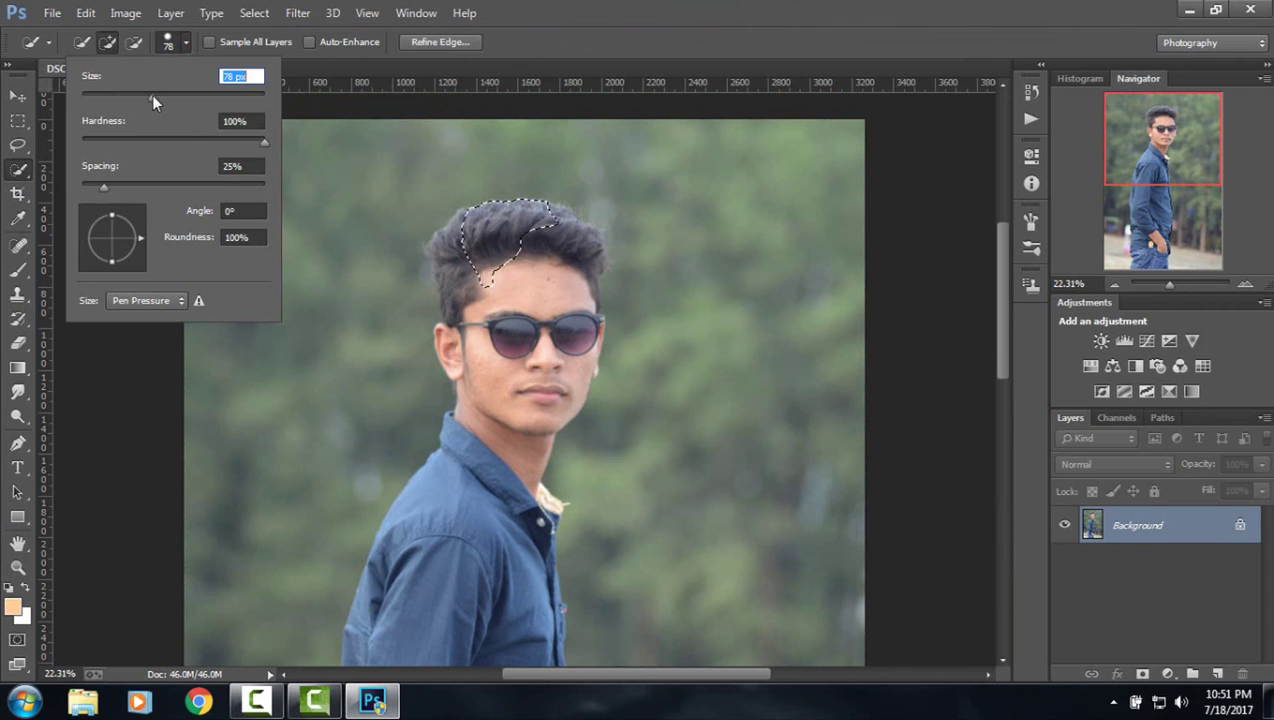
drag(511, 273, 455, 272)
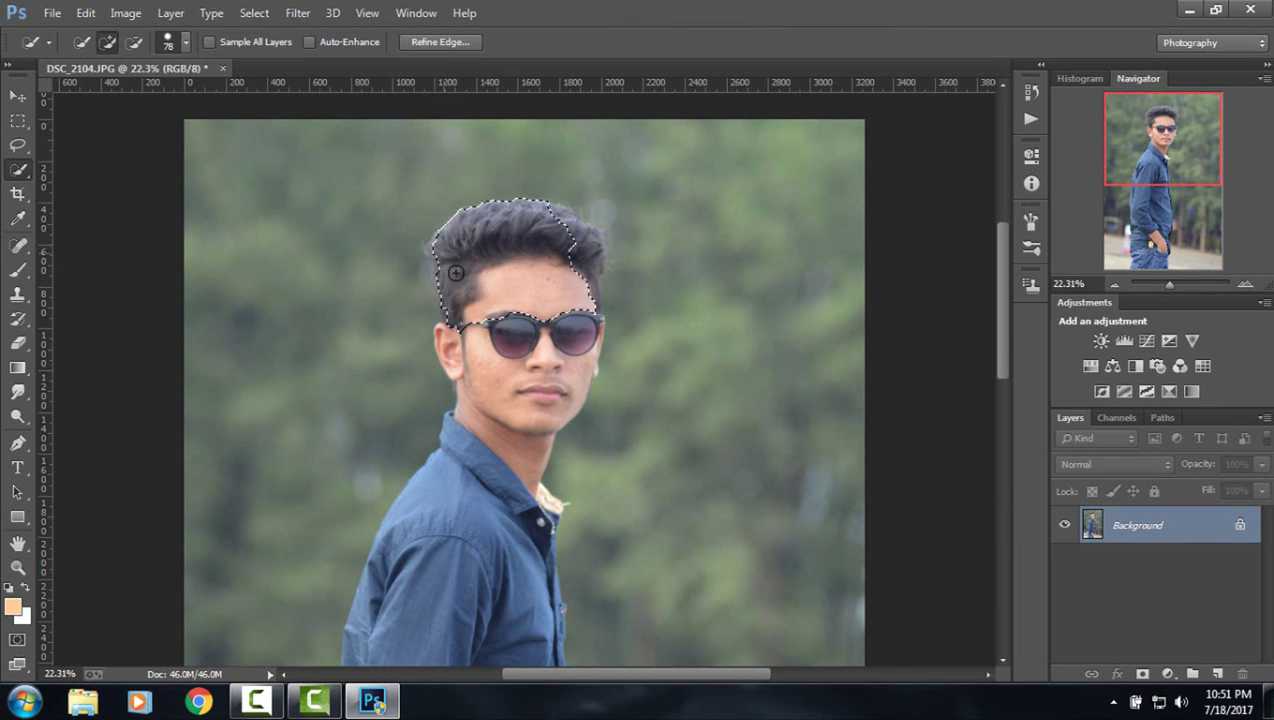
drag(558, 234, 589, 343)
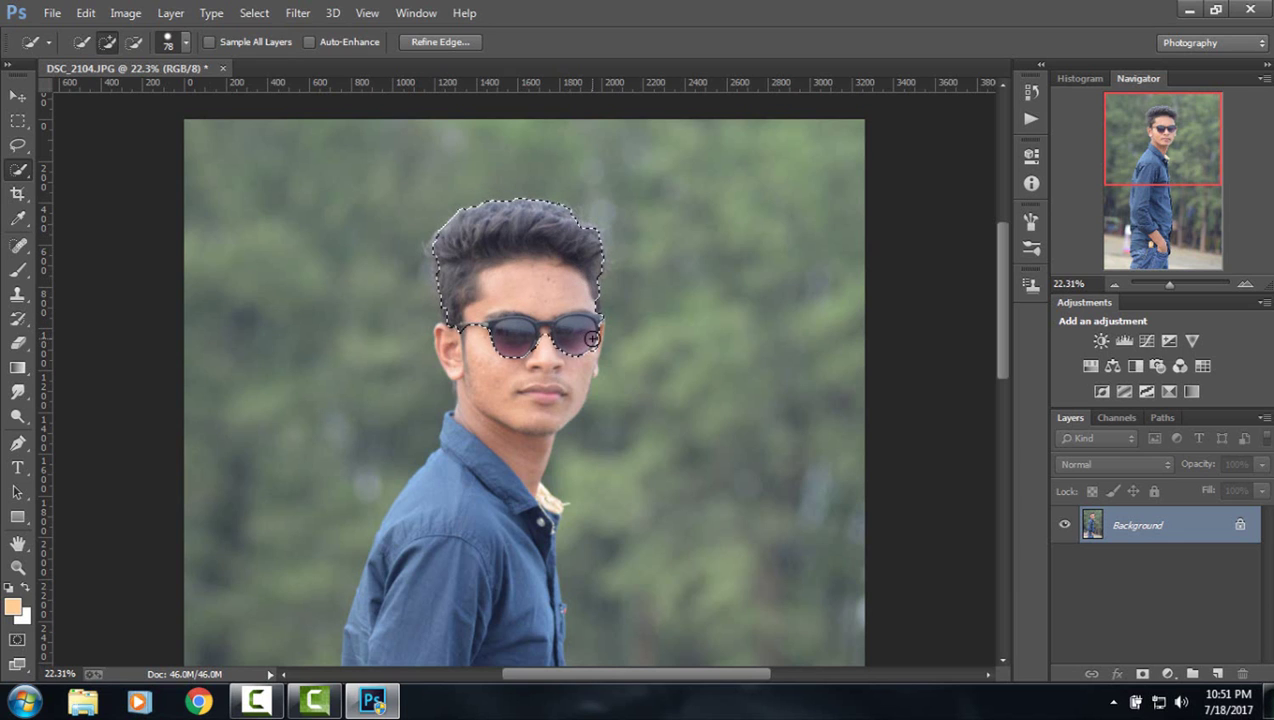
mouse_move(563, 356)
mouse_down()
mouse_move(479, 341)
mouse_move(440, 560)
mouse_up()
Extend the selection over the chest, shirt front, hands and pocket.
scroll(476, 485, down, 2)
scroll(476, 485, down, 2)
click(495, 418)
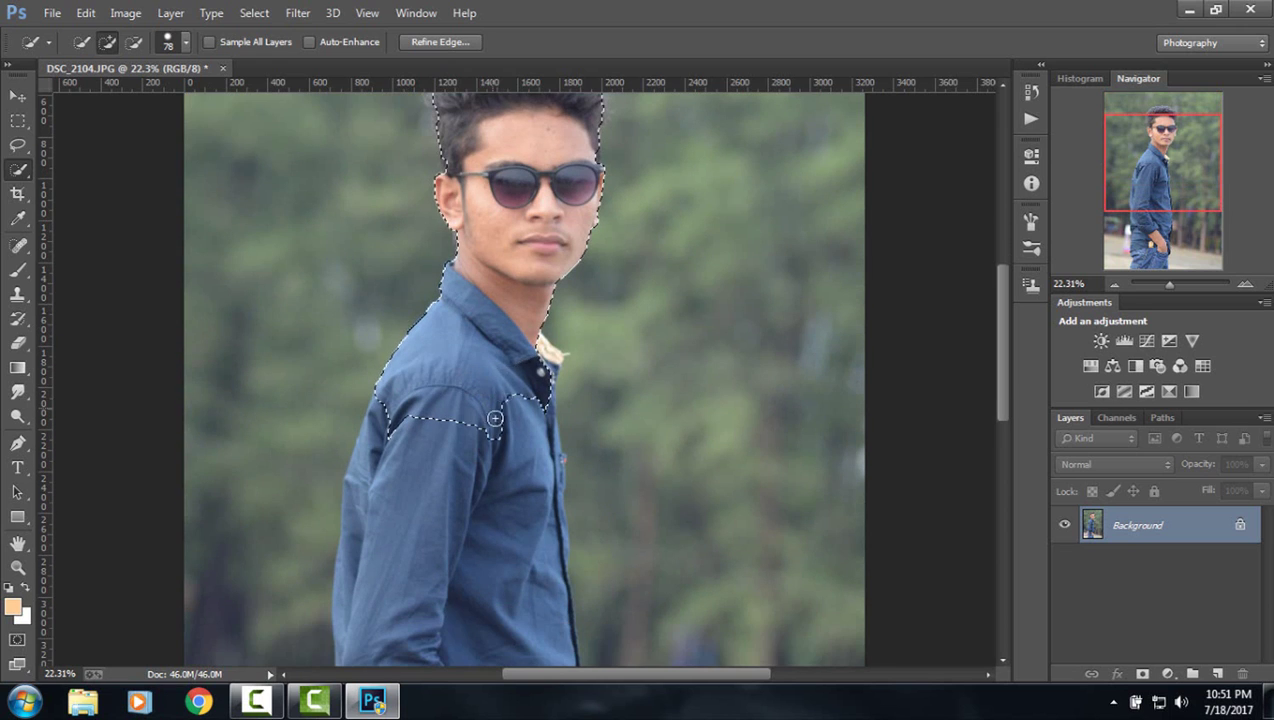
mouse_move(538, 364)
mouse_down()
mouse_move(545, 382)
mouse_move(393, 536)
mouse_up()
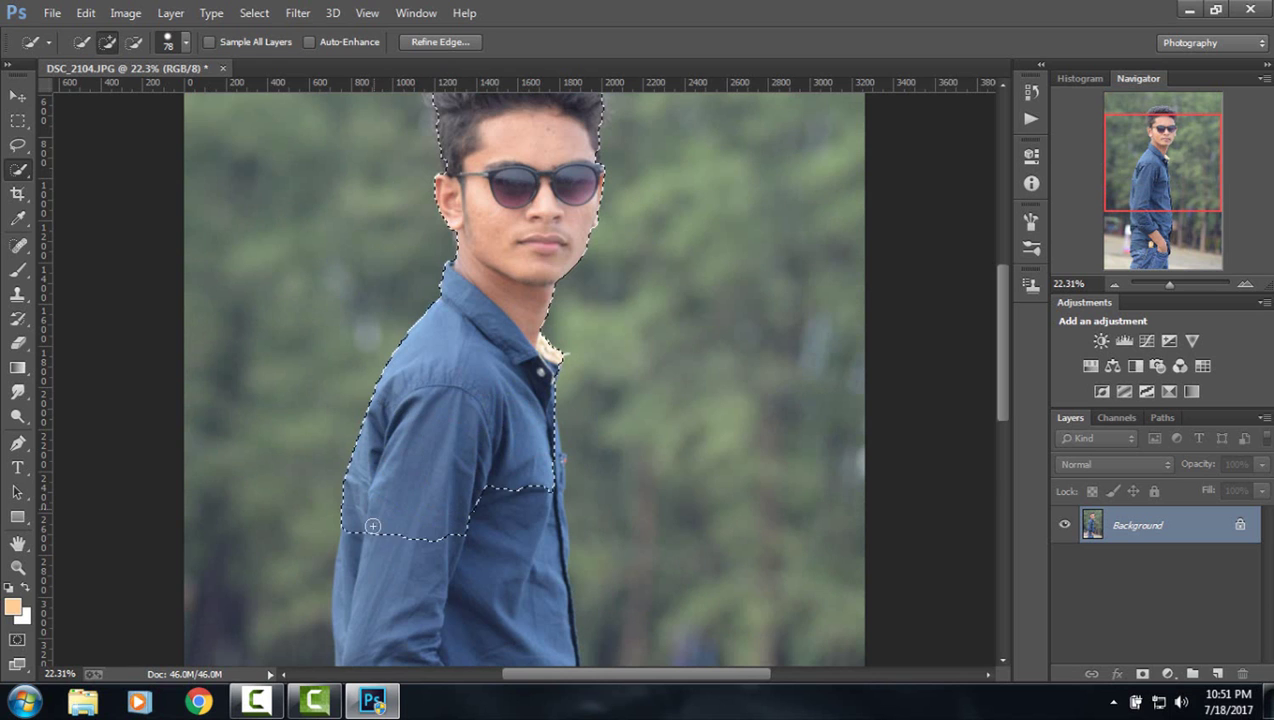
scroll(393, 536, down, 8)
scroll(393, 536, down, 2)
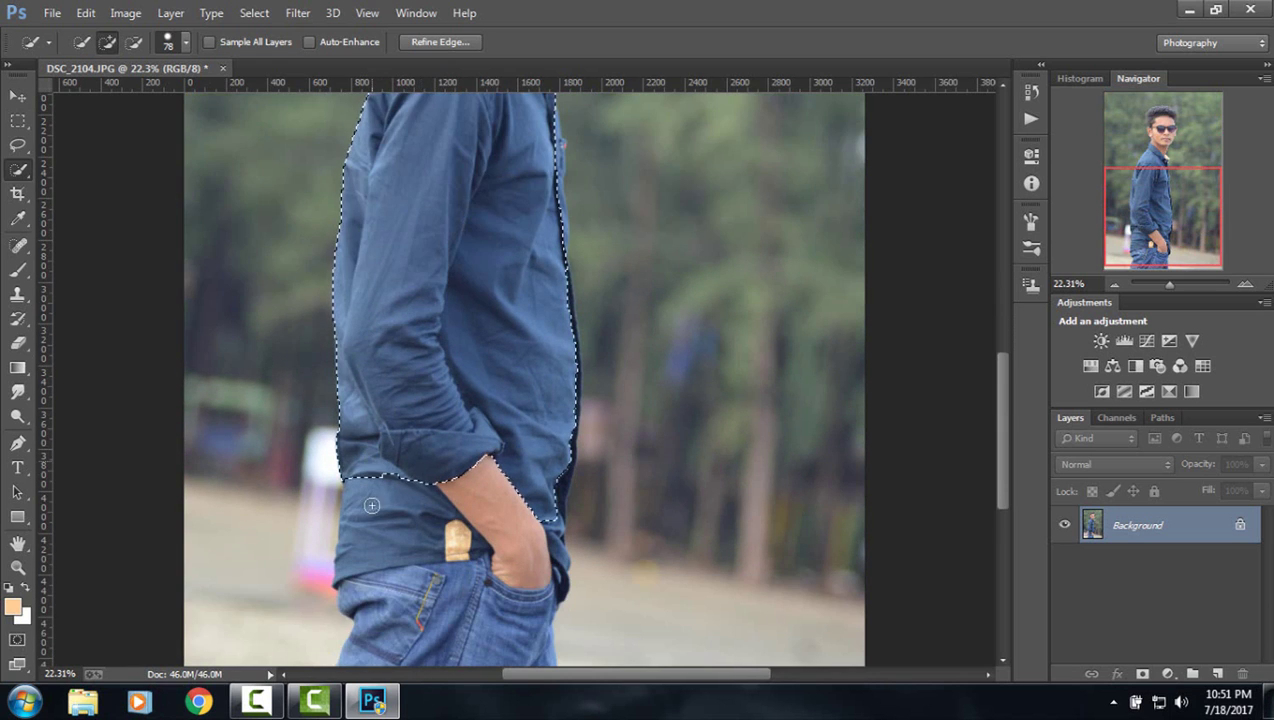
mouse_move(500, 490)
mouse_down()
mouse_move(386, 604)
mouse_move(496, 656)
mouse_move(552, 477)
mouse_up()
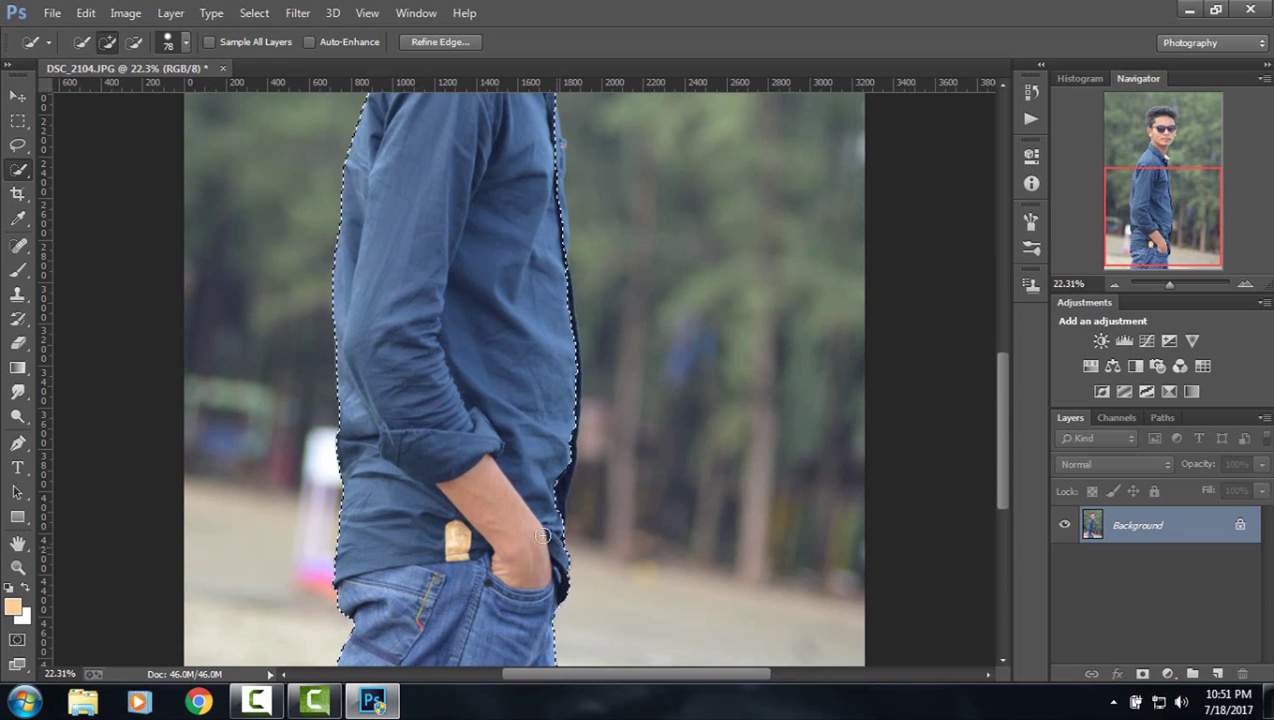
scroll(506, 441, up, 3)
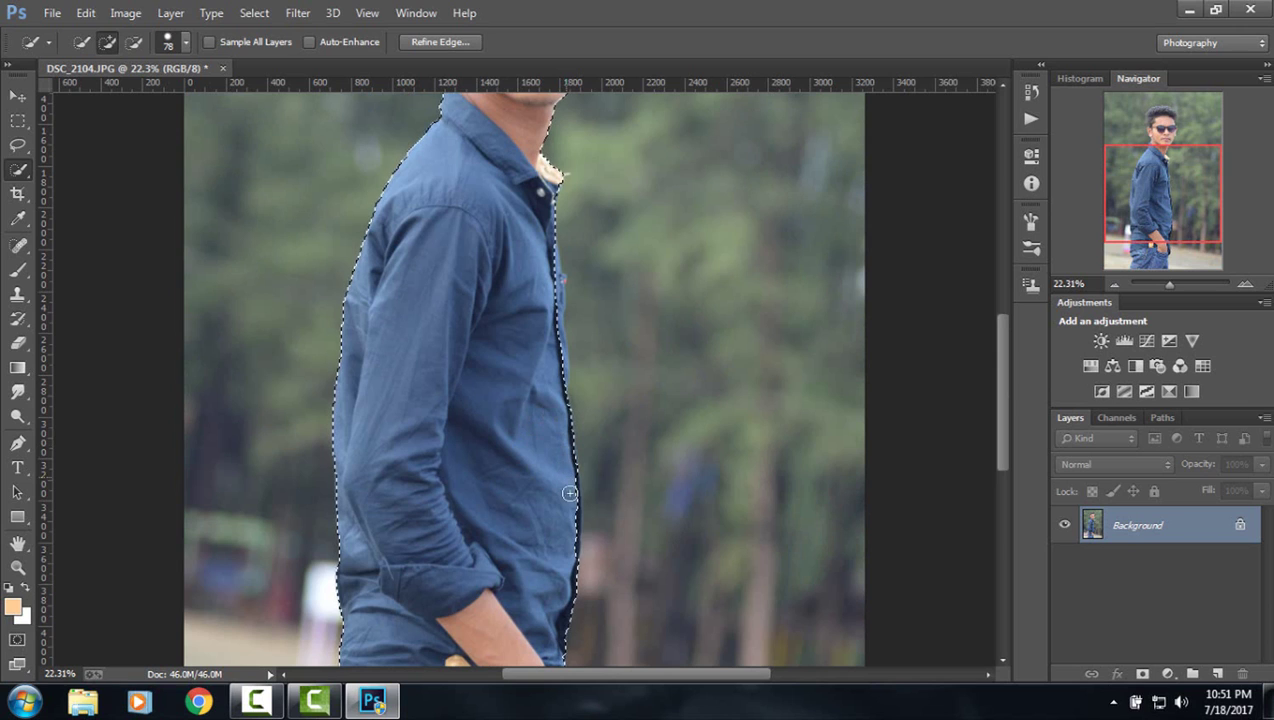
scroll(510, 515, up, 1)
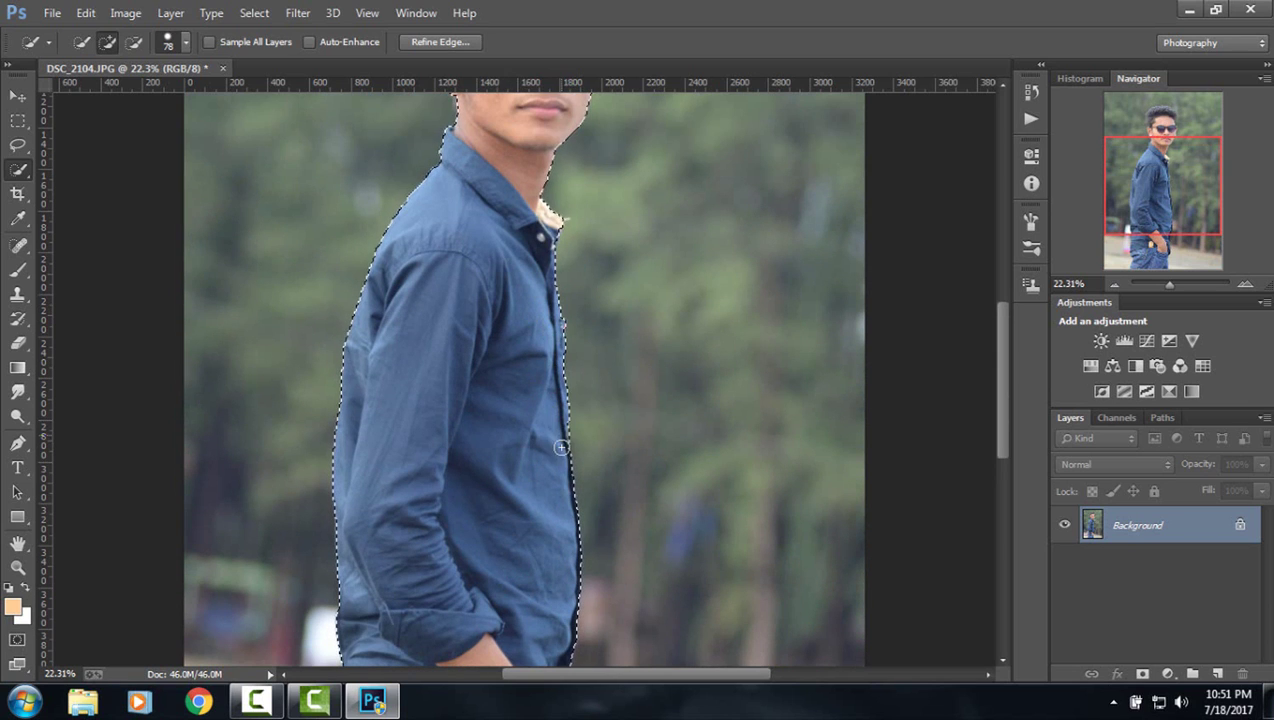
scroll(500, 356, up, 1)
scroll(500, 356, down, 1)
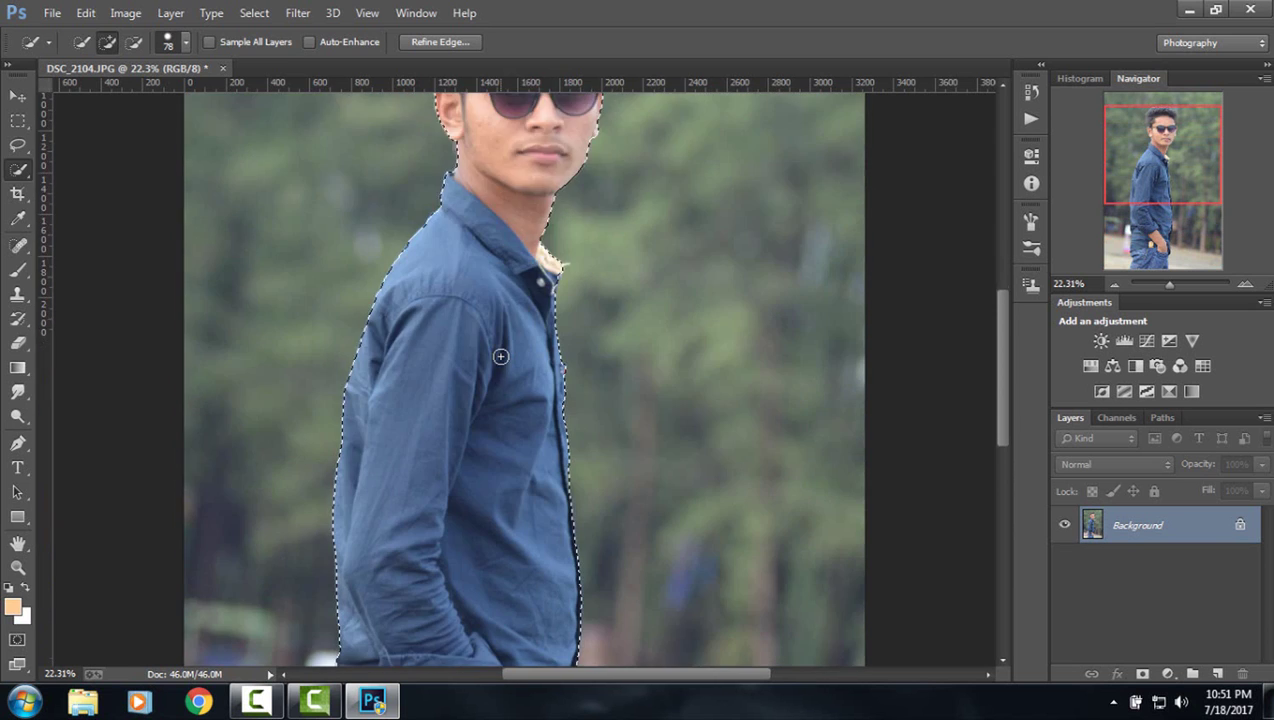
scroll(500, 356, down, 2)
scroll(500, 356, down, 5)
scroll(500, 356, up, 3)
scroll(500, 356, up, 3)
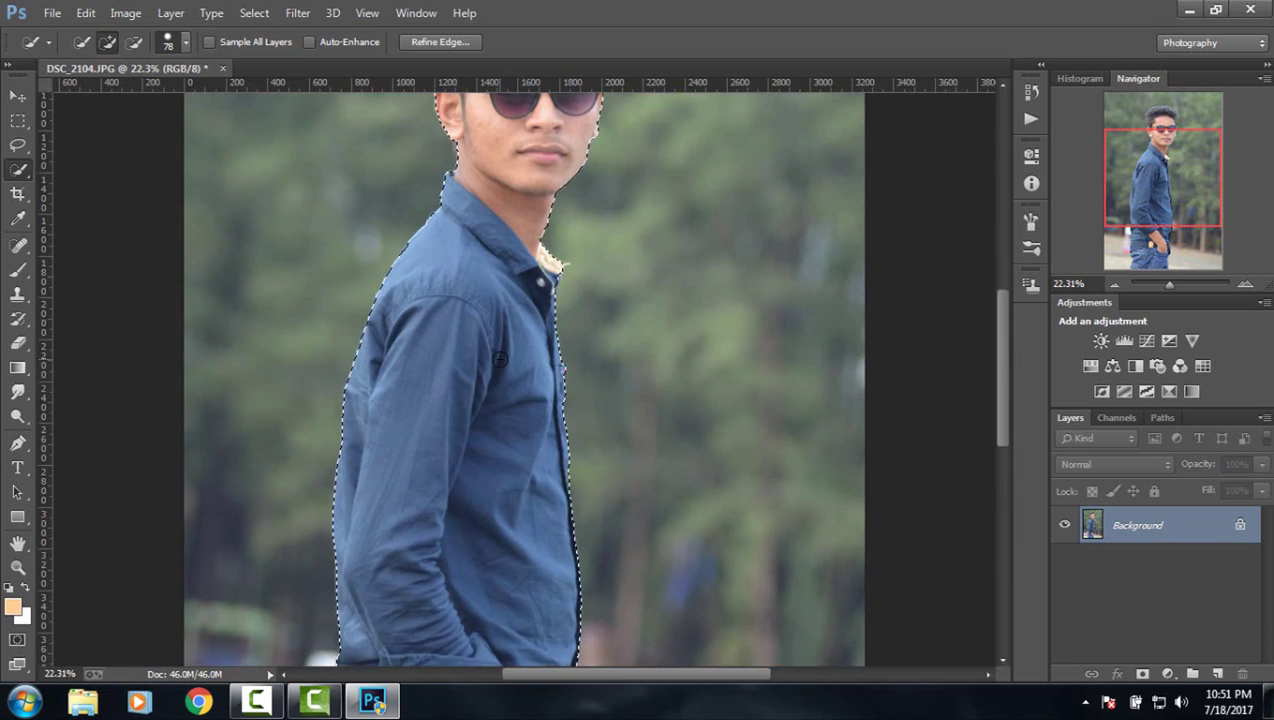
scroll(499, 359, up, 3)
scroll(499, 359, up, 1)
Refine the selection edge with Radius 0.9, Smooth 6 and Feather 1.2.
click(452, 41)
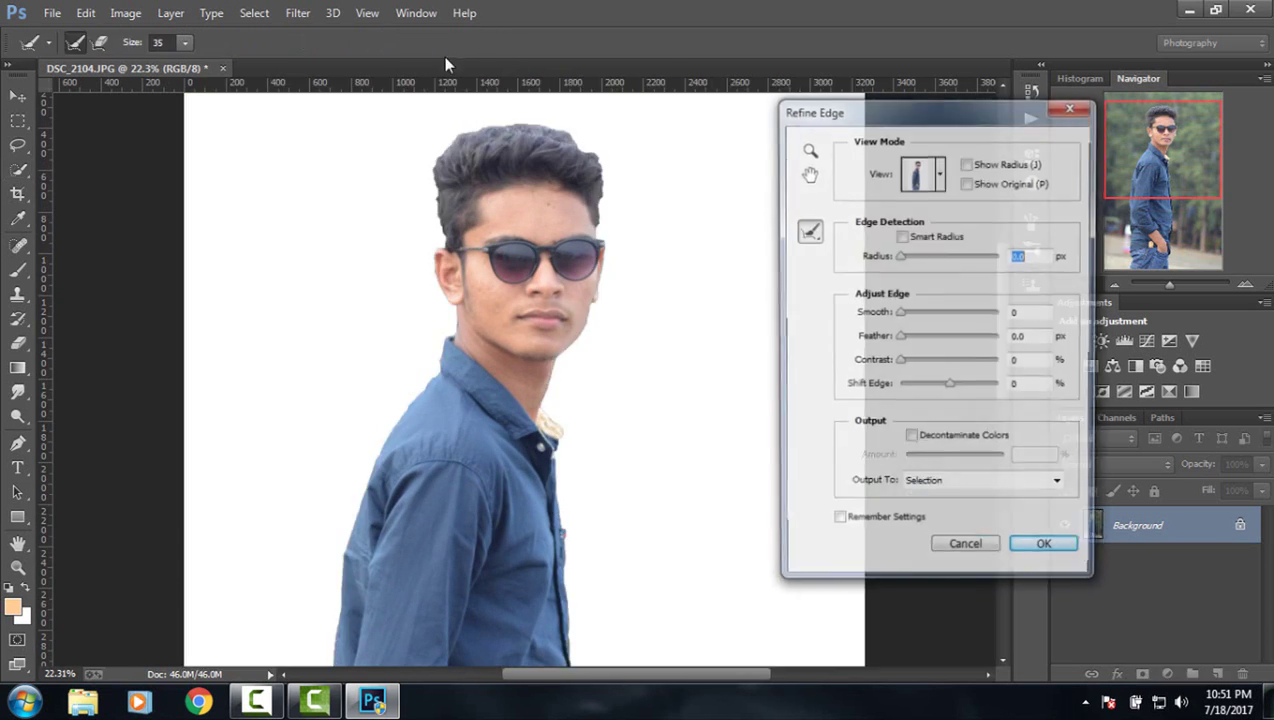
click(966, 553)
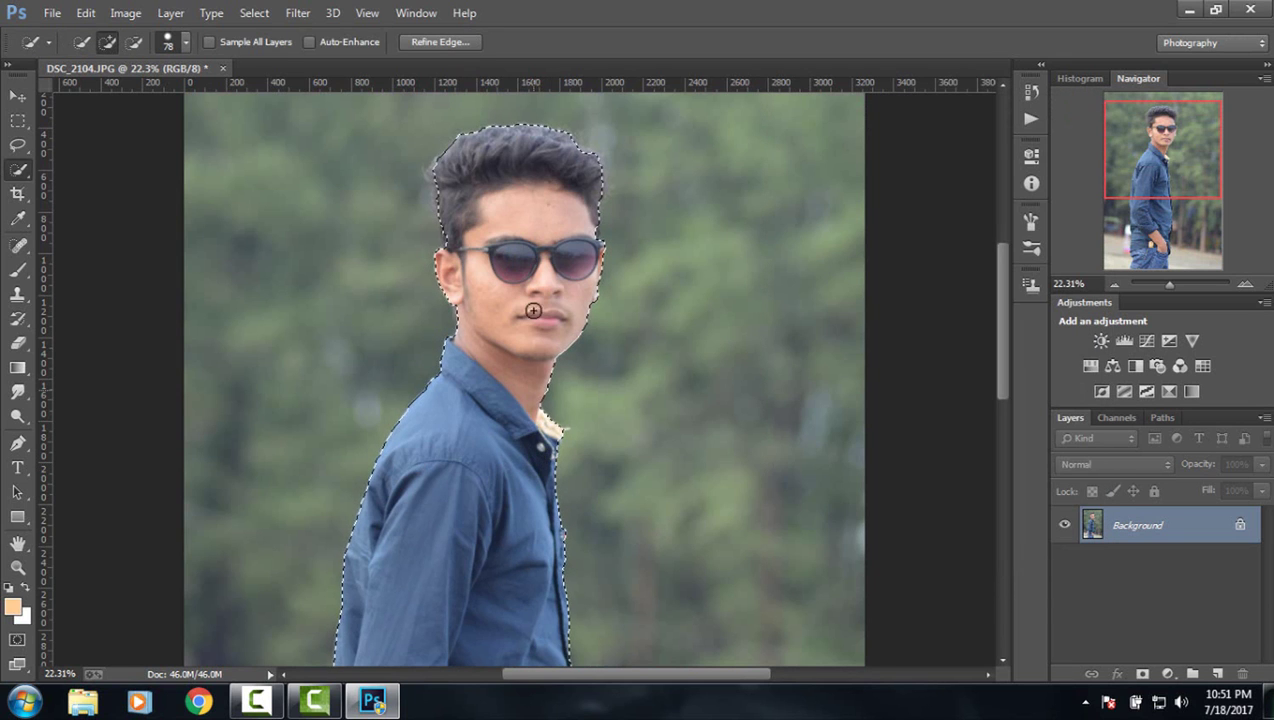
click(476, 42)
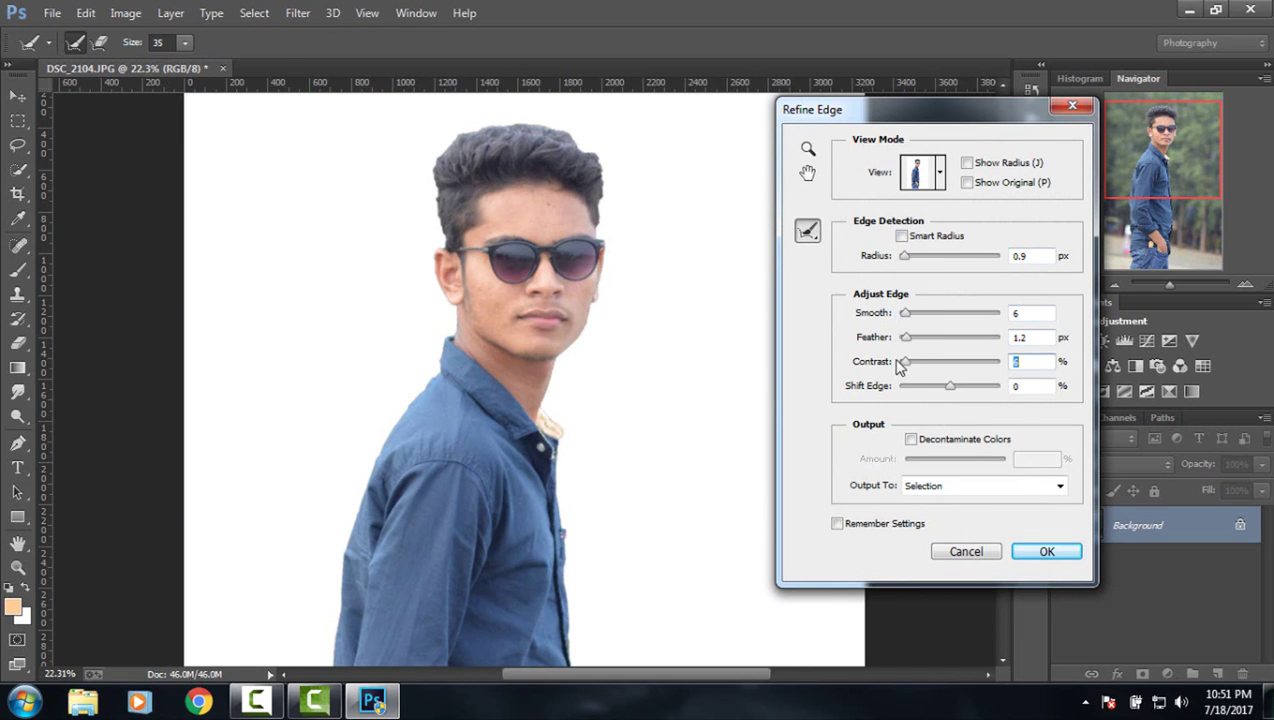
click(1062, 567)
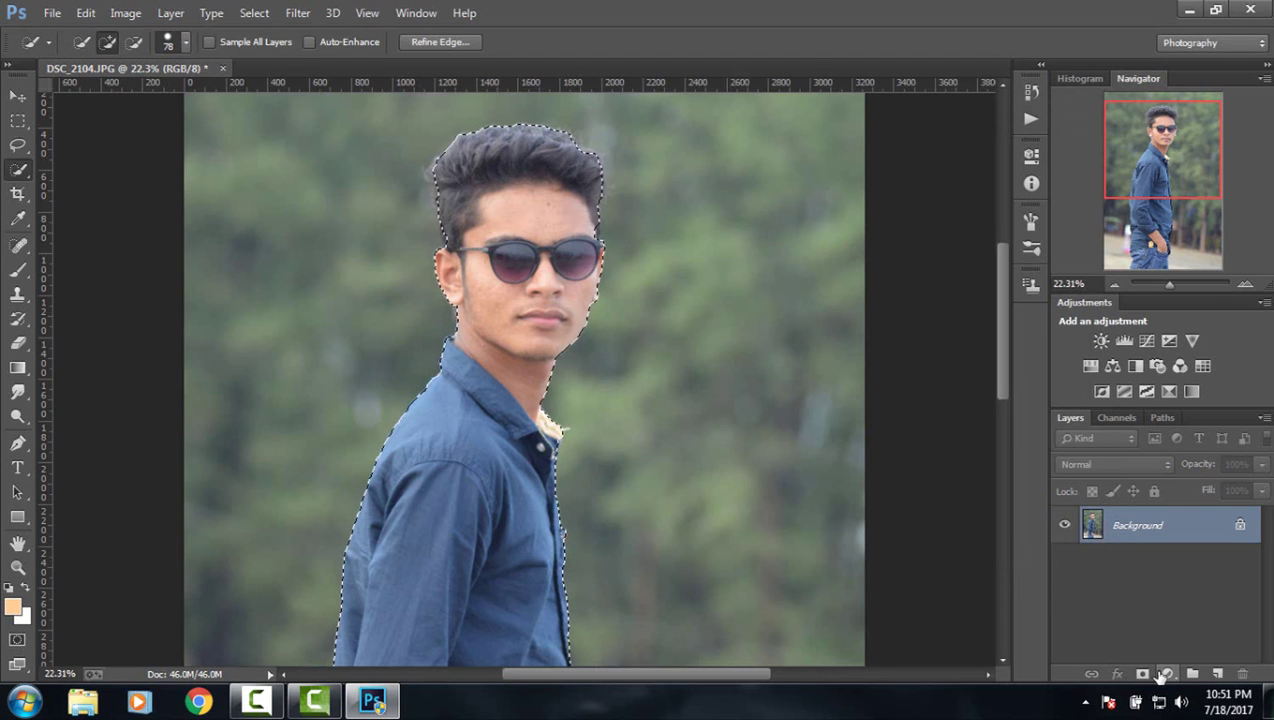
Add a layer mask hiding the background, then apply the mask permanently.
click(1143, 674)
click(1066, 609)
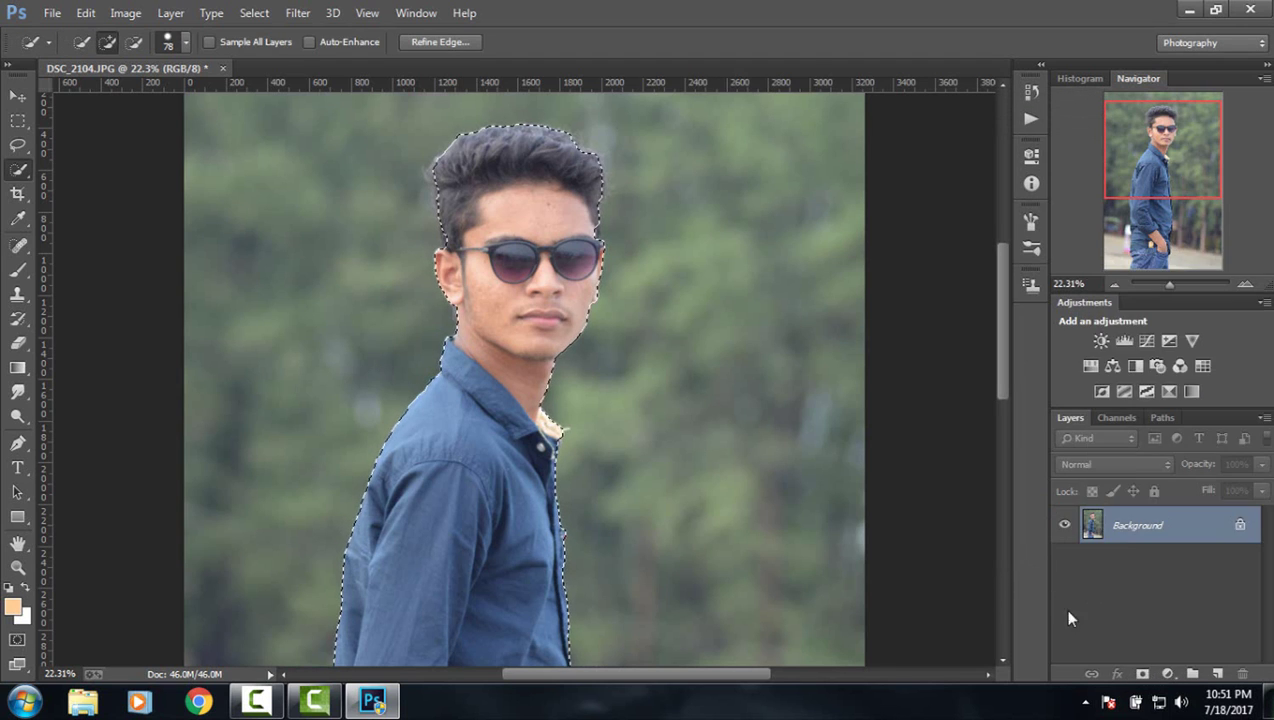
click(1143, 674)
right_click(1125, 525)
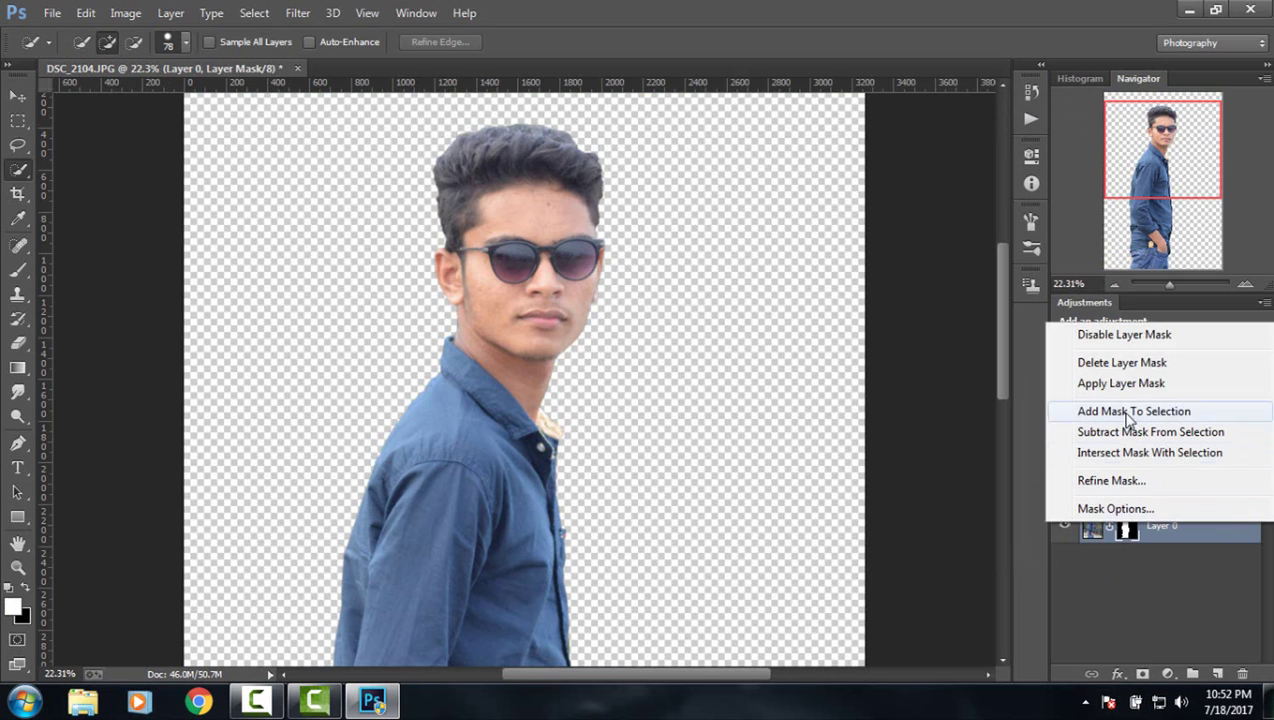
click(1123, 381)
scroll(689, 427, up, 1)
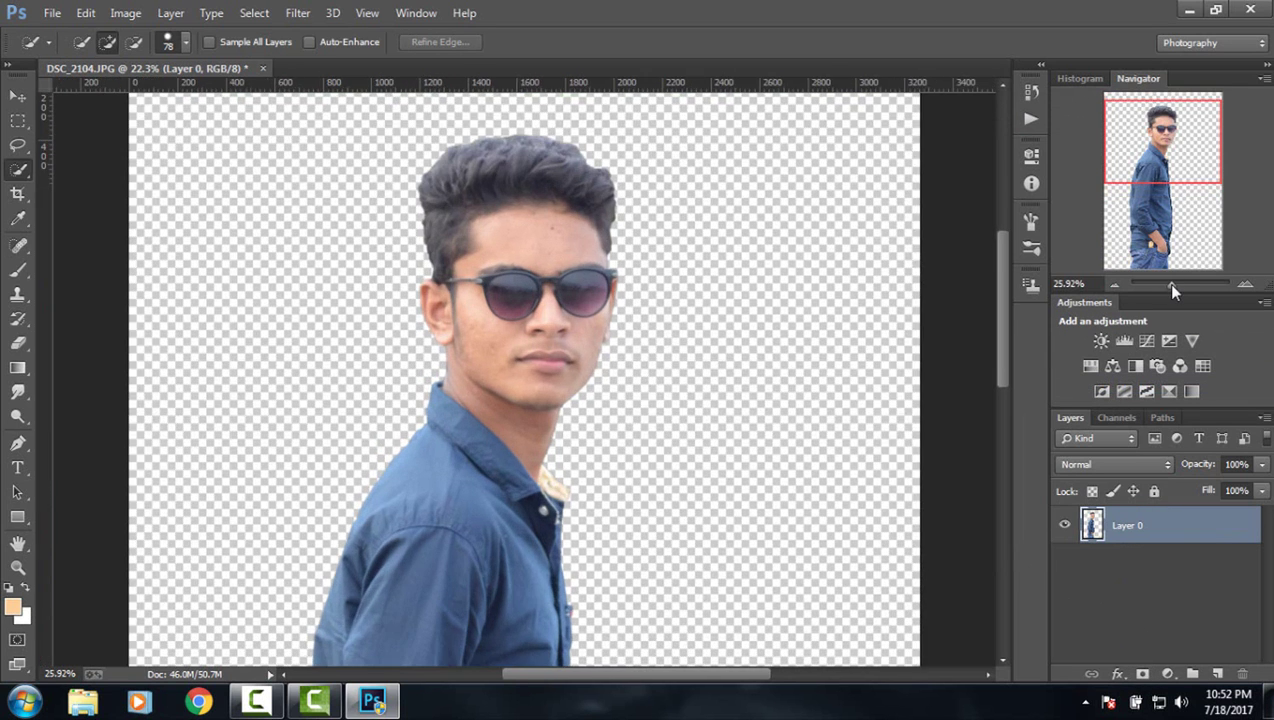
Heal blemishes on the forehead and cheeks with the Content-Aware Spot Healing Brush.
drag(1167, 284, 1175, 284)
scroll(806, 389, up, 1)
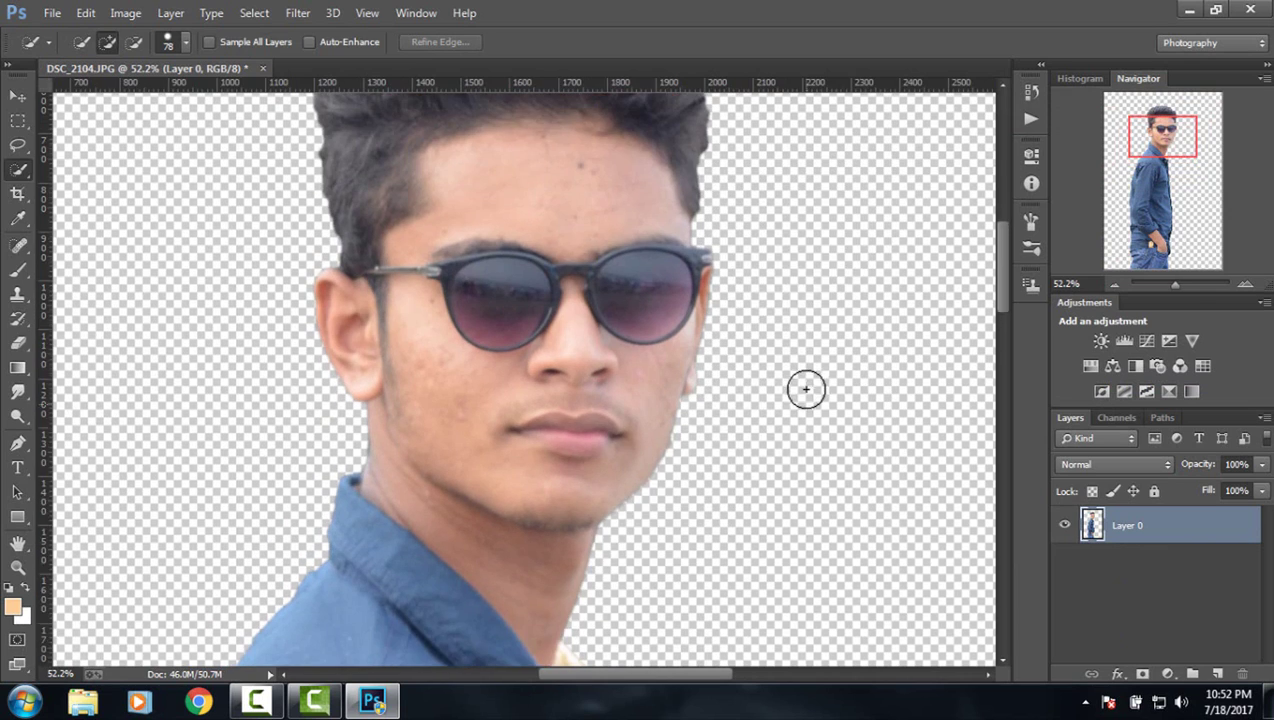
scroll(806, 389, up, 1)
click(17, 247)
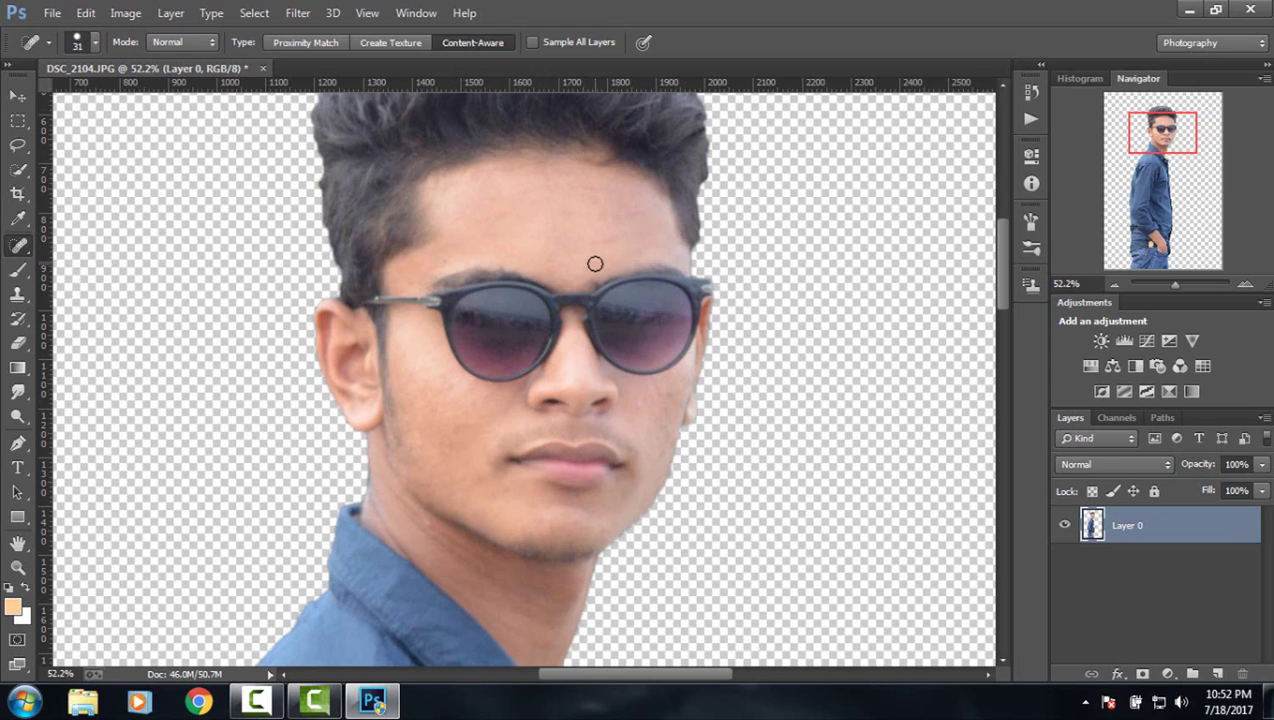
scroll(508, 463, up, 1)
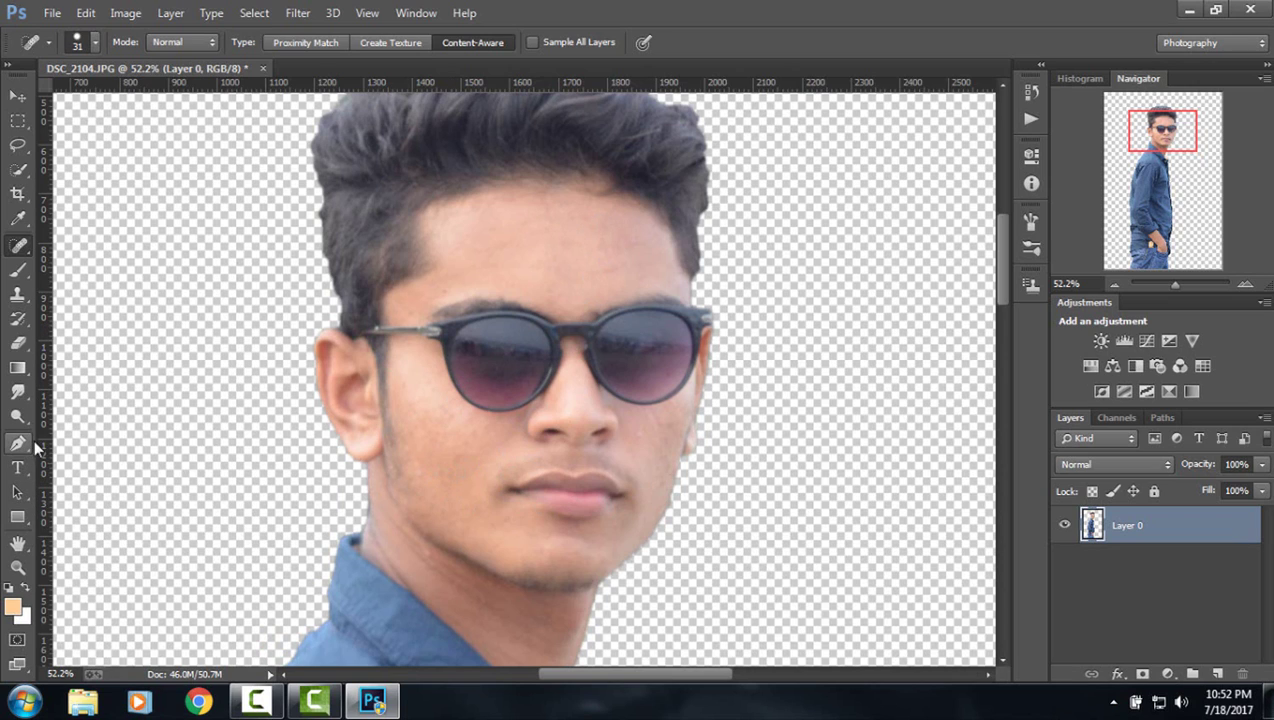
click(19, 219)
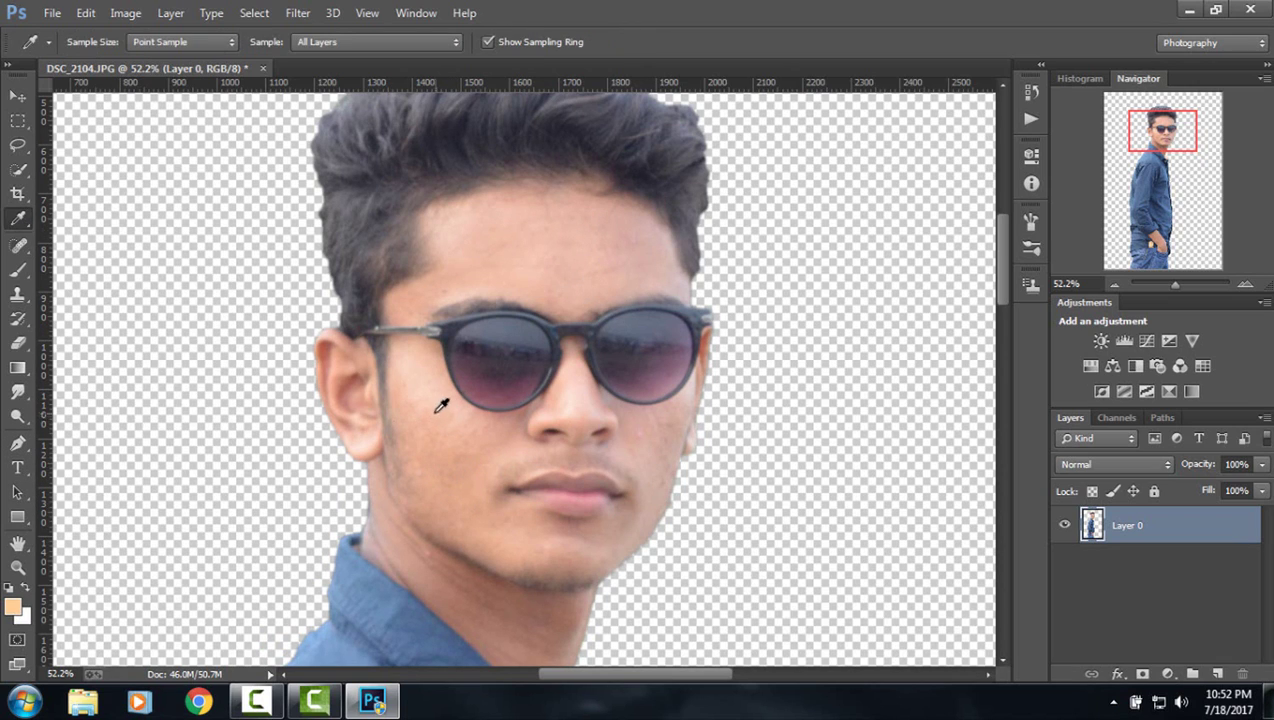
Set the Brush tool to 15% opacity and 18% flow.
click(17, 270)
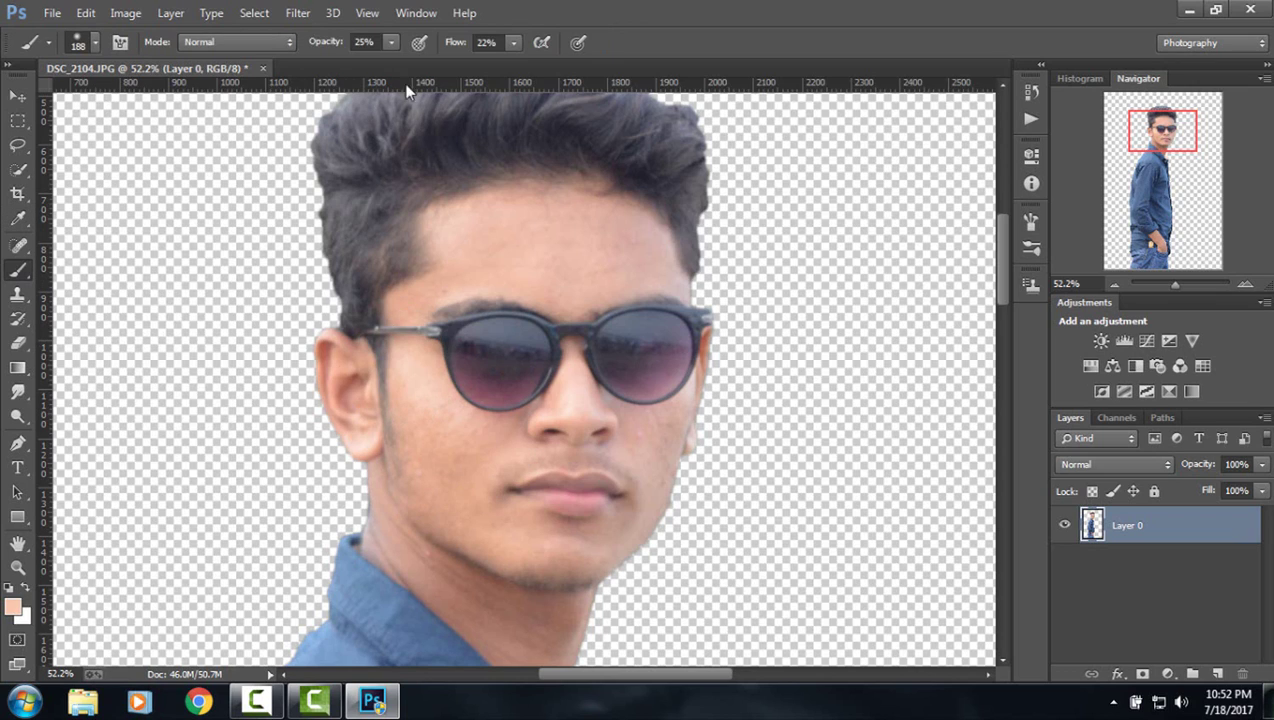
drag(387, 62, 380, 62)
click(514, 43)
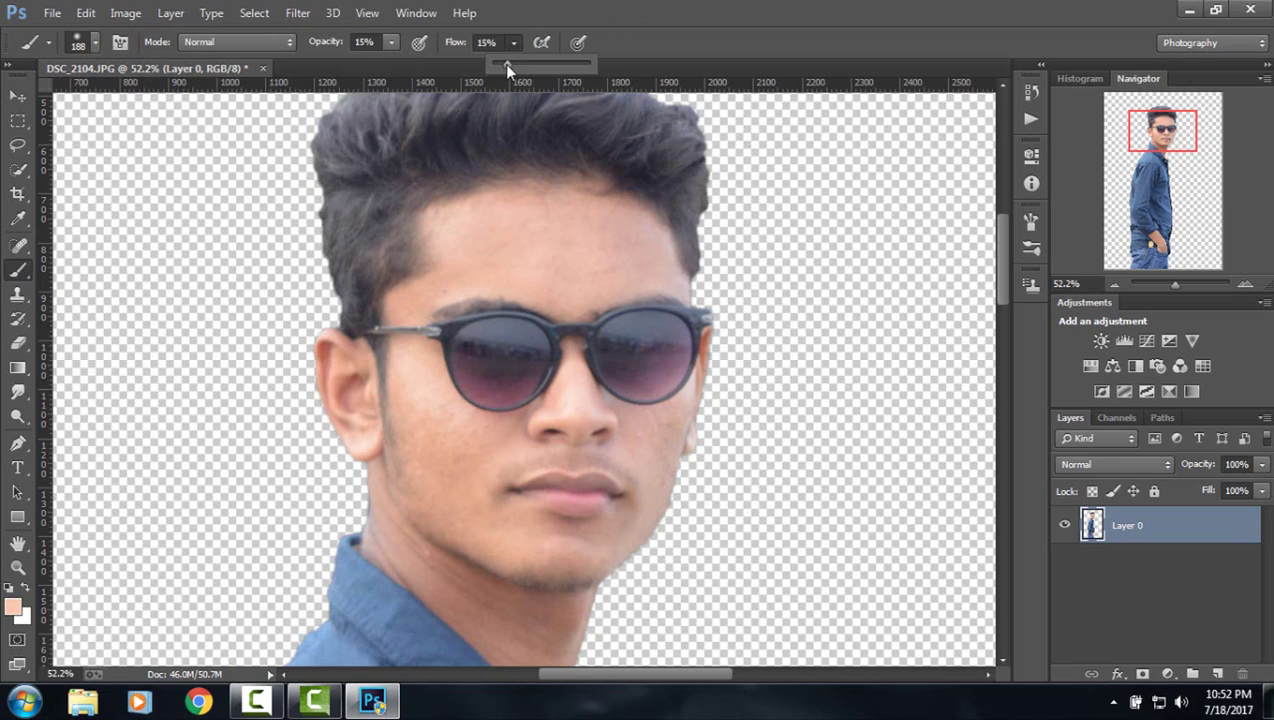
click(640, 282)
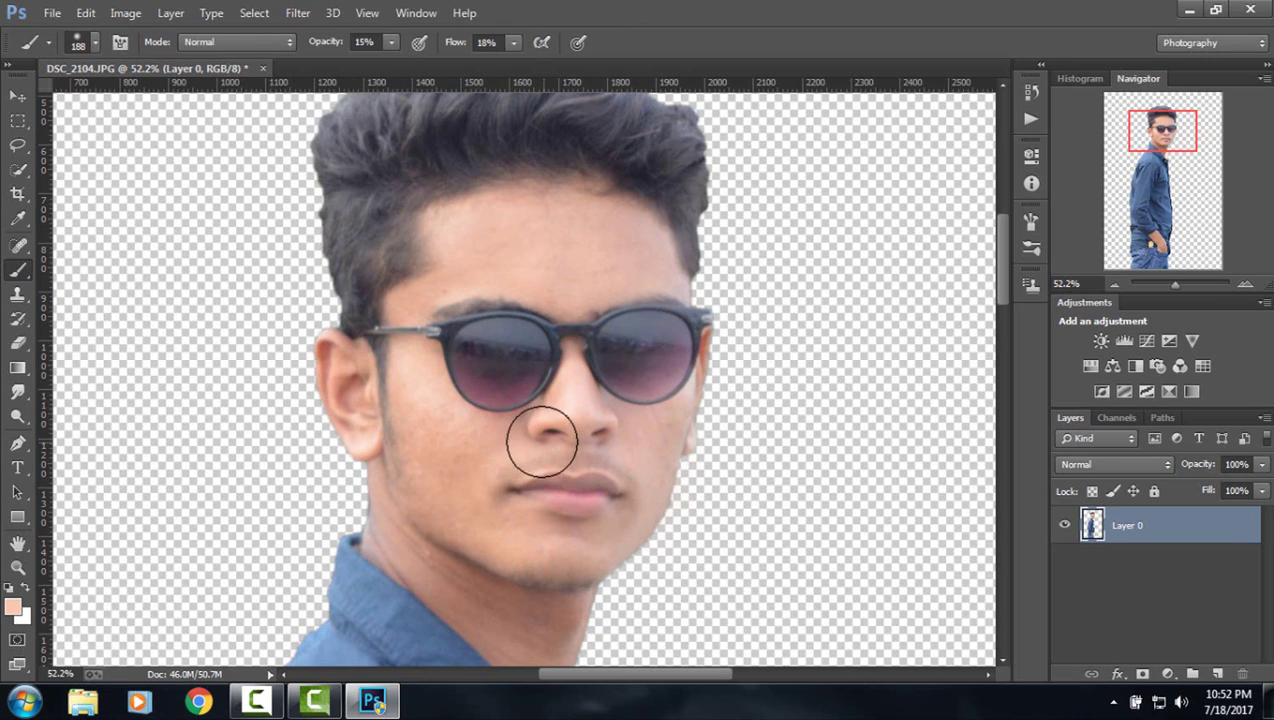
Softly paint the sampled skin tone over the neck, jaw and forearm.
scroll(500, 525, down, 3)
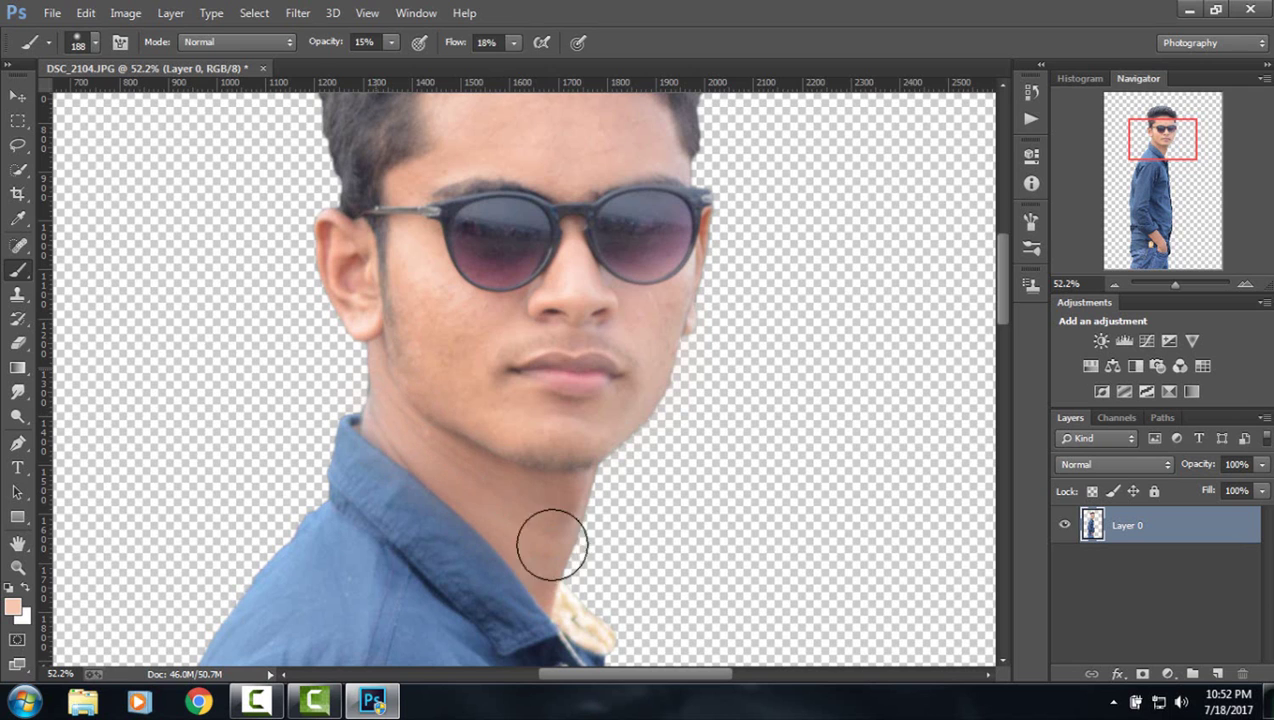
scroll(711, 517, down, 1)
scroll(677, 520, down, 5)
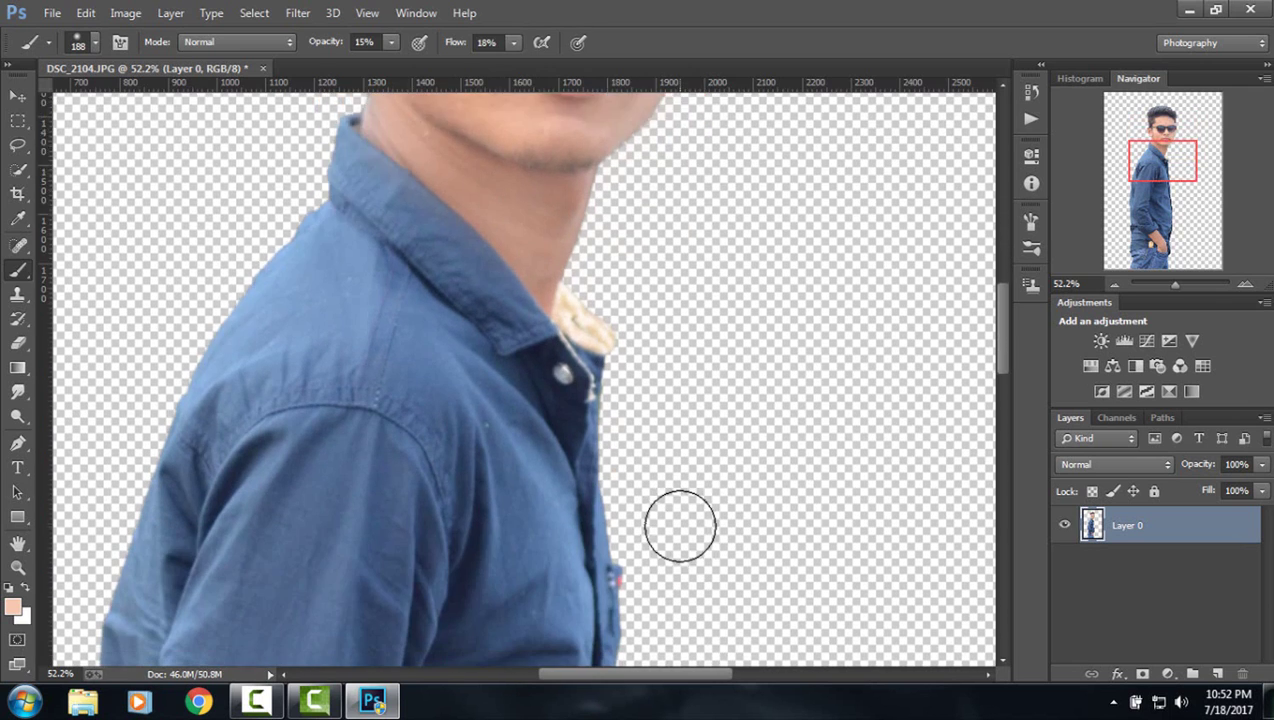
scroll(613, 553, down, 5)
scroll(613, 553, down, 5)
scroll(613, 553, down, 5)
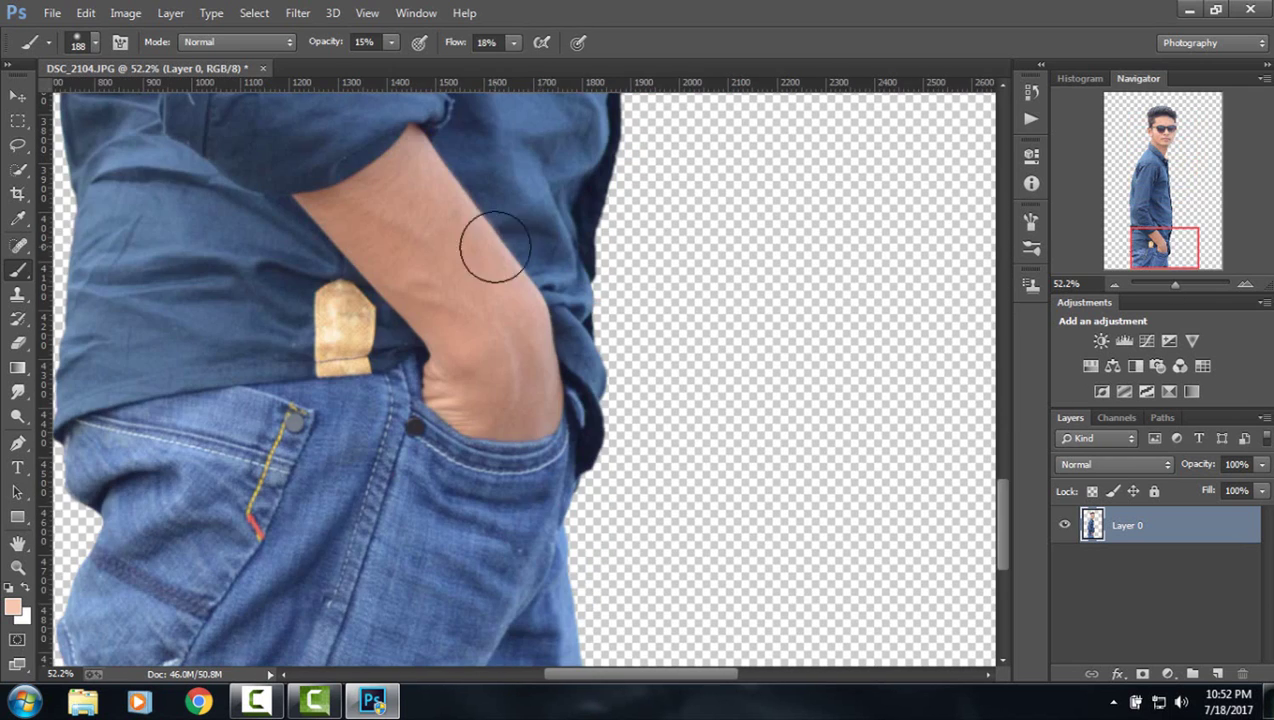
drag(426, 270, 497, 400)
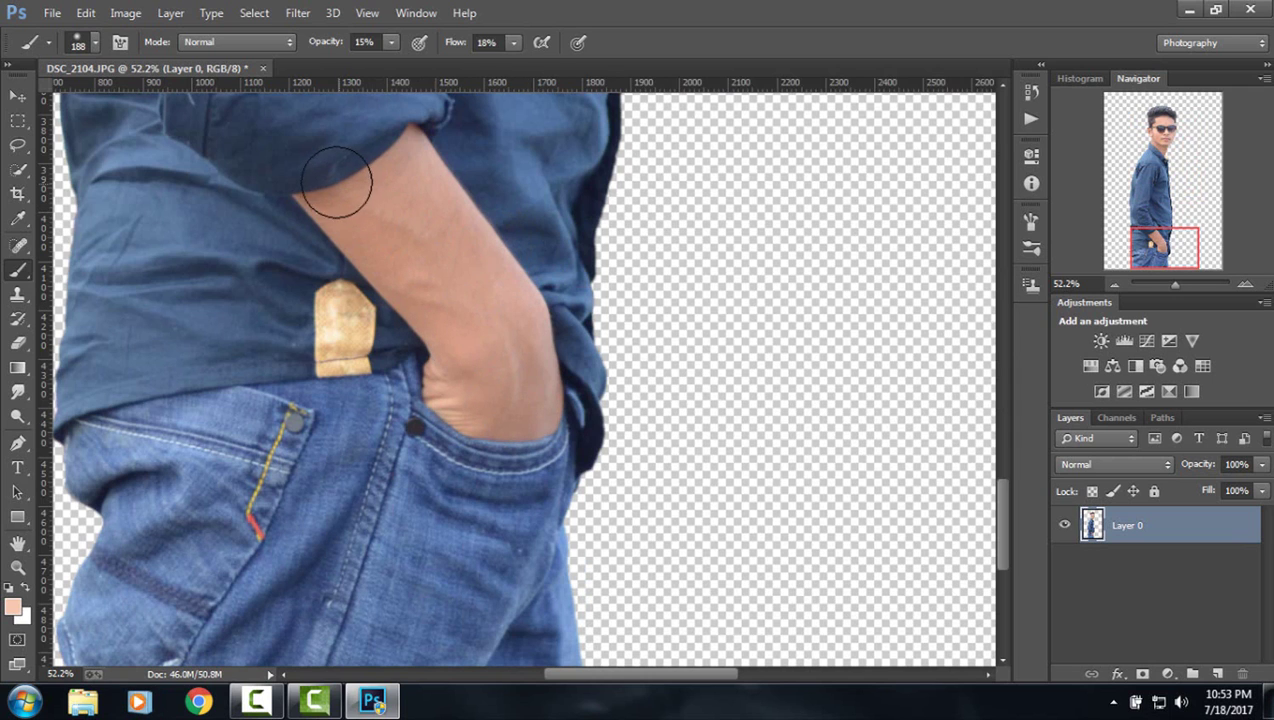
drag(1153, 249, 1167, 136)
drag(1175, 285, 1169, 285)
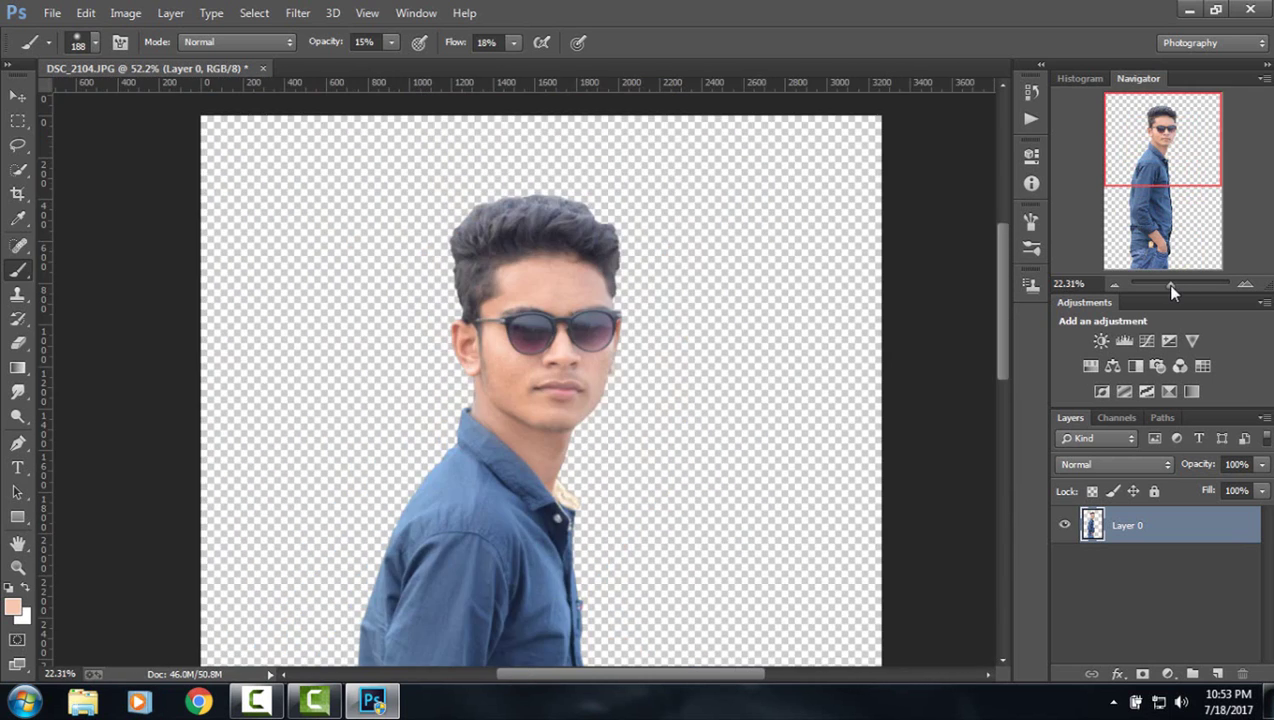
Apply Selective Color with Black at -65 in Reds and -52 in Yellows.
click(126, 13)
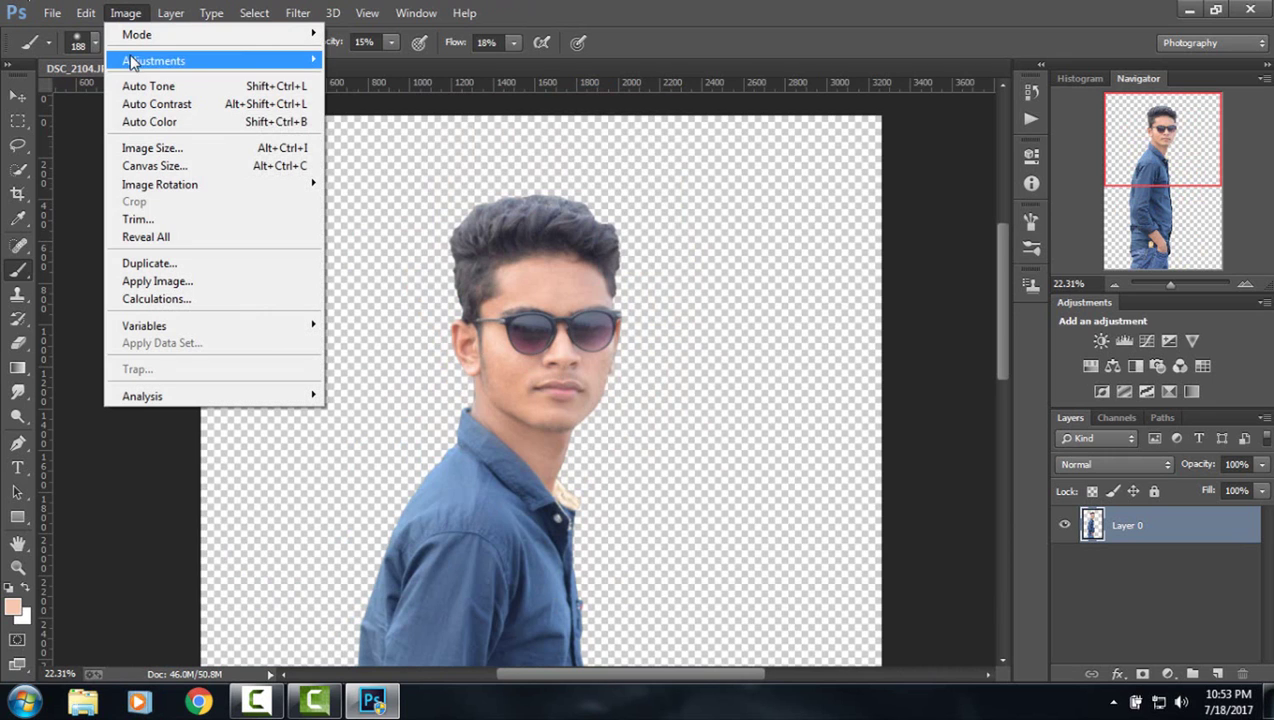
click(410, 325)
drag(1009, 410, 949, 412)
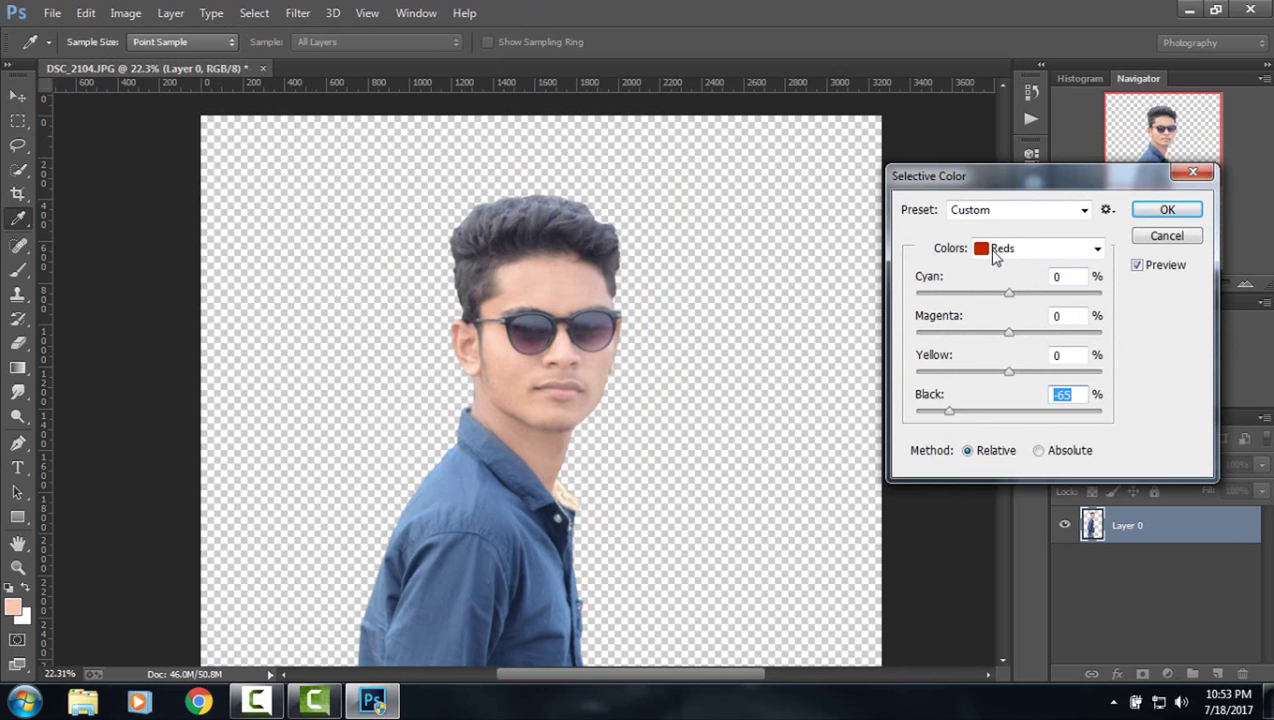
click(987, 250)
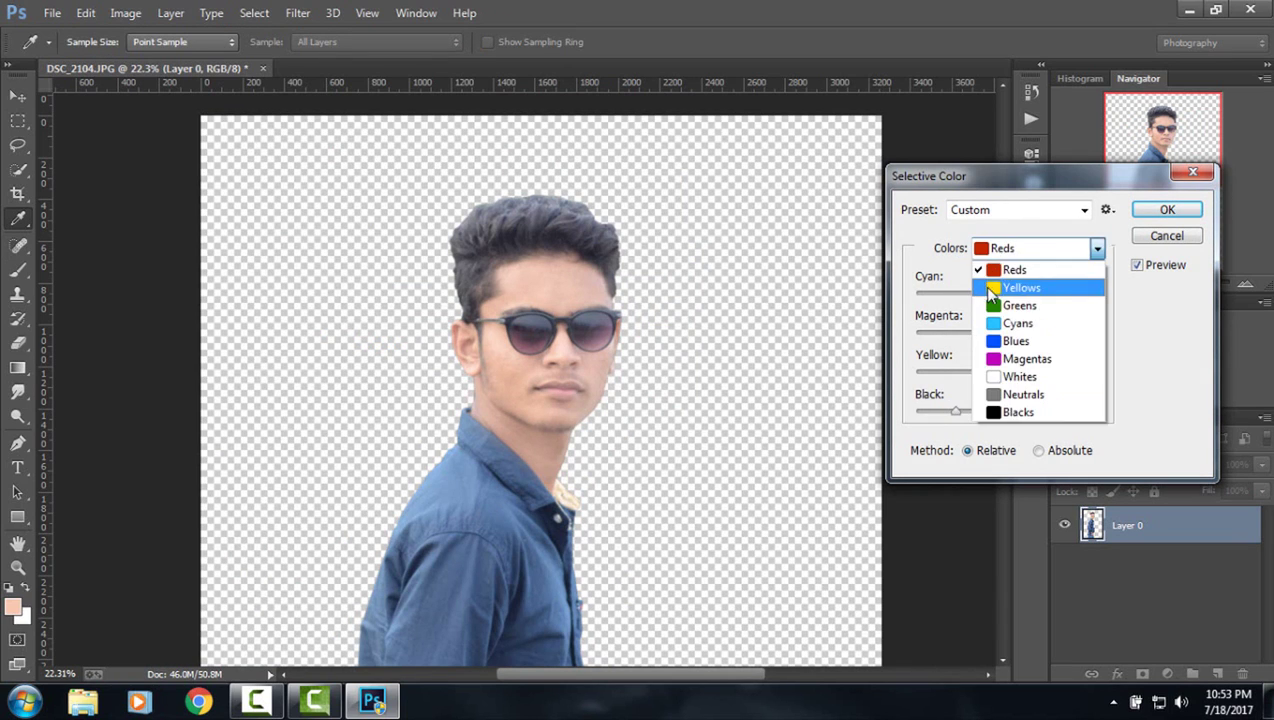
click(1010, 282)
click(966, 412)
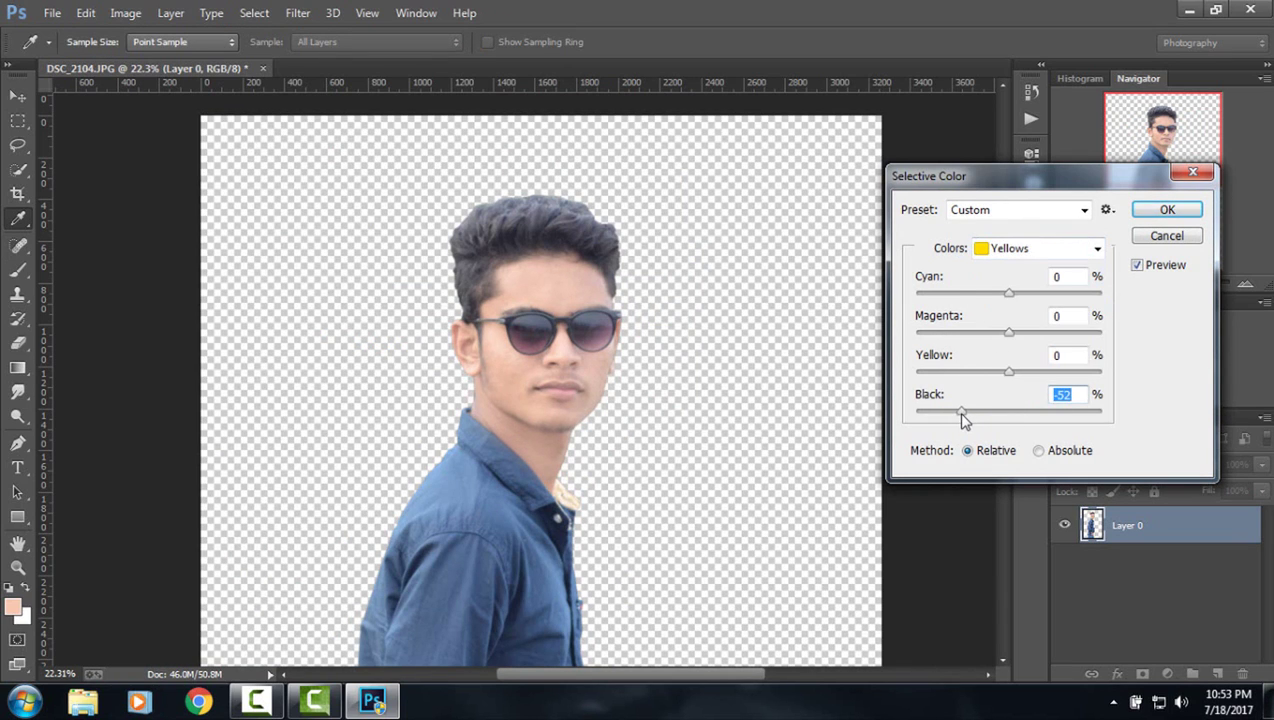
click(1176, 218)
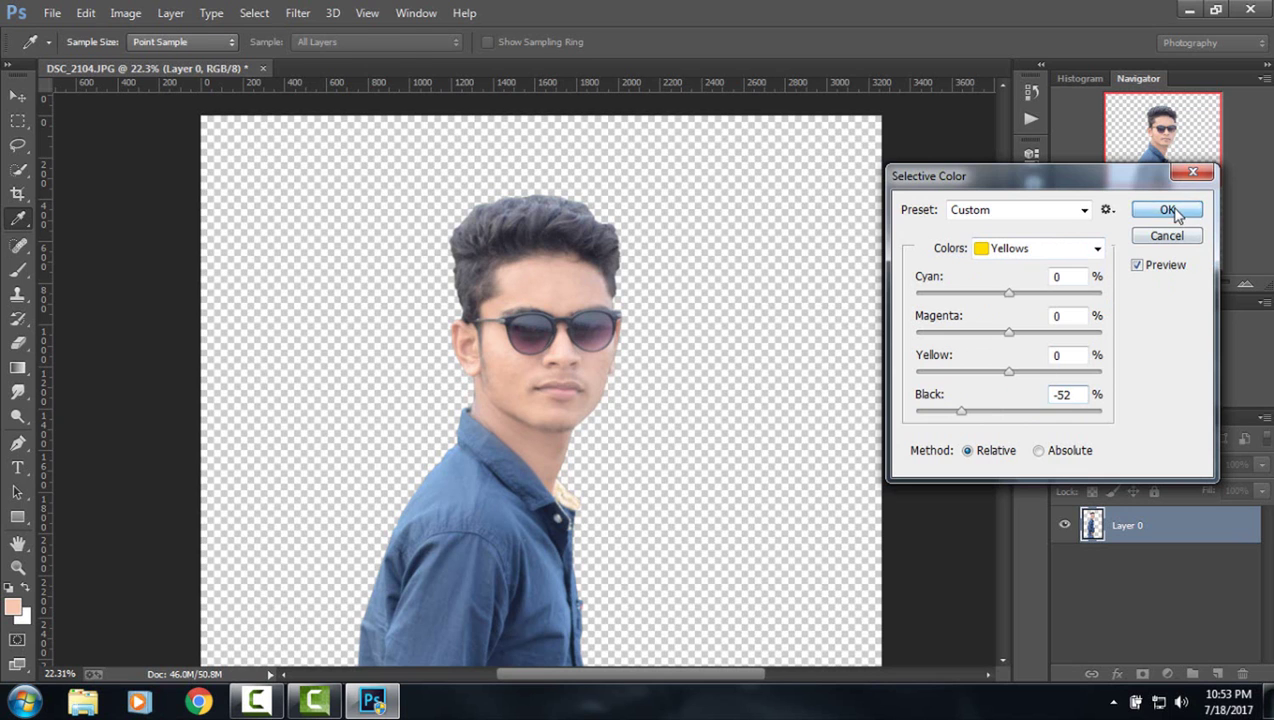
Zoom in on the face and set up the Smudge tool with a 73 px brush.
drag(1168, 281, 1174, 283)
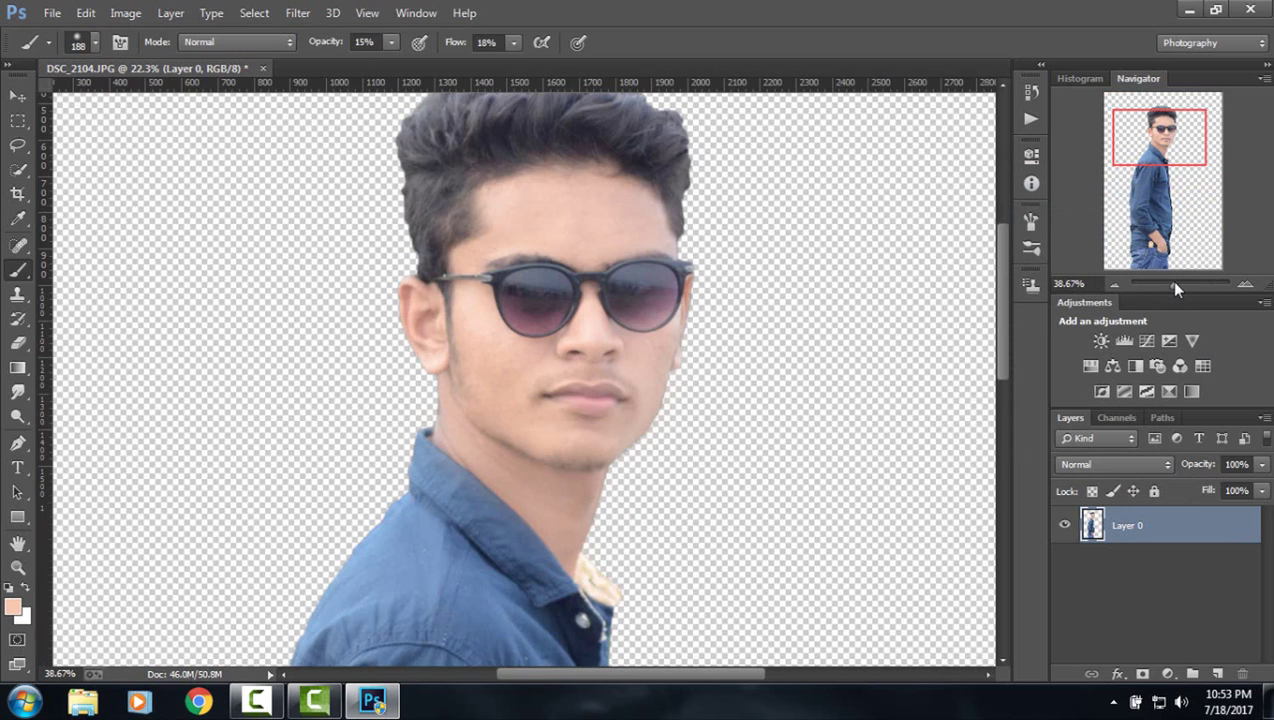
scroll(806, 398, up, 1)
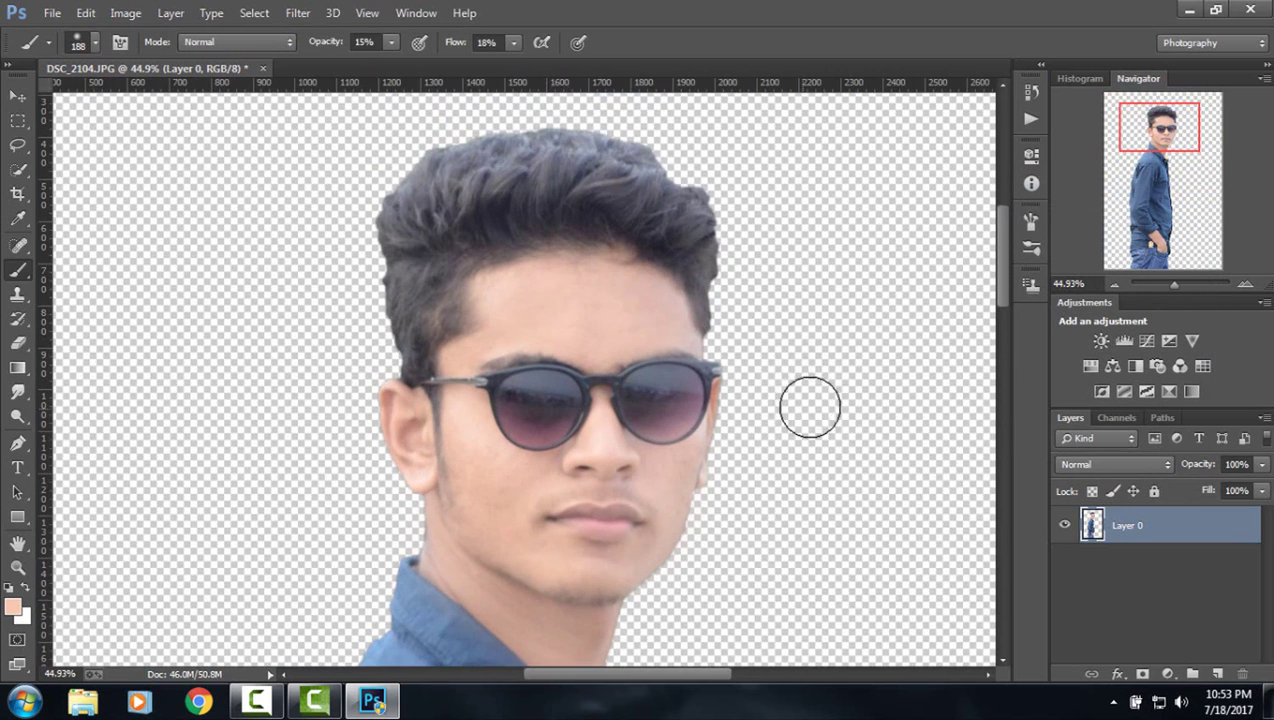
scroll(662, 470, up, 2)
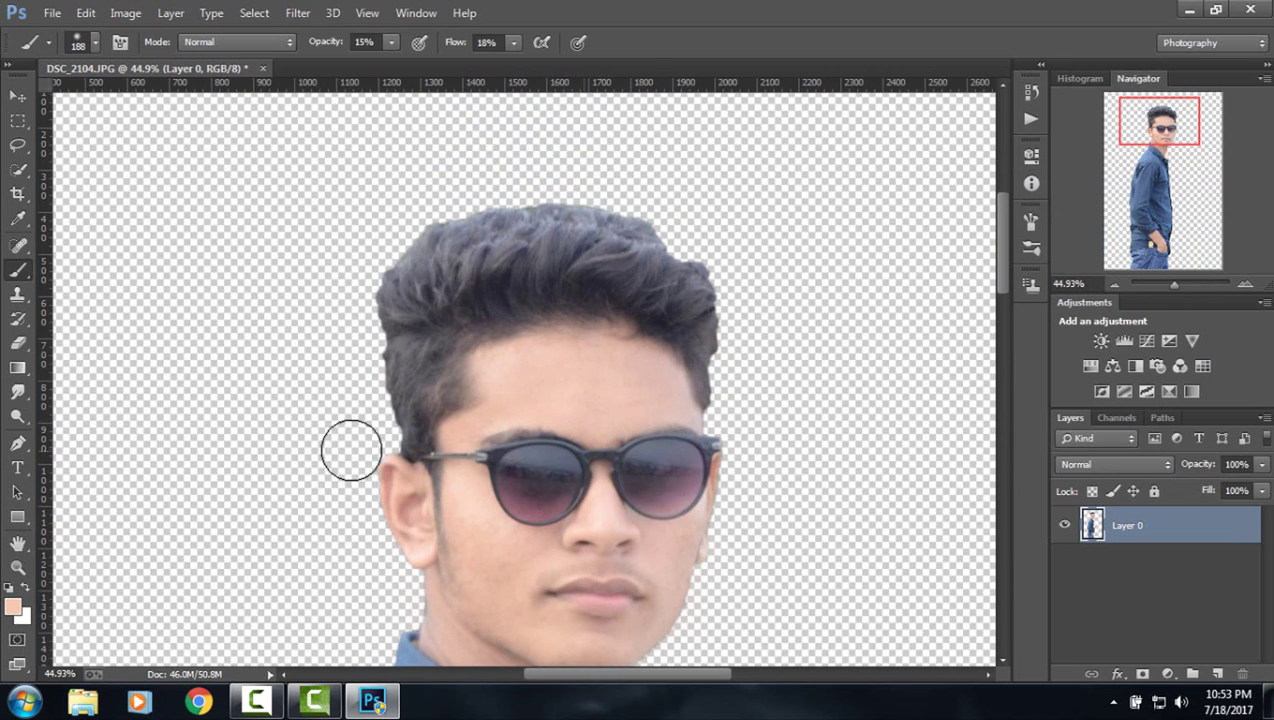
click(18, 393)
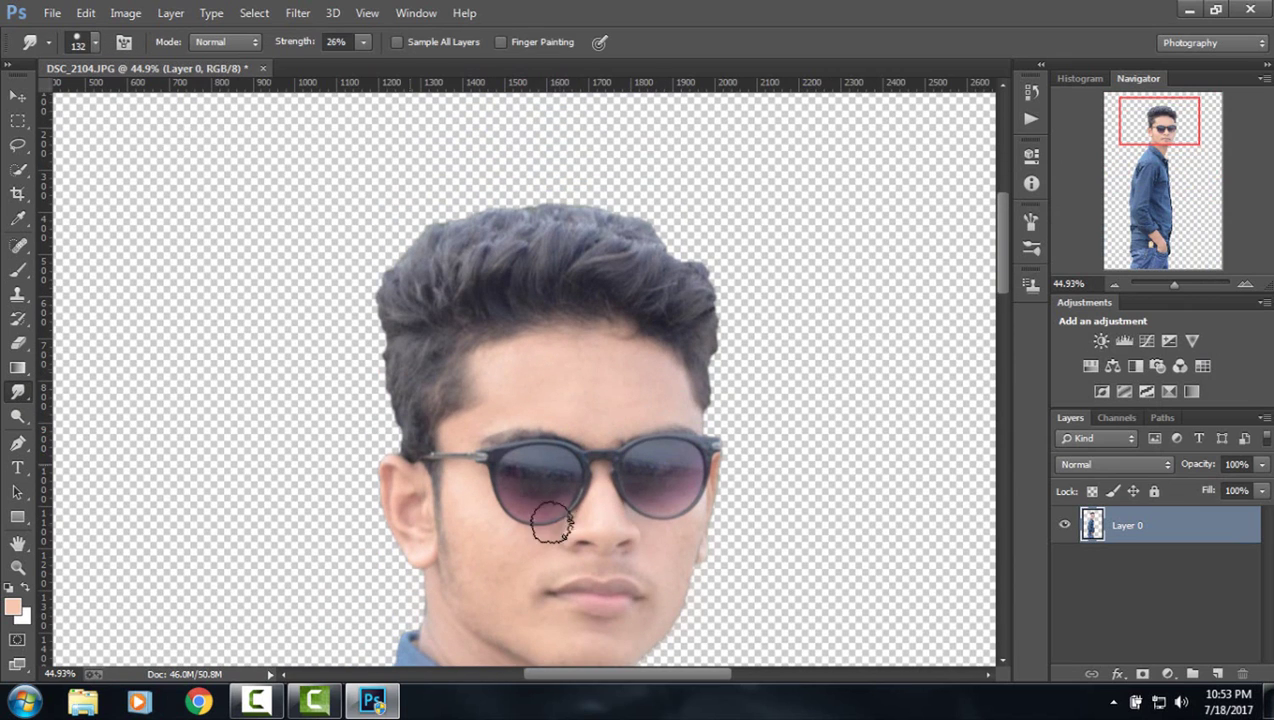
scroll(529, 520, down, 3)
scroll(498, 479, down, 2)
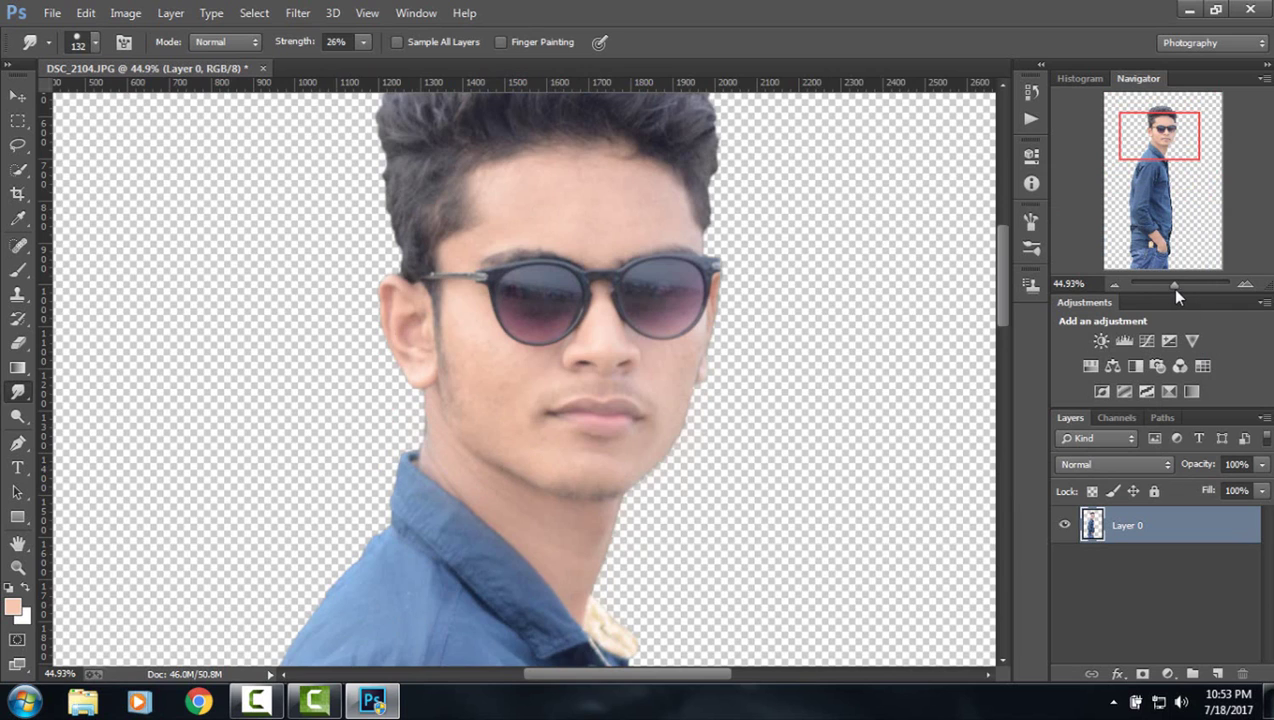
drag(1175, 291, 1178, 288)
scroll(583, 421, up, 3)
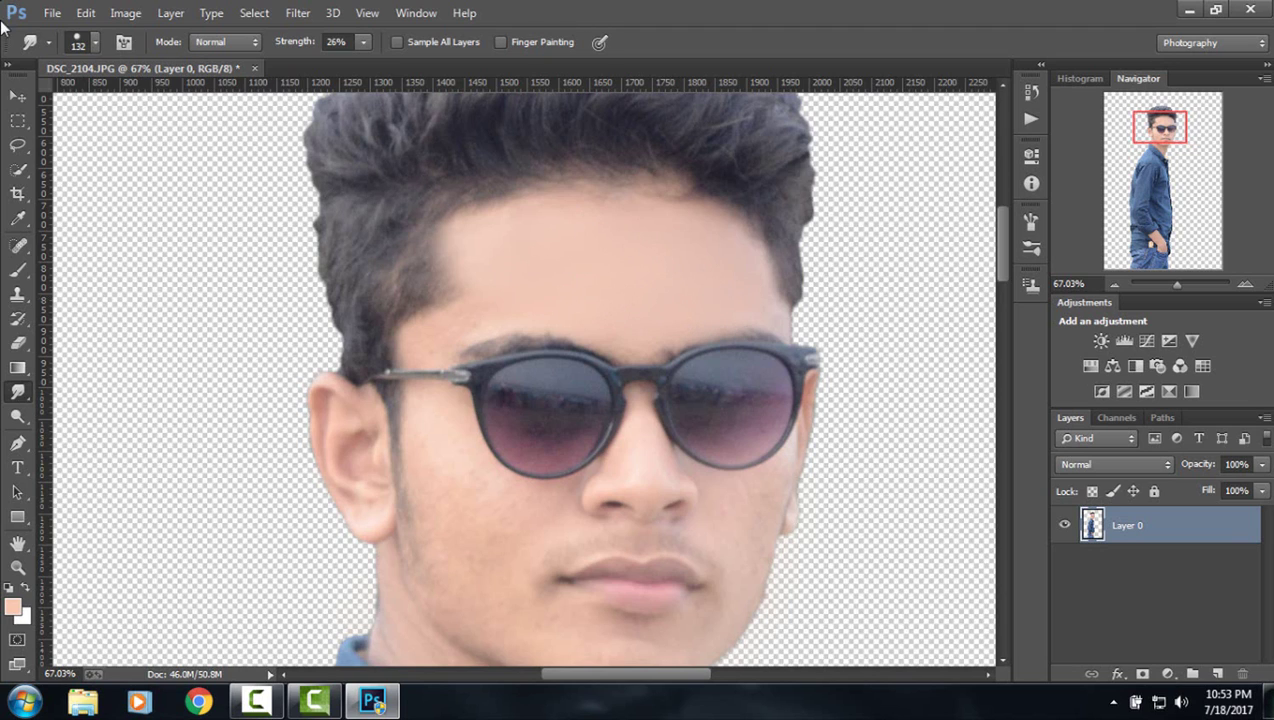
click(96, 43)
click(141, 101)
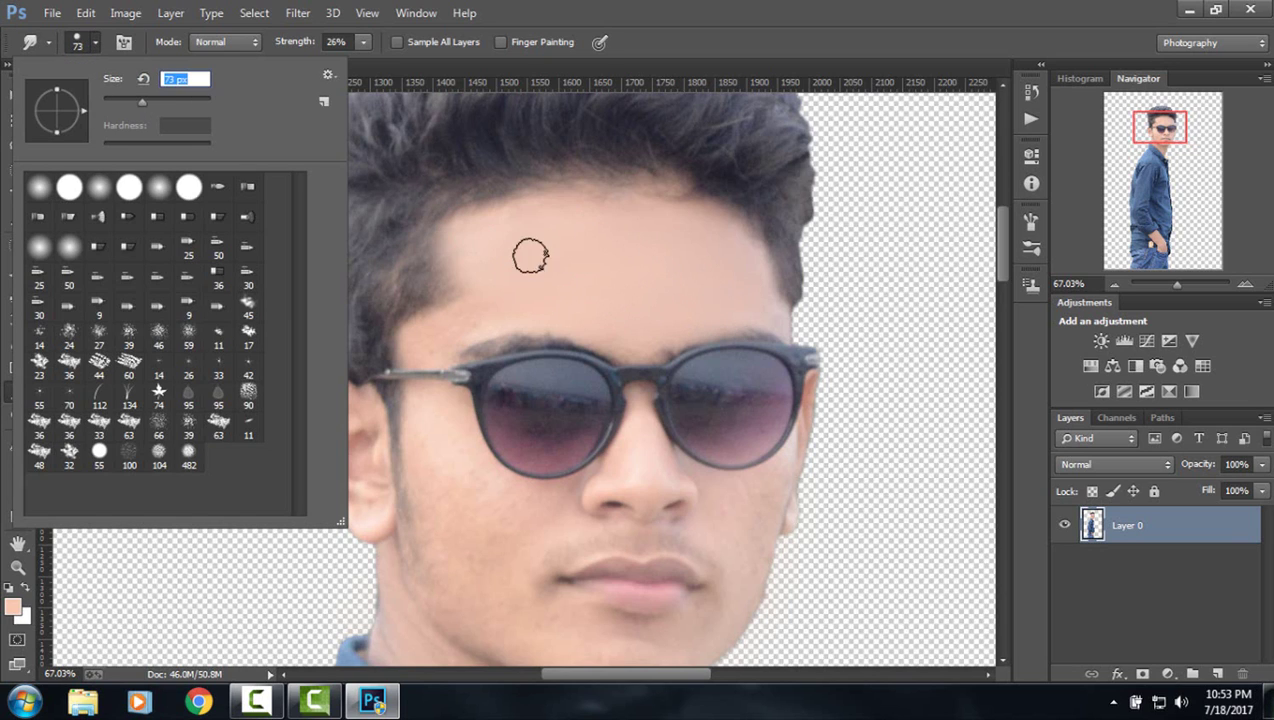
key(Return)
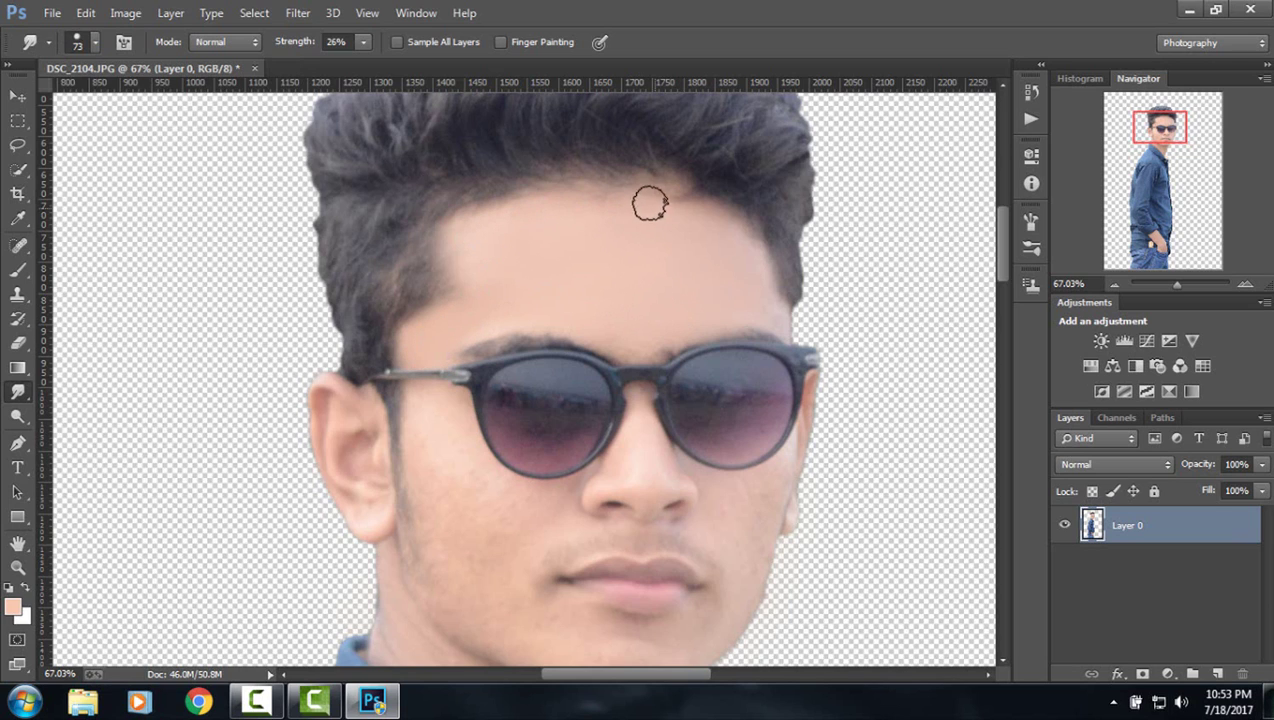
Smudge the cheek, jaw, neck and ear smooth at low strength.
scroll(431, 328, down, 3)
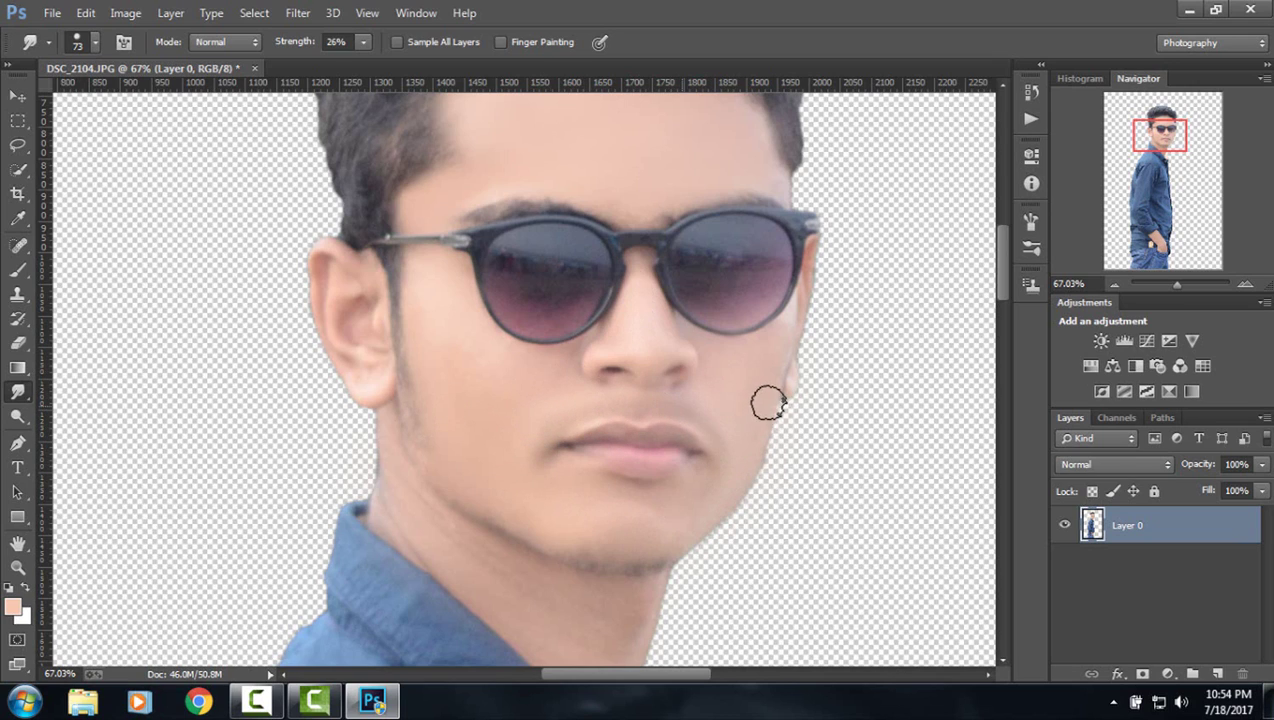
scroll(449, 390, down, 5)
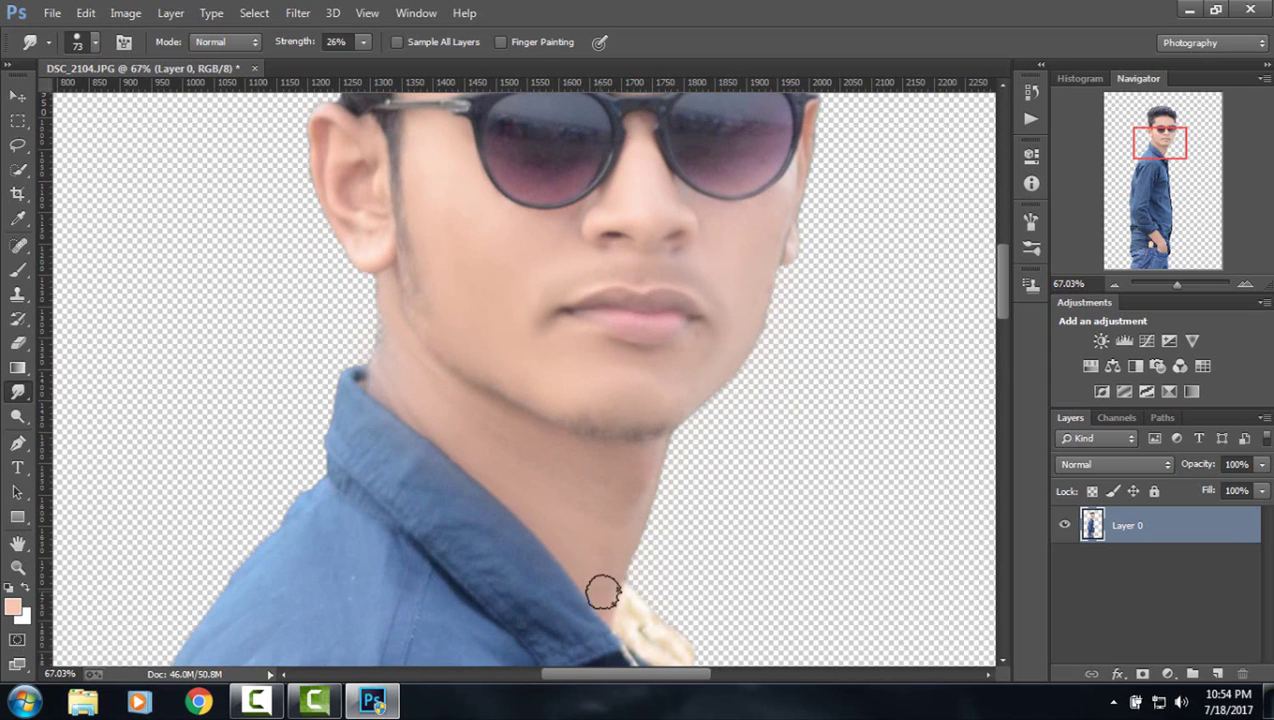
scroll(455, 412, up, 3)
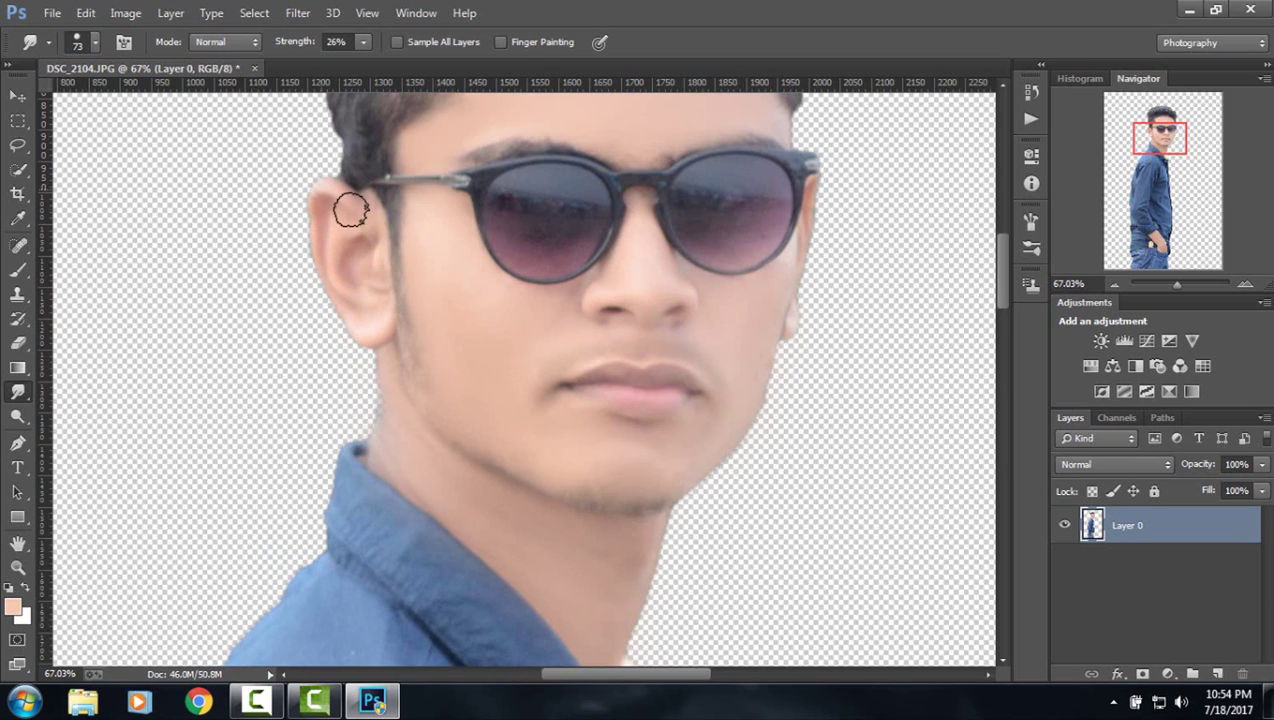
scroll(384, 284, up, 3)
scroll(569, 327, up, 3)
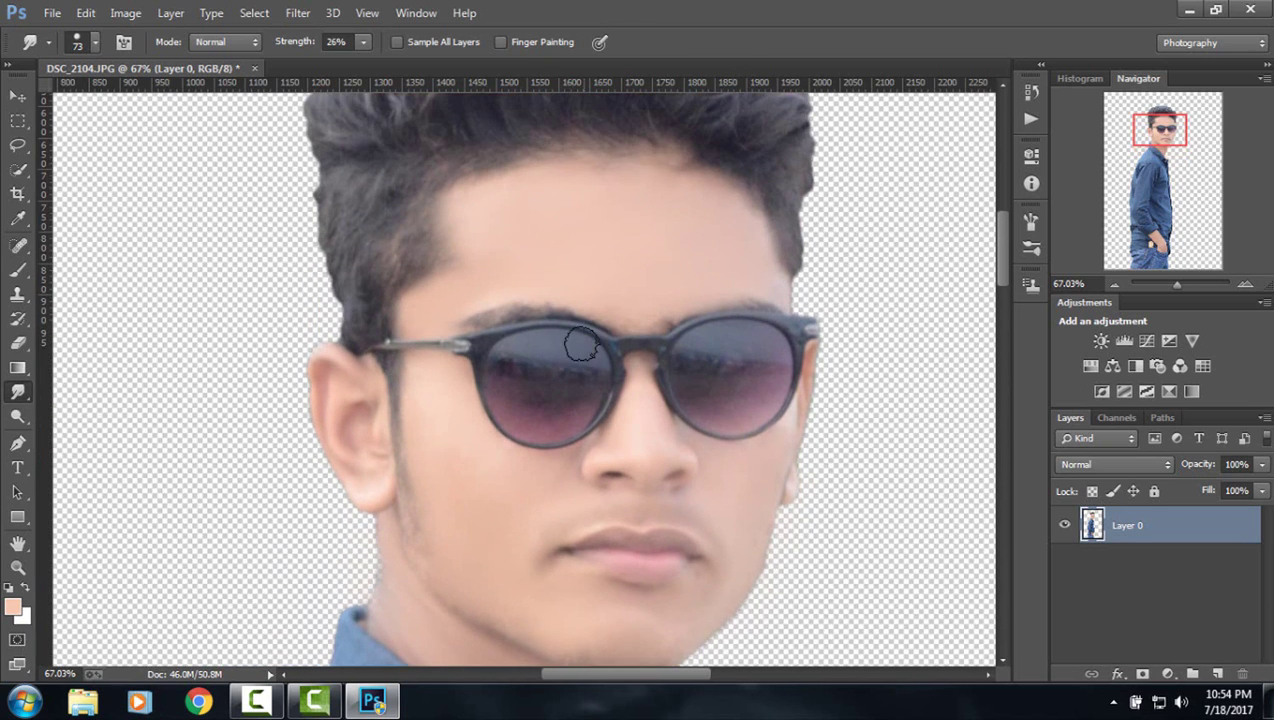
scroll(577, 347, up, 2)
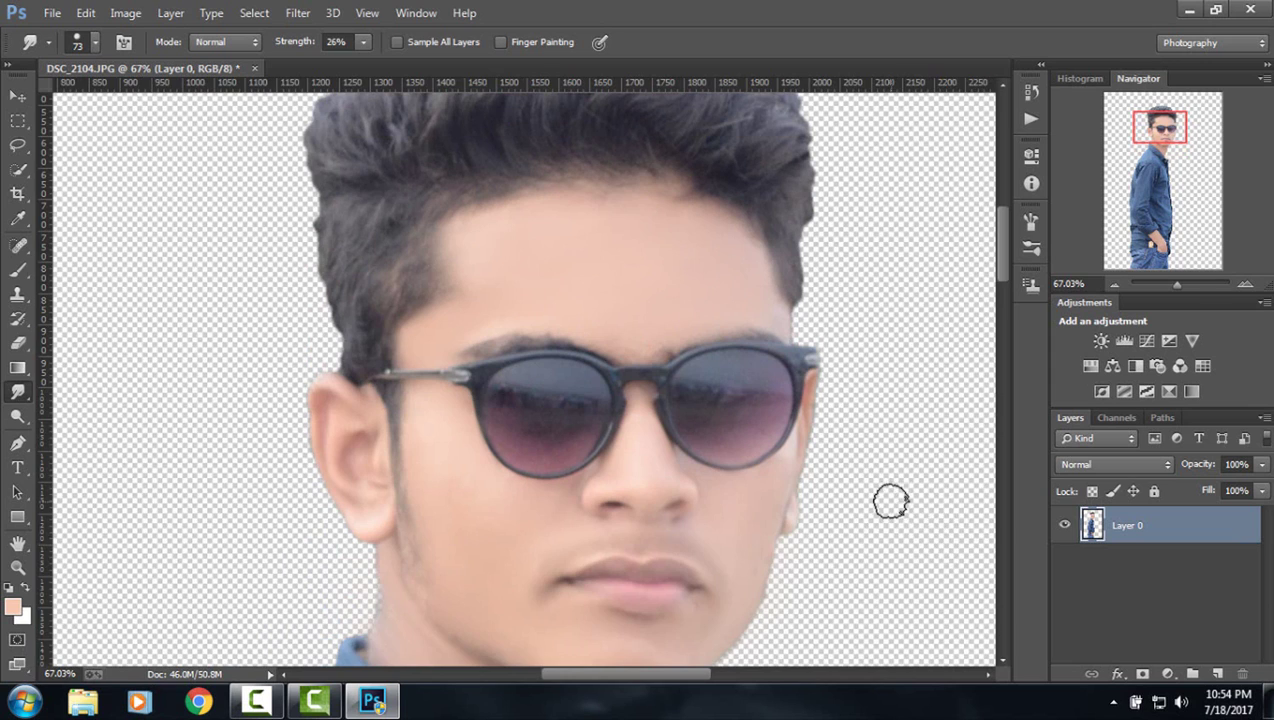
scroll(840, 450, up, 2)
scroll(170, 400, up, 4)
scroll(187, 373, up, 1)
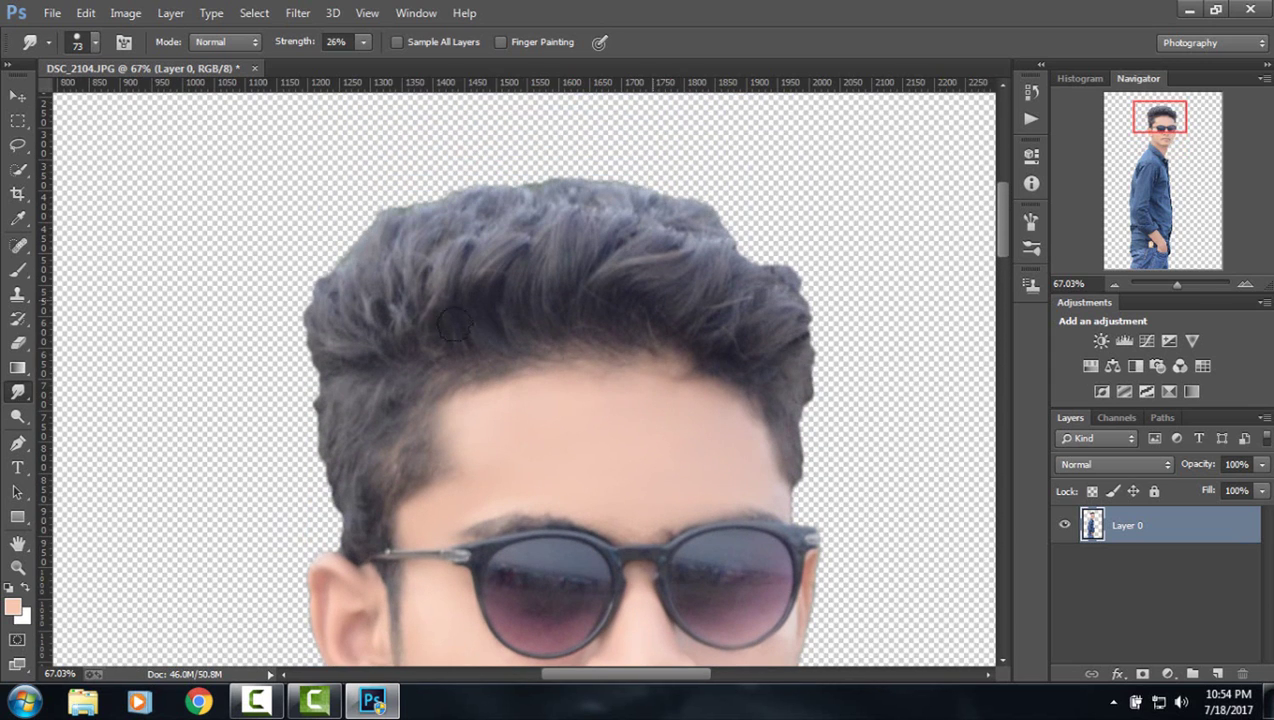
Give the smudge brush a scattered textured tip, 53% strength and 100 px size.
click(124, 42)
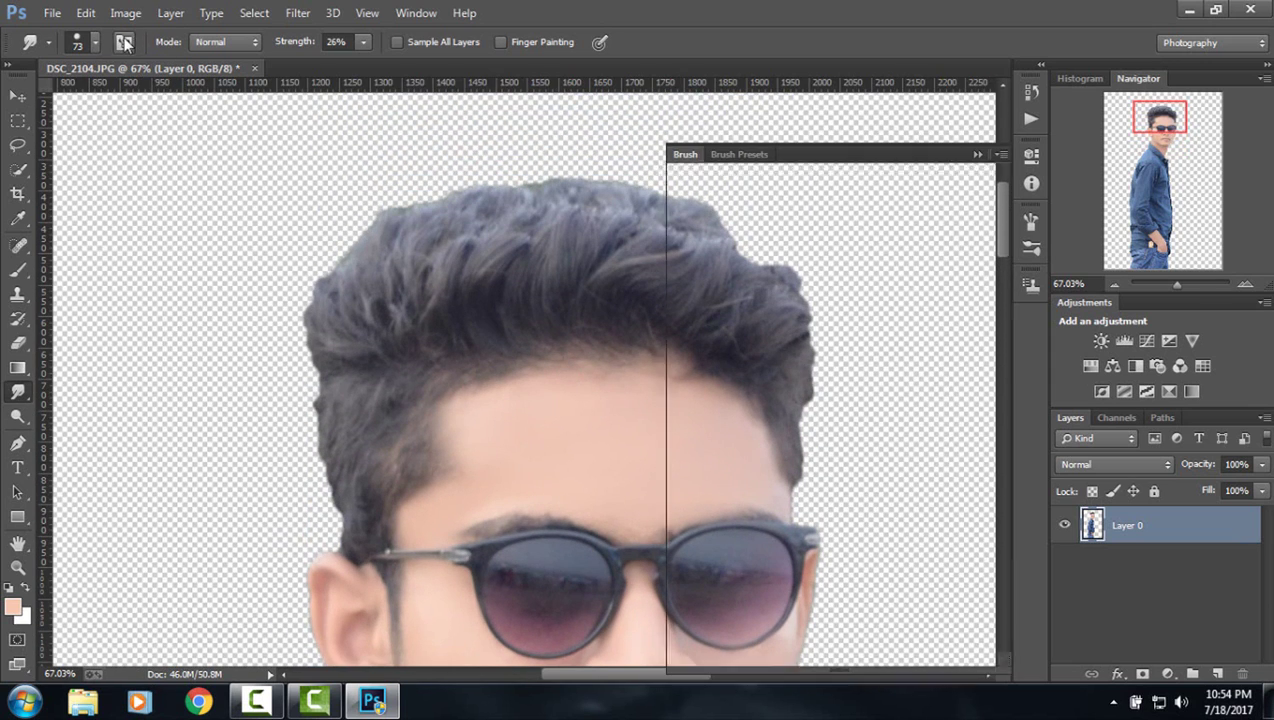
scroll(918, 254, up, 2)
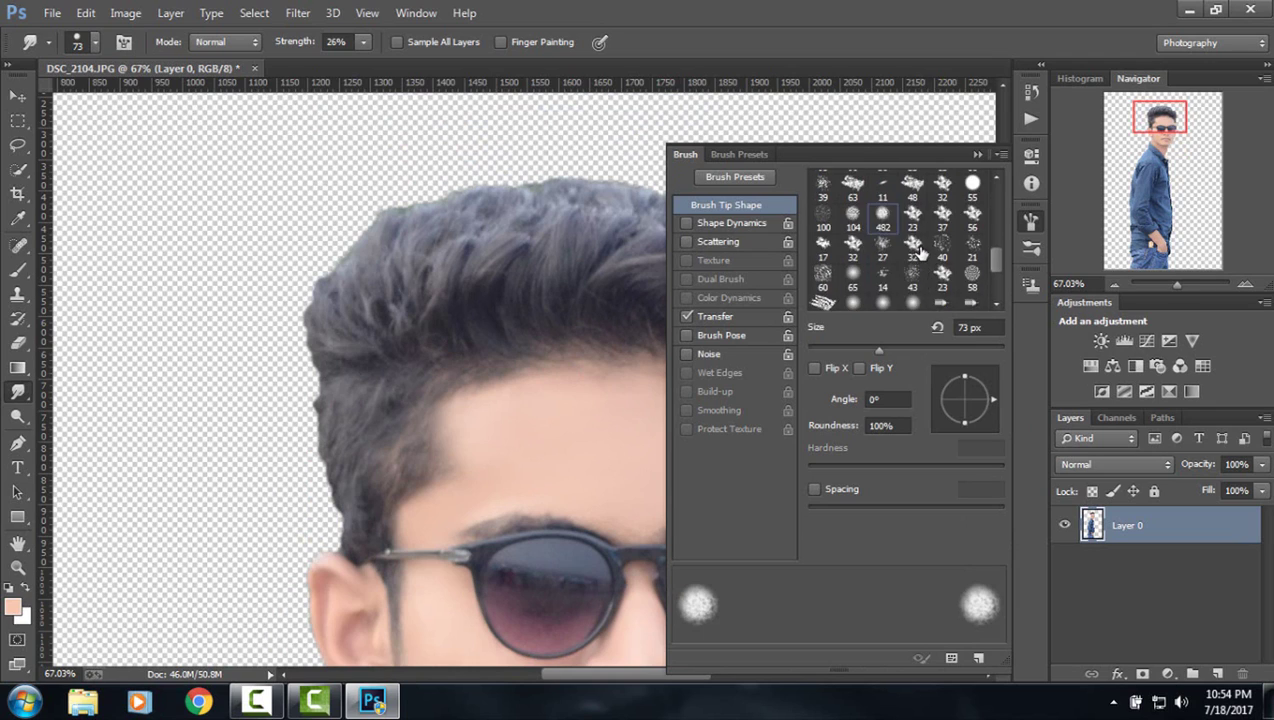
scroll(918, 254, up, 2)
scroll(918, 254, up, 2)
scroll(918, 254, up, 2)
scroll(920, 254, down, 1)
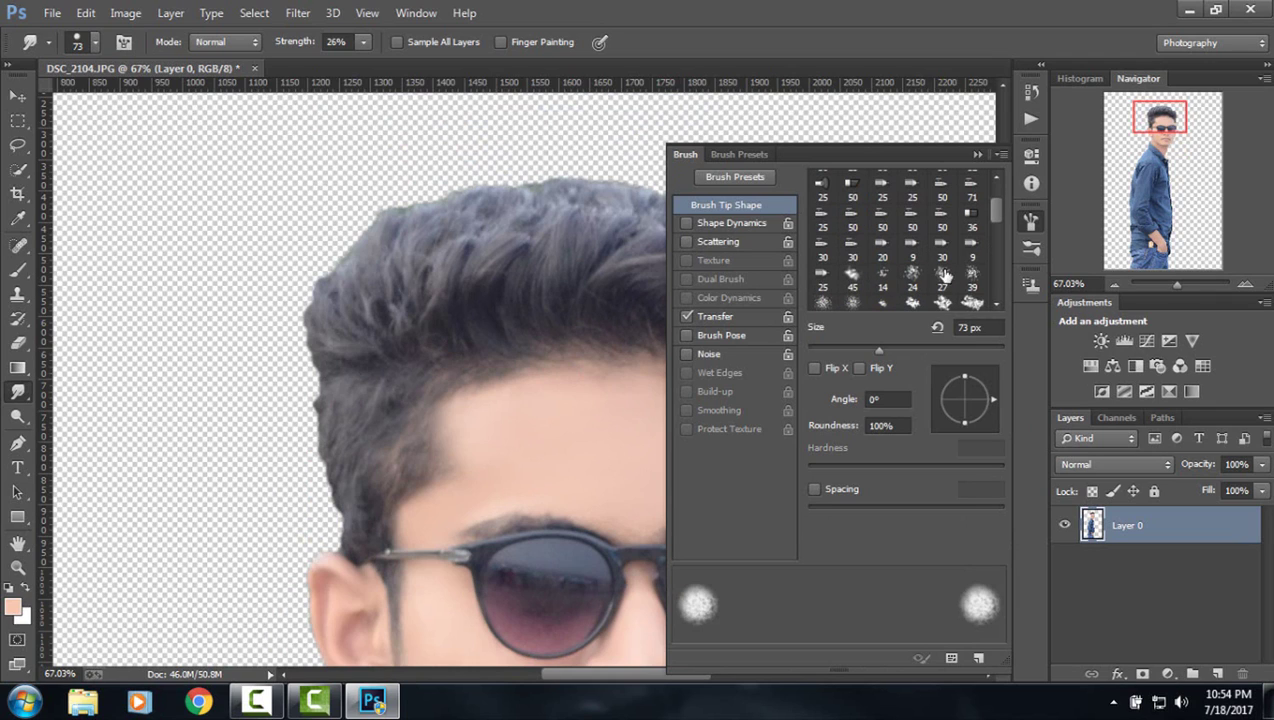
click(942, 272)
drag(833, 350, 857, 350)
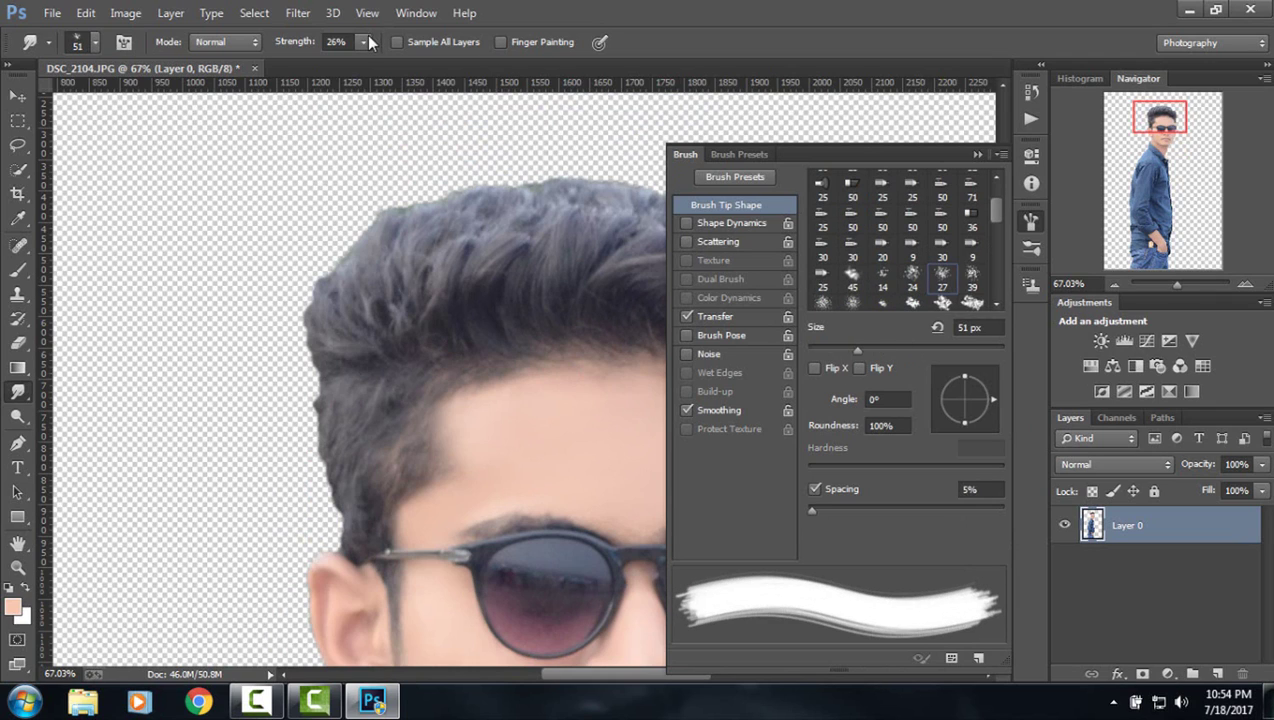
drag(366, 61, 389, 63)
drag(858, 340, 878, 350)
Smudge the upper-left and top edges of the hair upward into streaks.
click(976, 156)
scroll(500, 460, up, 2)
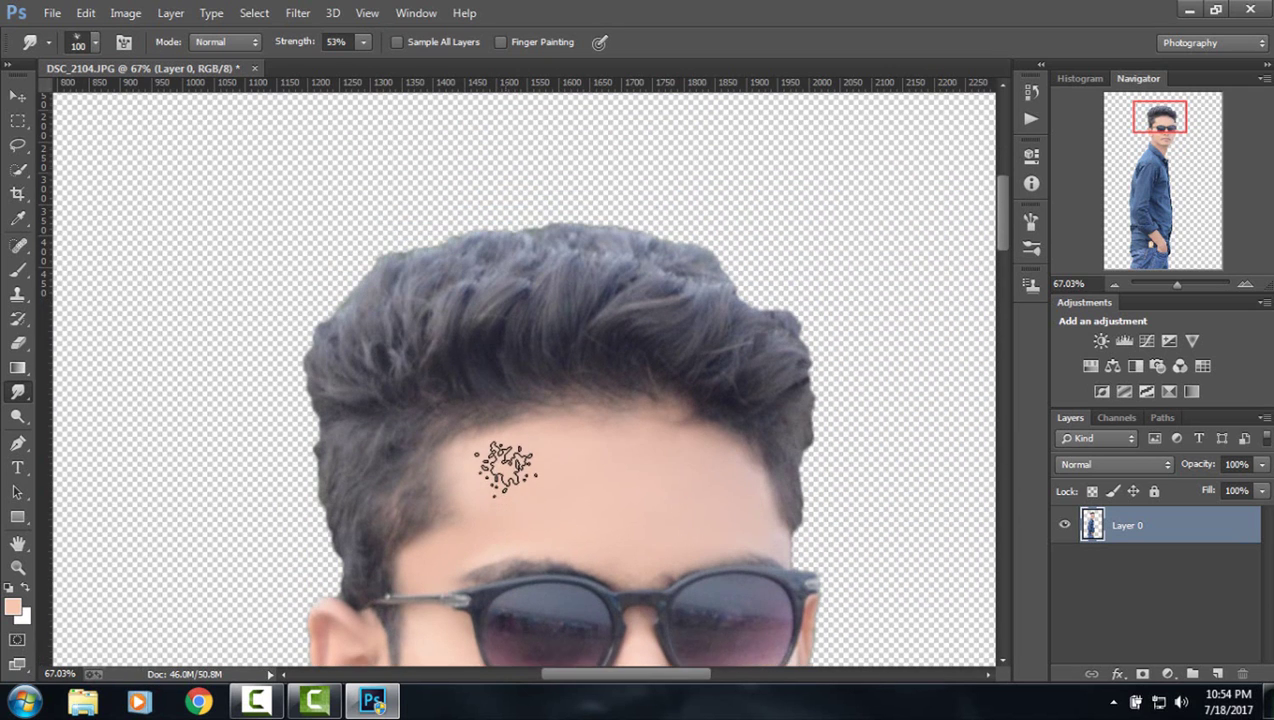
scroll(435, 435, up, 2)
drag(350, 443, 305, 290)
mouse_move(340, 420)
mouse_down()
mouse_move(334, 241)
mouse_move(385, 272)
mouse_up()
drag(385, 400, 398, 265)
drag(412, 430, 435, 262)
drag(440, 410, 445, 258)
drag(475, 390, 490, 255)
mouse_move(530, 395)
mouse_down()
mouse_move(525, 250)
mouse_move(565, 258)
mouse_up()
Smudge the upper-right and right hair edges up into spikes, filling gaps.
drag(580, 420, 605, 270)
drag(630, 430, 650, 265)
drag(670, 415, 690, 275)
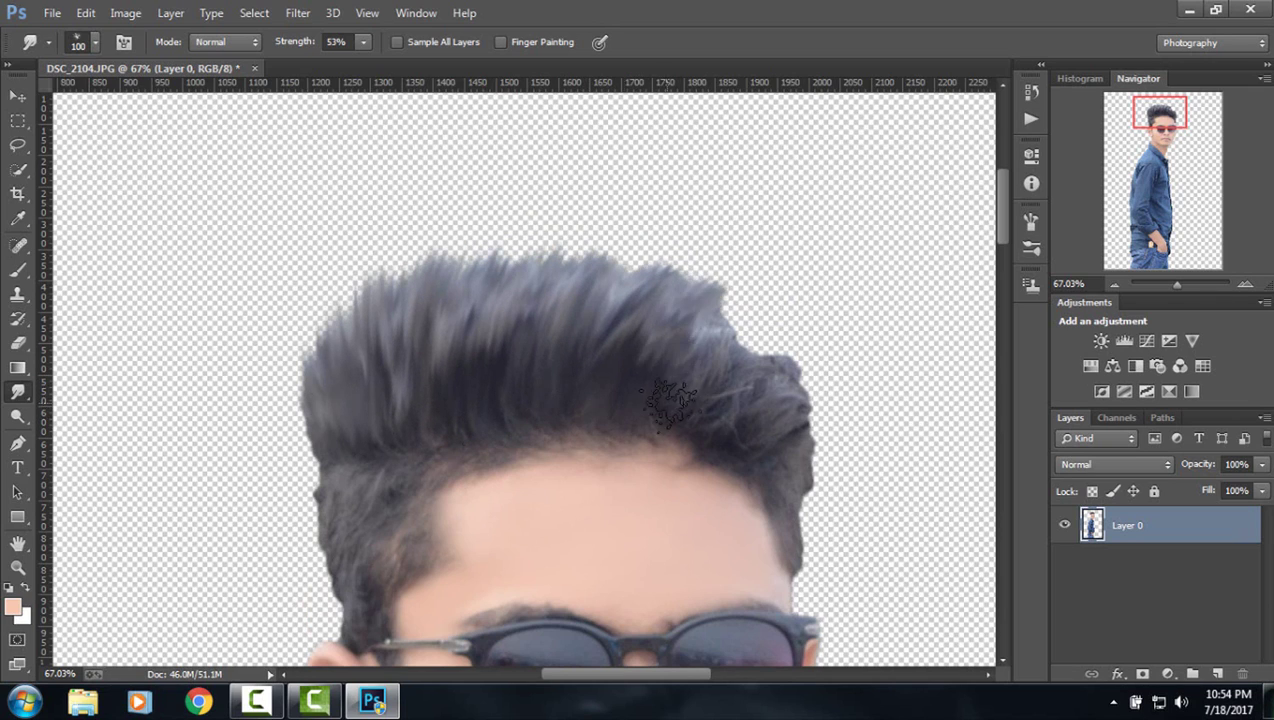
drag(720, 430, 730, 300)
mouse_move(790, 440)
mouse_down()
mouse_move(820, 330)
mouse_move(799, 336)
mouse_up()
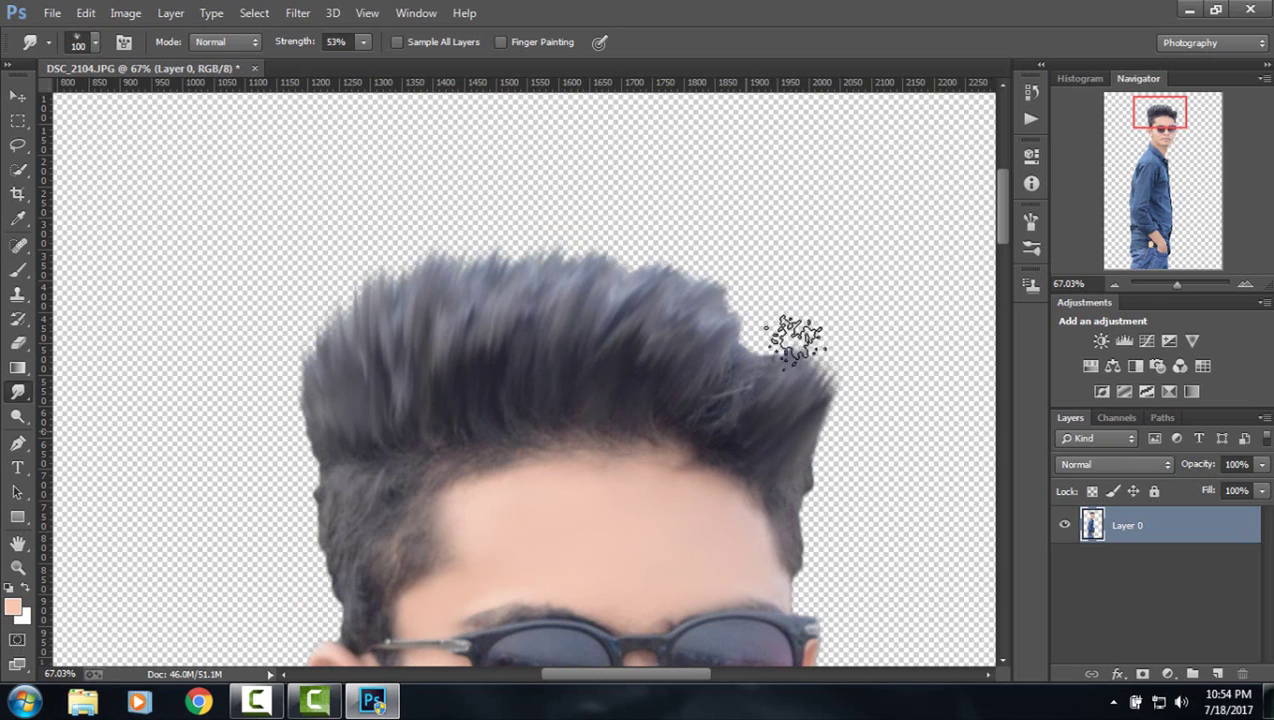
drag(712, 425, 768, 284)
drag(725, 355, 755, 226)
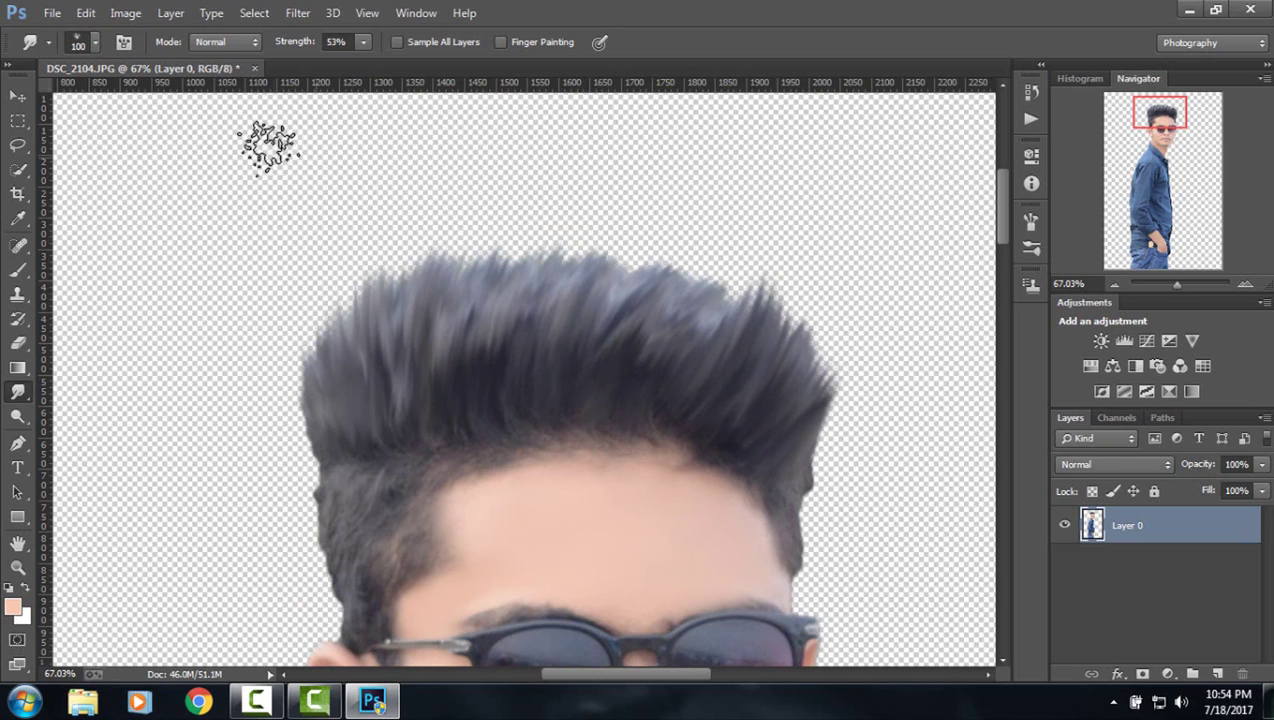
At 149 px brush size, pull taller spikes across the whole quiff.
click(94, 41)
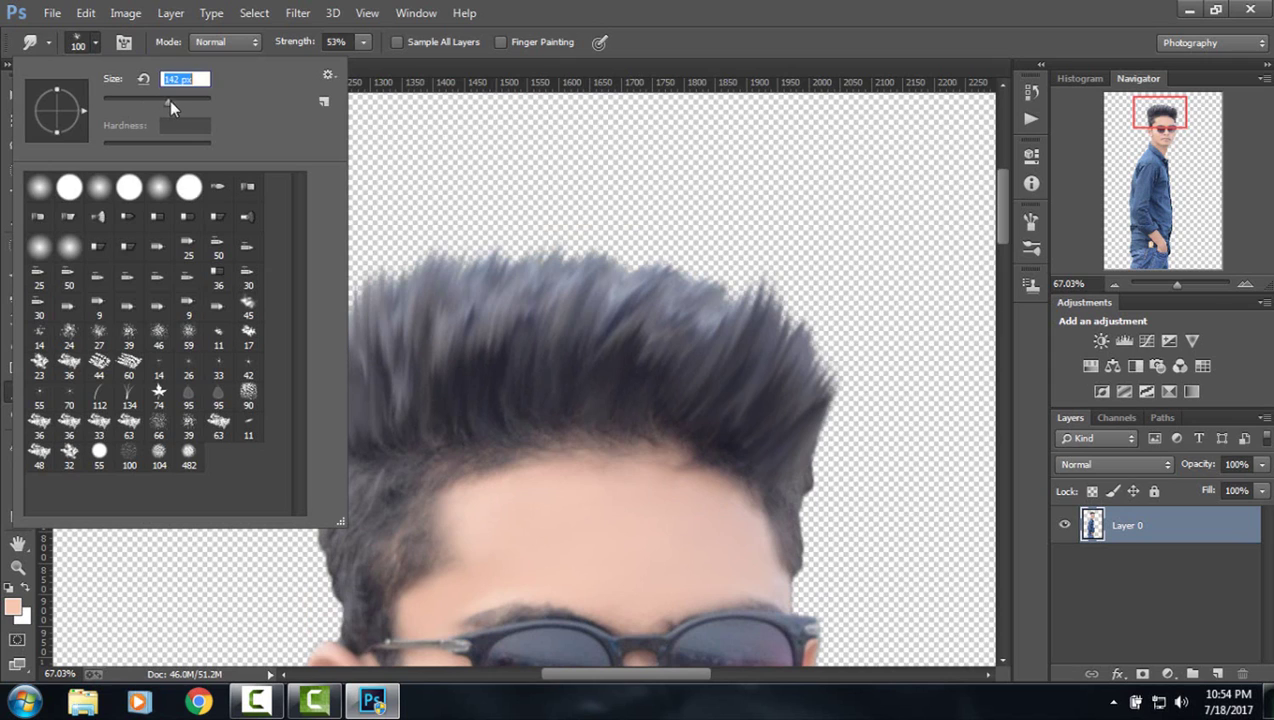
key(Return)
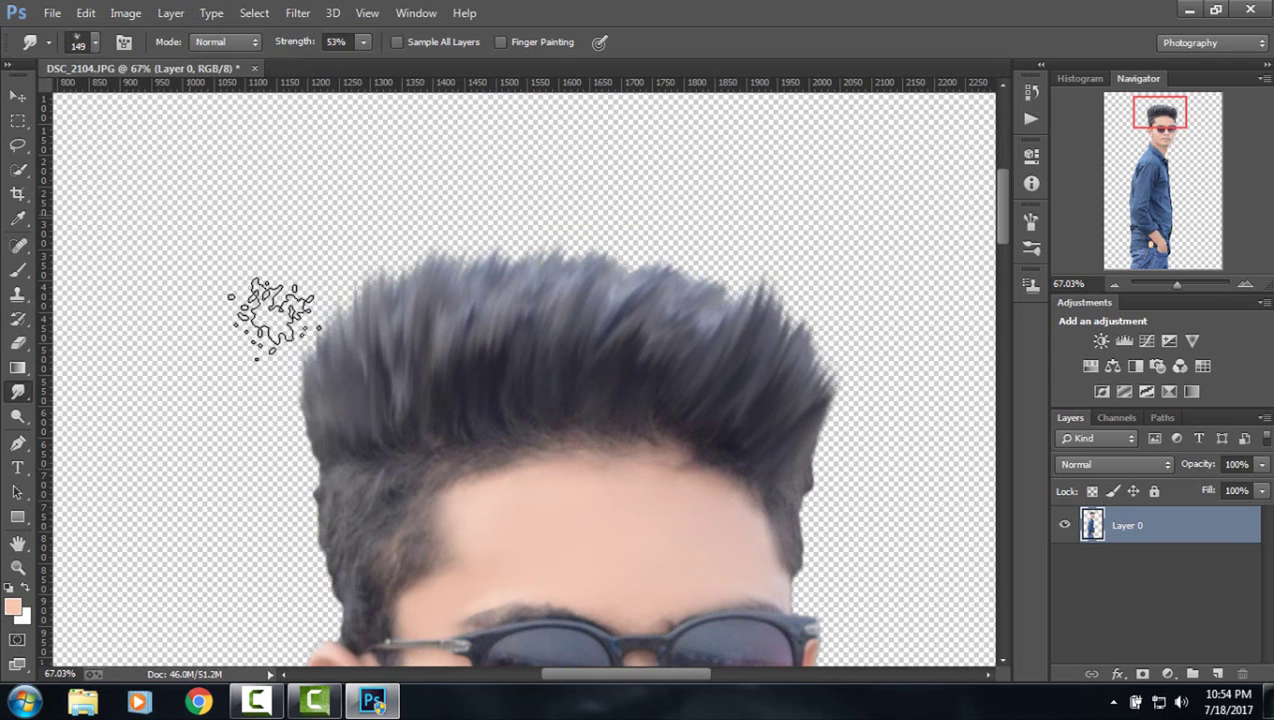
mouse_move(343, 395)
mouse_down()
mouse_move(341, 341)
mouse_move(392, 330)
mouse_move(465, 262)
mouse_move(537, 133)
mouse_up()
mouse_move(810, 427)
mouse_down()
mouse_move(805, 345)
mouse_move(830, 218)
mouse_up()
drag(760, 318, 734, 222)
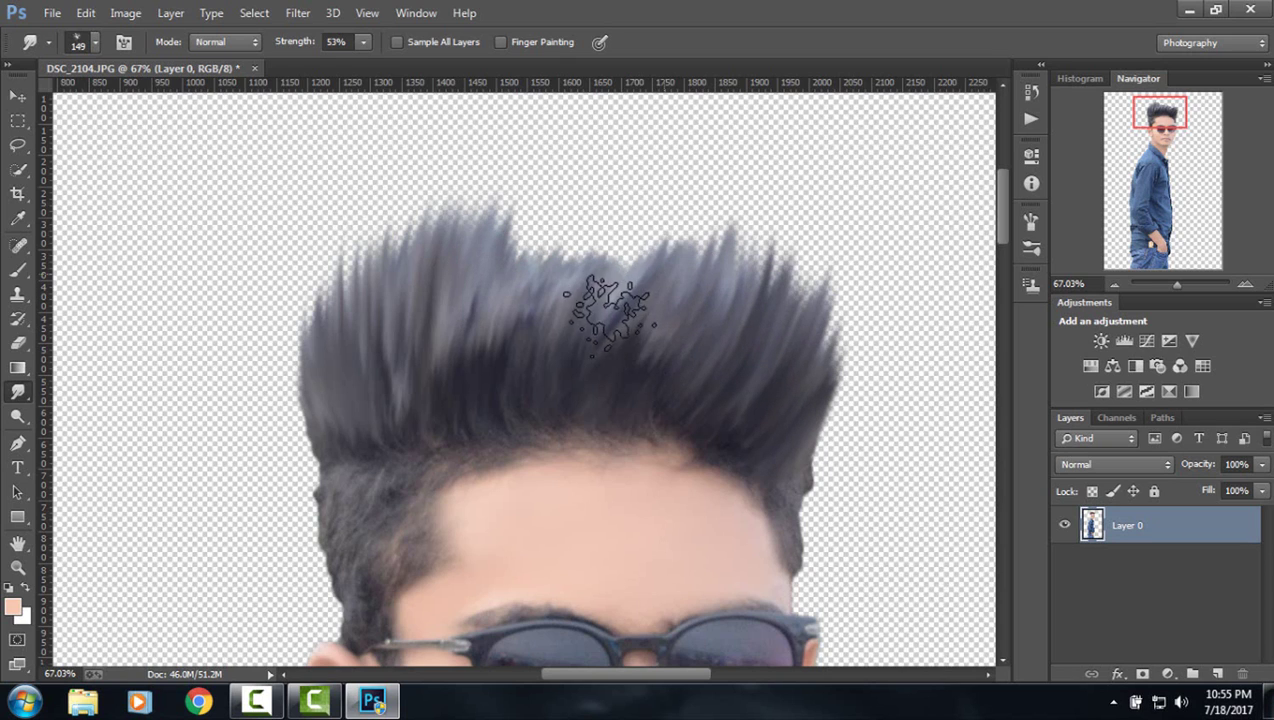
drag(603, 307, 607, 205)
drag(537, 285, 588, 166)
drag(507, 261, 570, 143)
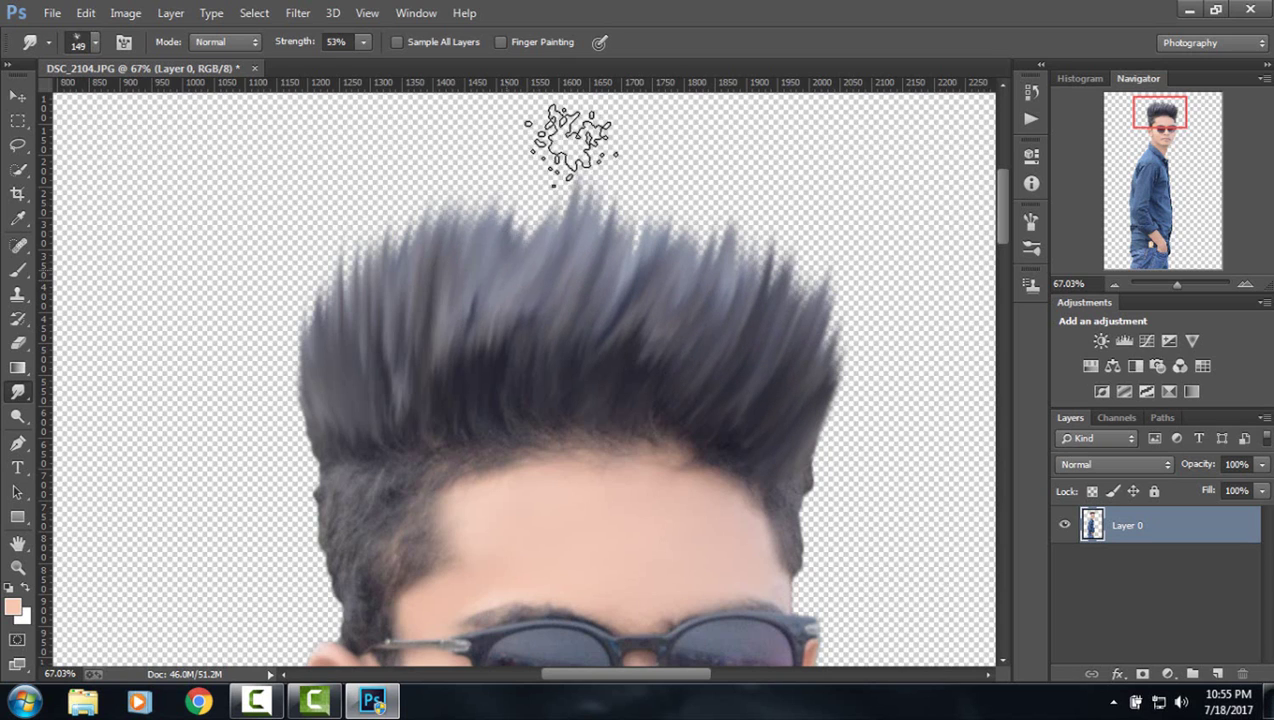
mouse_move(313, 299)
mouse_down()
mouse_move(384, 213)
mouse_move(430, 205)
mouse_up()
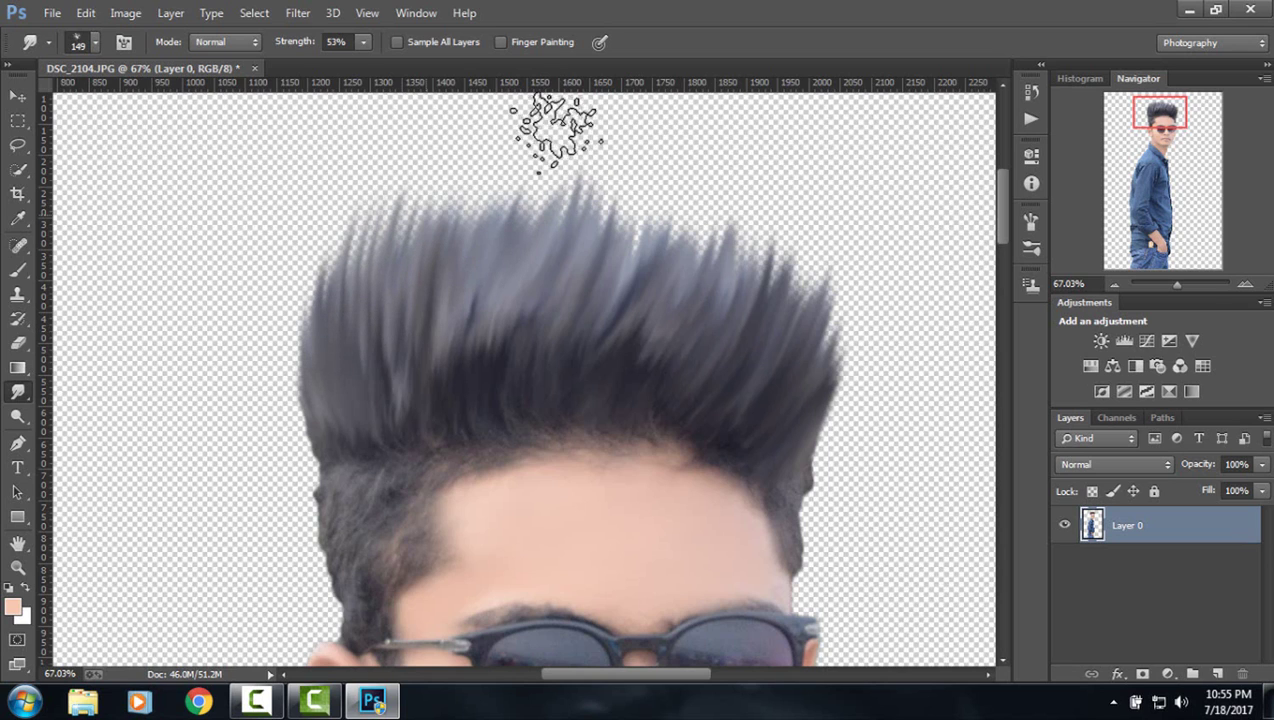
drag(805, 318, 782, 256)
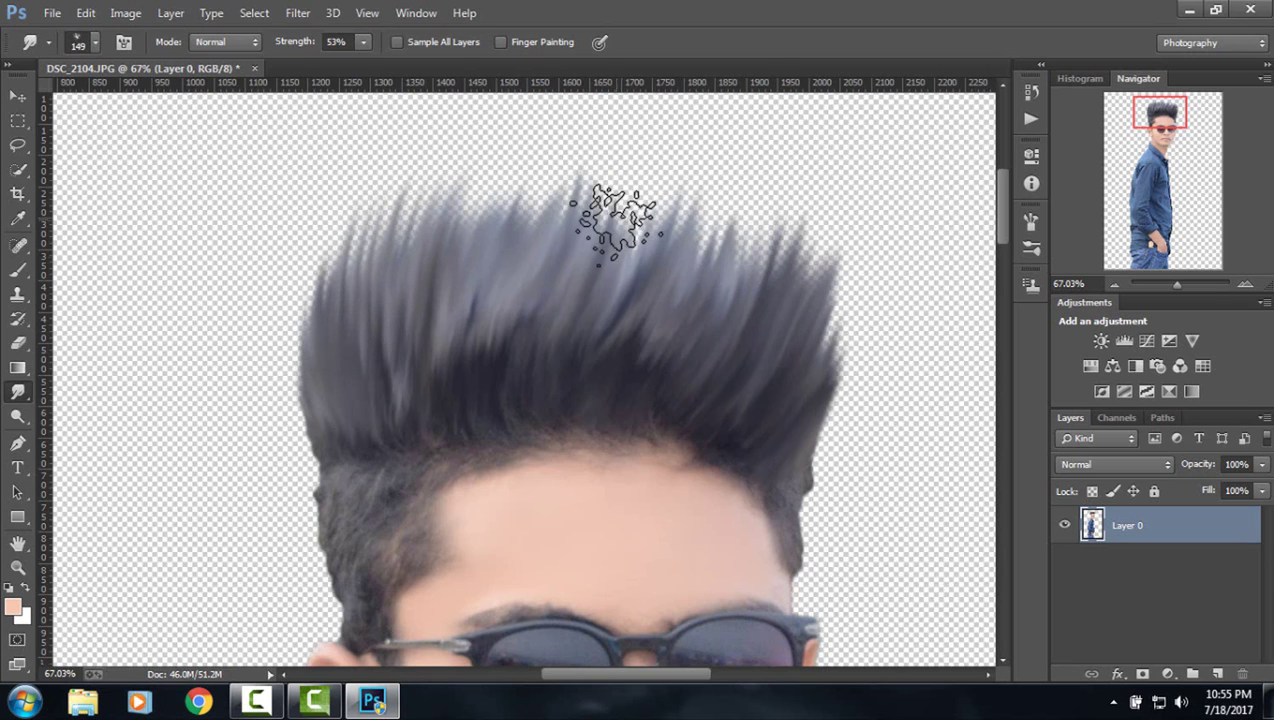
drag(611, 213, 655, 145)
drag(825, 385, 867, 284)
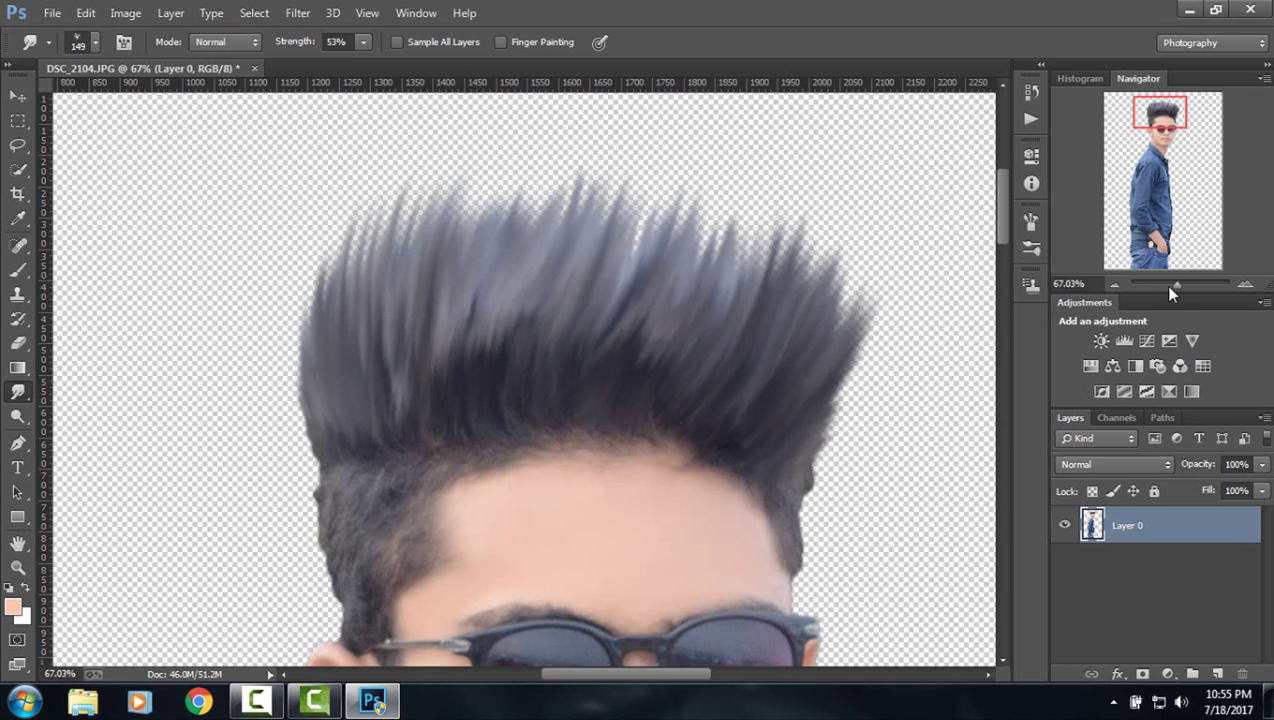
drag(1172, 288, 1159, 286)
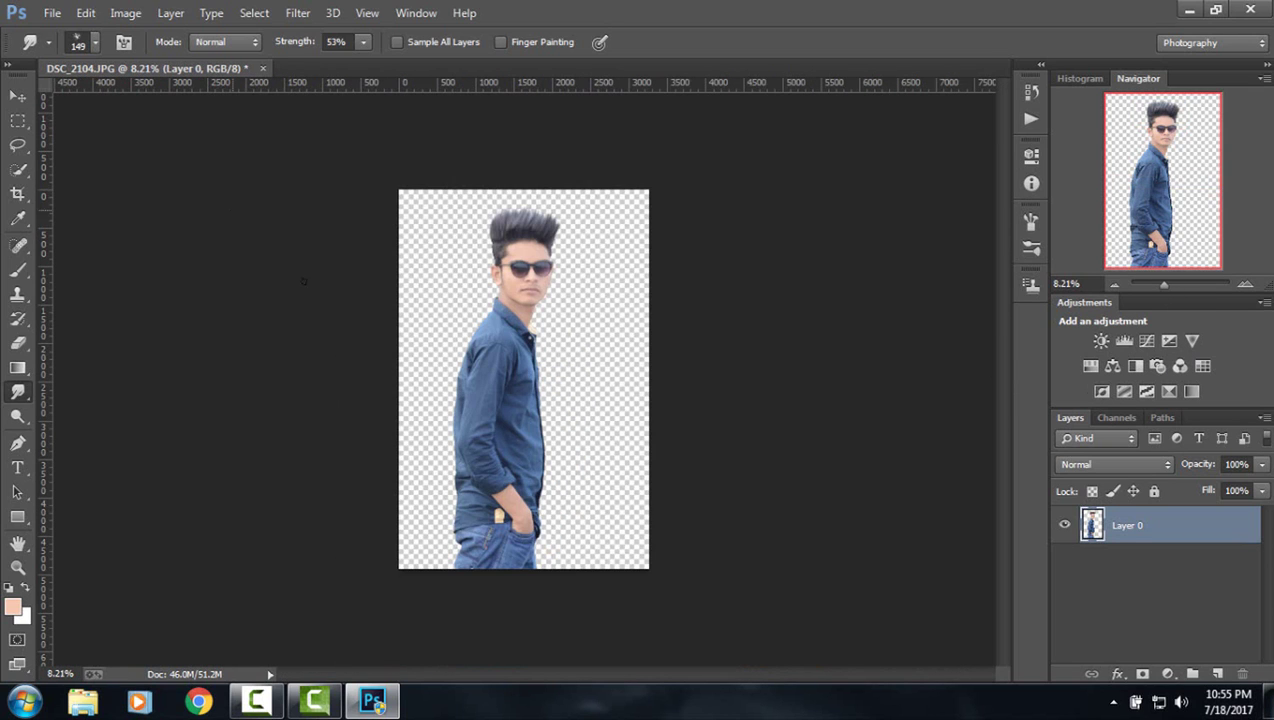
Crop outward past the left, right and top edges to enlarge the canvas.
click(16, 195)
drag(398, 381, 368, 391)
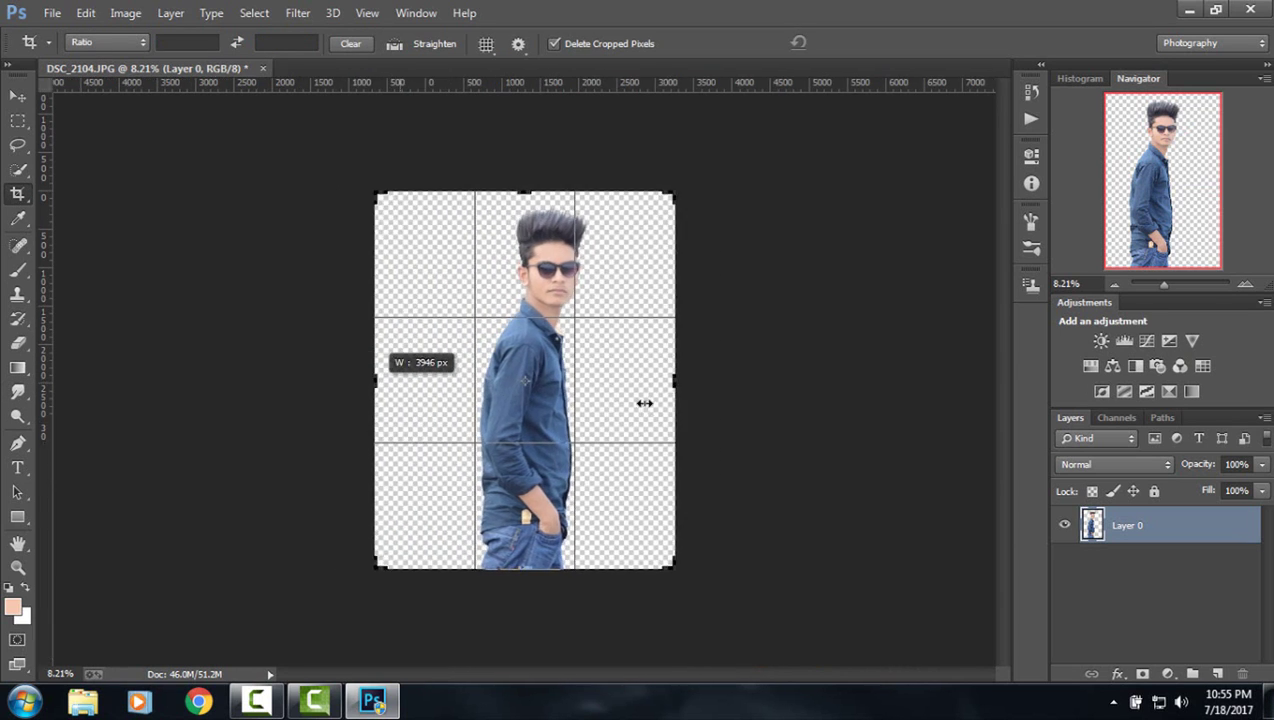
drag(681, 381, 744, 383)
drag(527, 188, 527, 170)
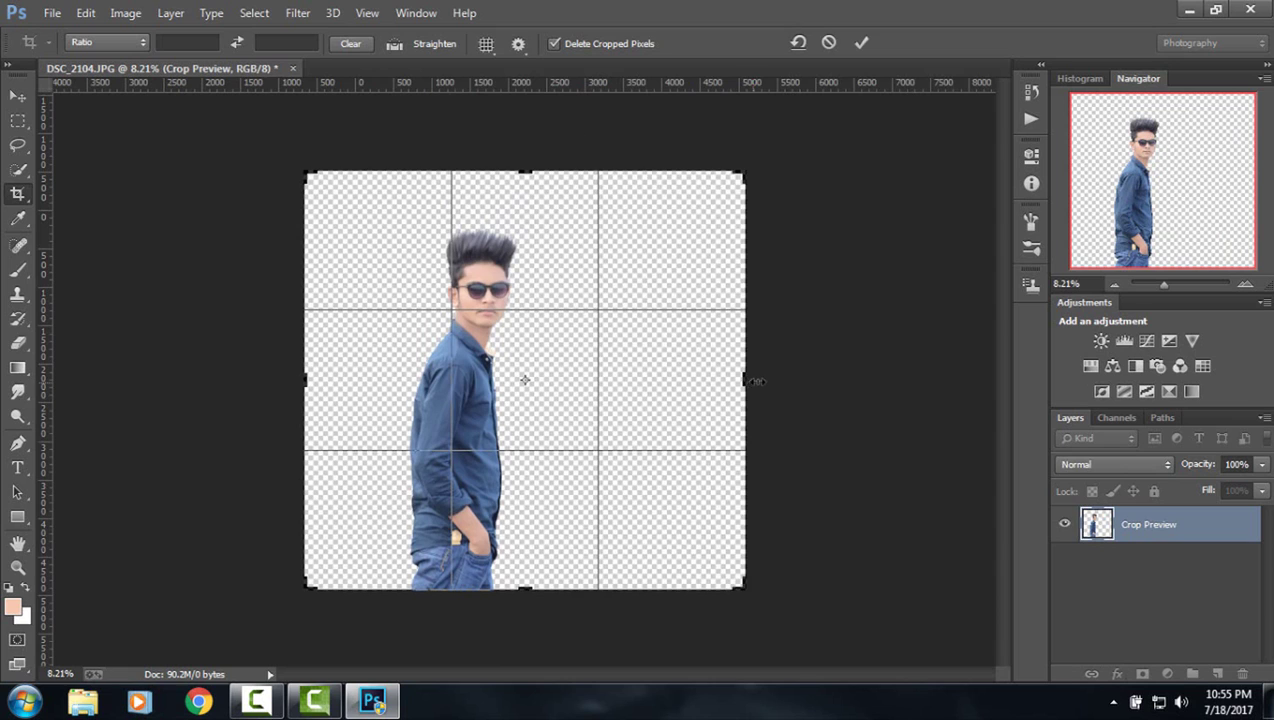
drag(757, 381, 765, 381)
click(862, 43)
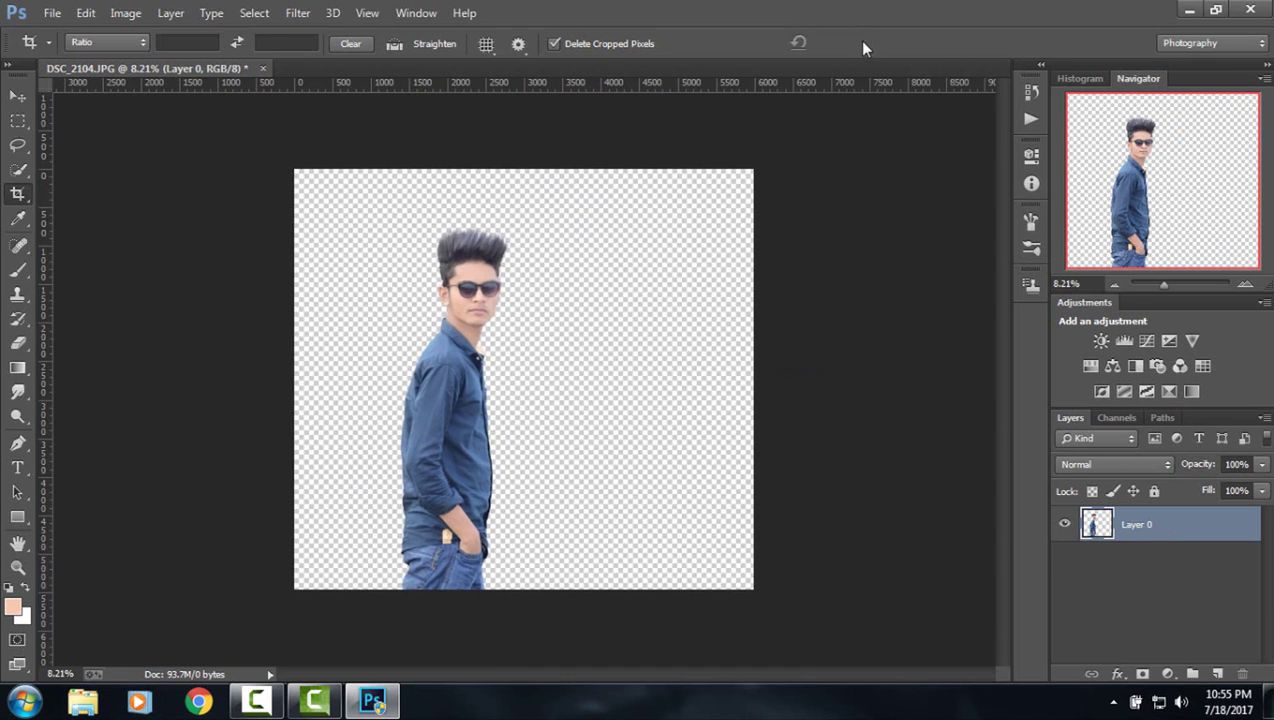
Place the aerial city-and-sky photo from the Backgrounds folders as a linked layer.
click(59, 13)
click(112, 291)
click(115, 404)
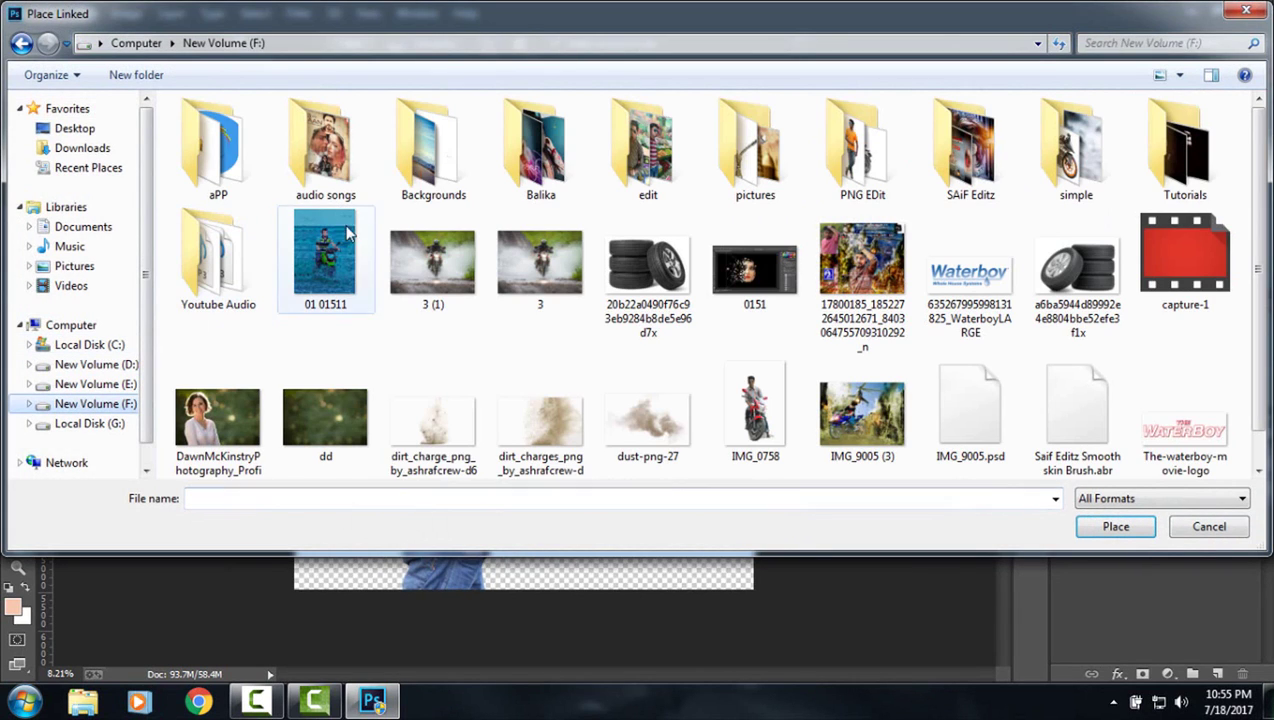
double_click(420, 150)
double_click(205, 296)
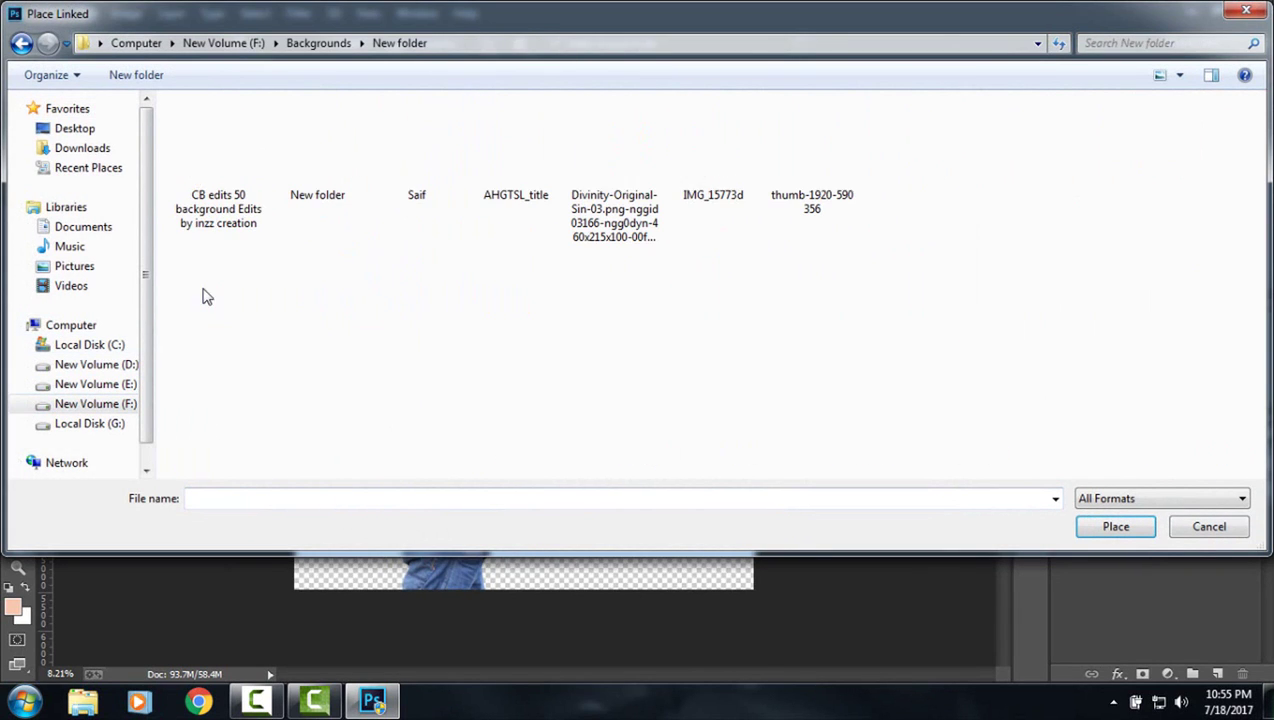
double_click(416, 150)
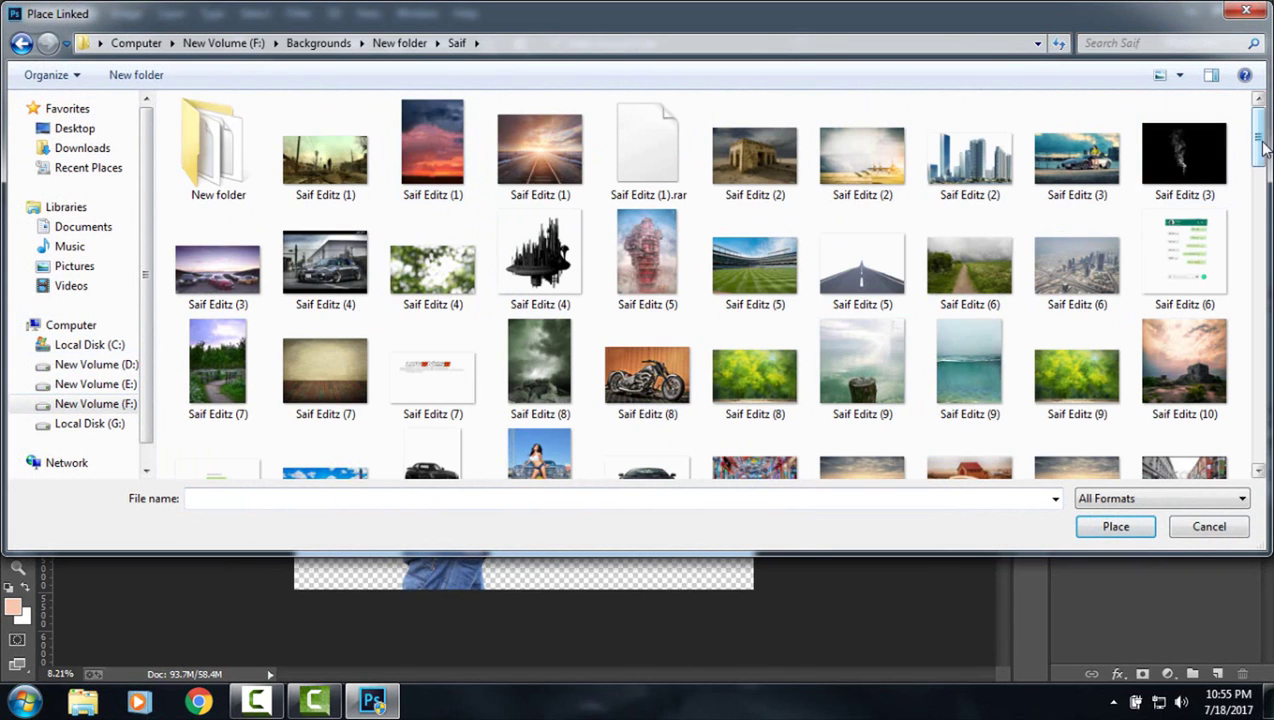
drag(1263, 148, 1254, 325)
click(222, 203)
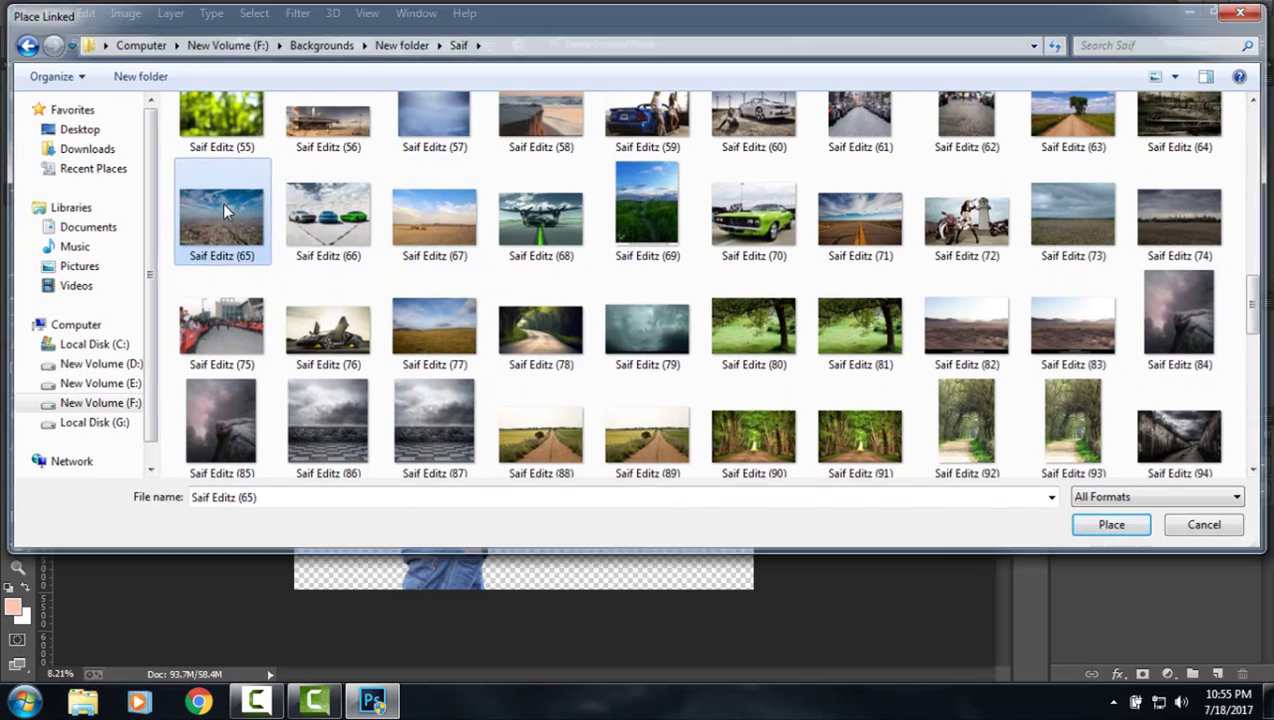
double_click(223, 205)
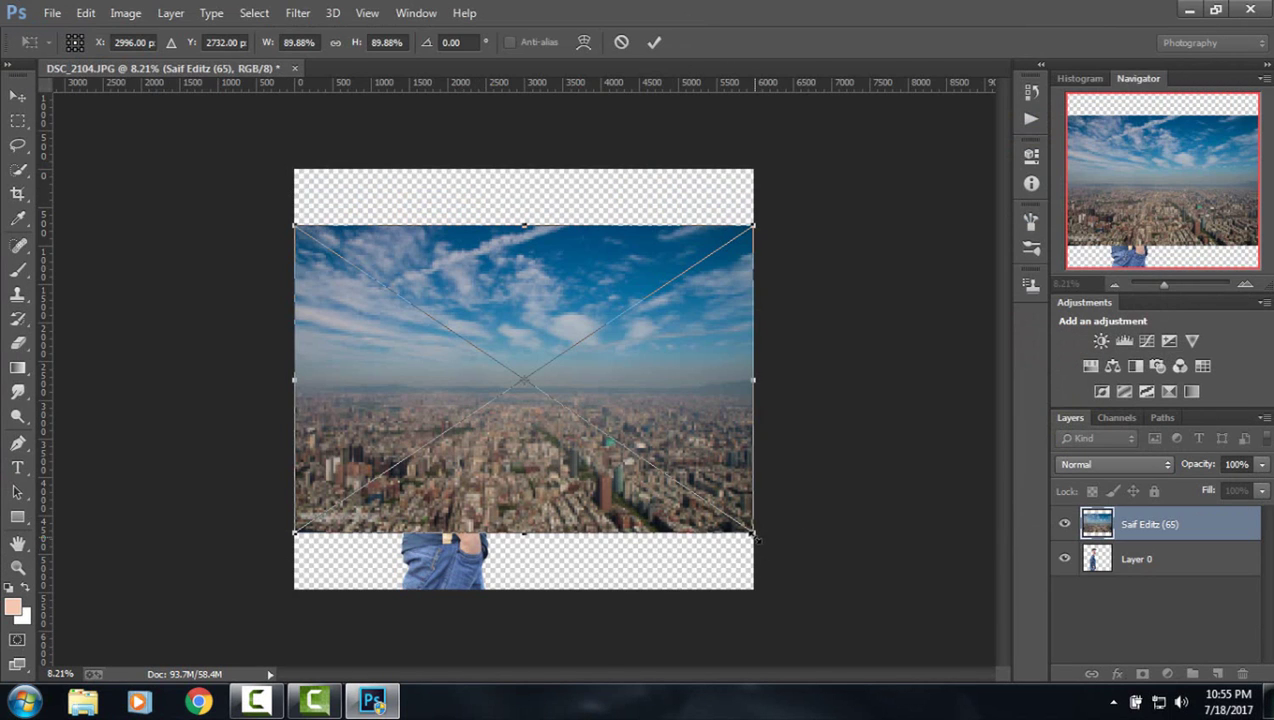
Scale and position the city photo, move it beneath the man, and rasterize it.
drag(756, 538, 816, 577)
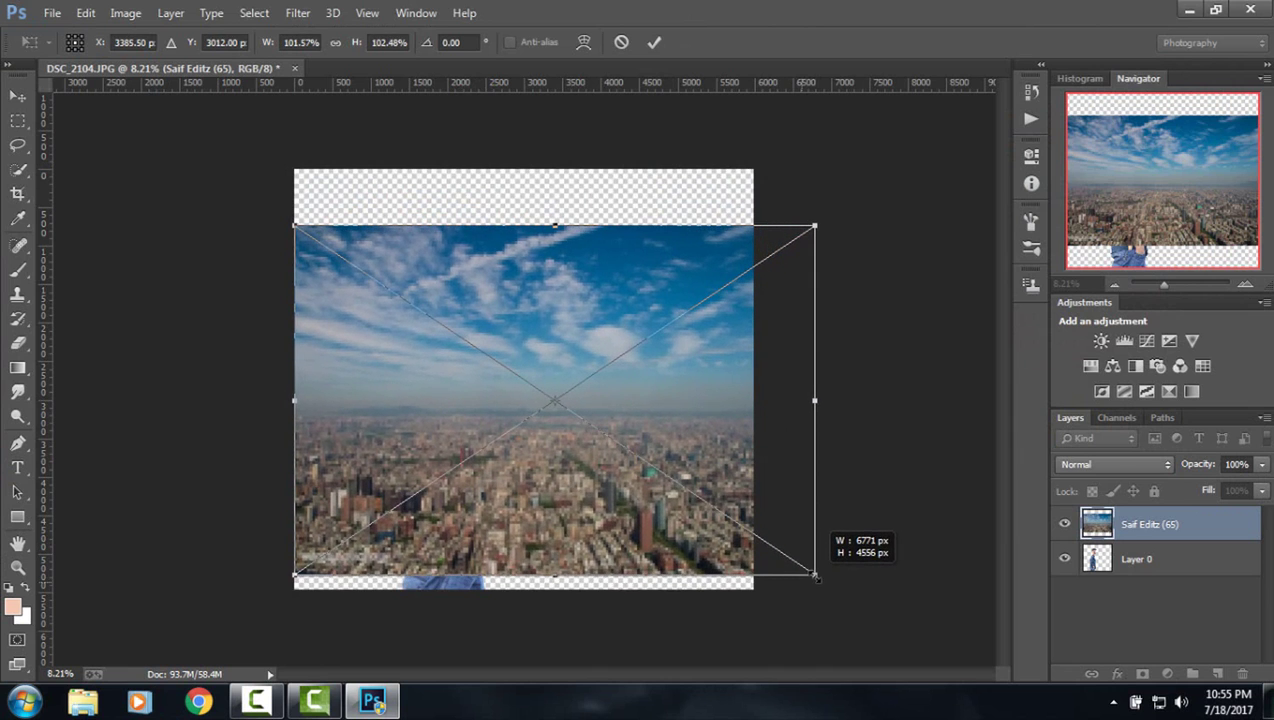
drag(713, 511, 698, 515)
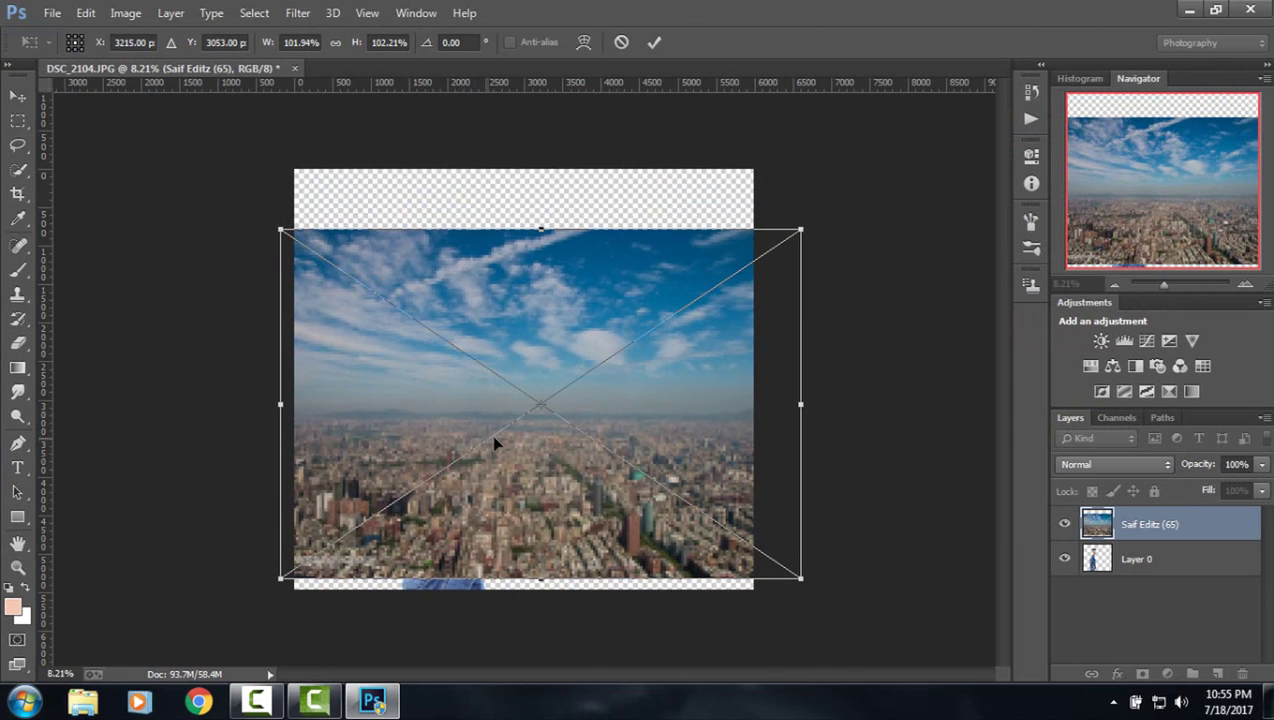
drag(494, 438, 504, 429)
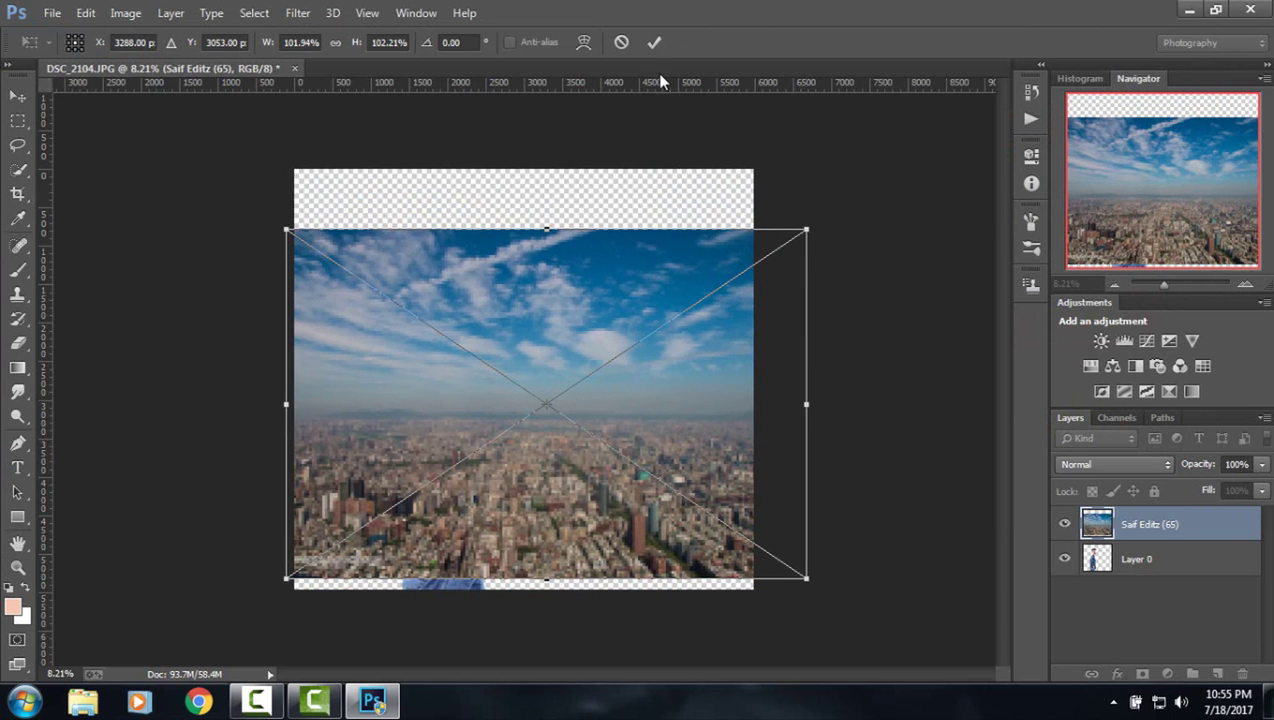
click(654, 42)
drag(1154, 543, 1152, 578)
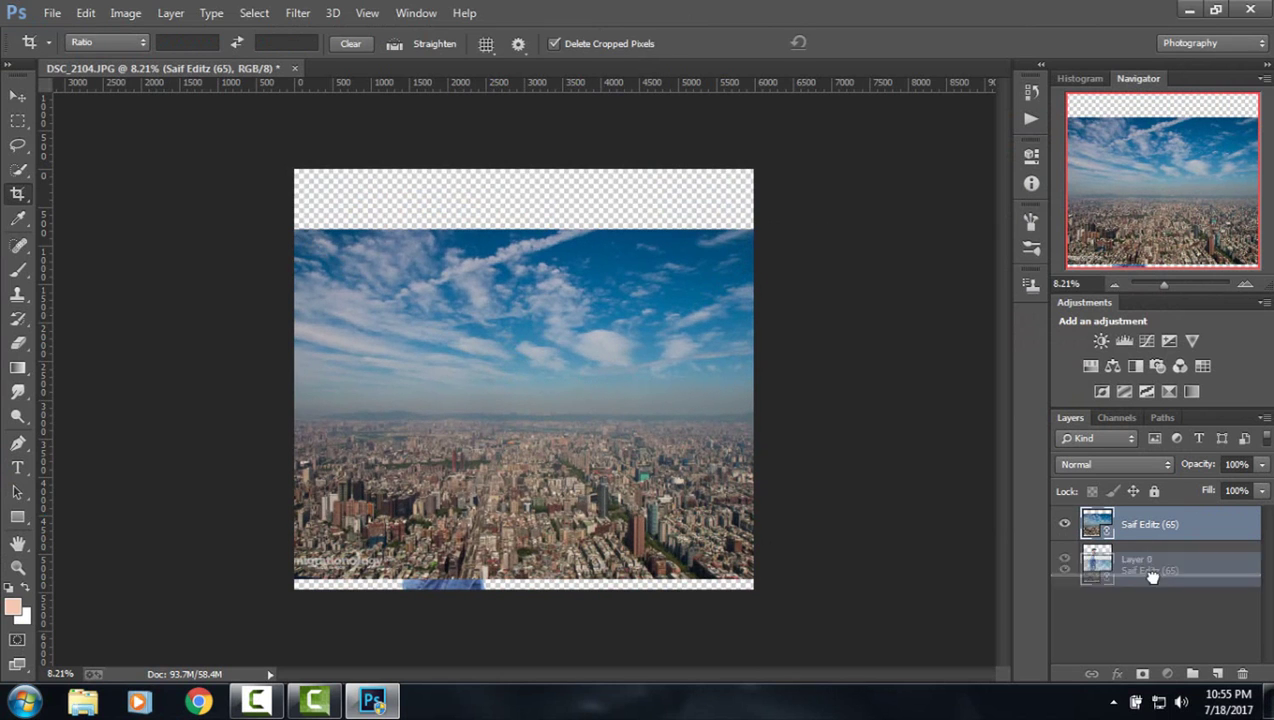
right_click(1158, 566)
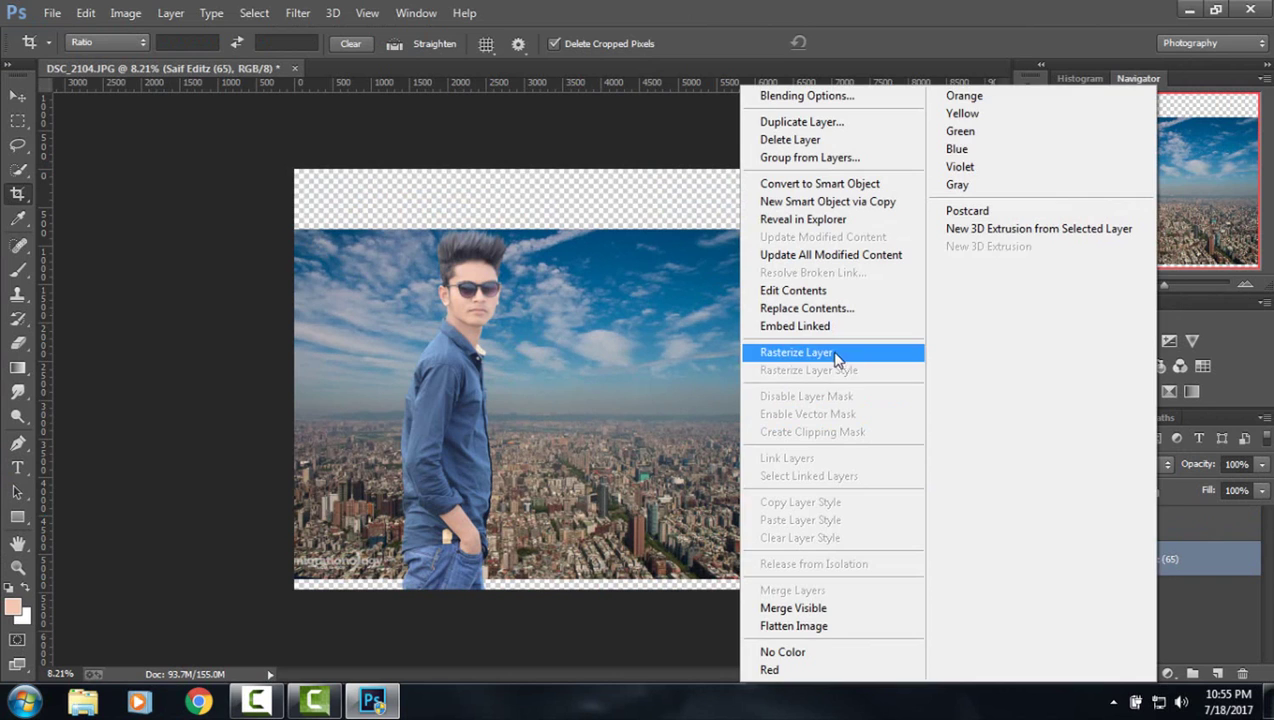
click(832, 352)
Crop the canvas to trim the empty top strip.
click(18, 194)
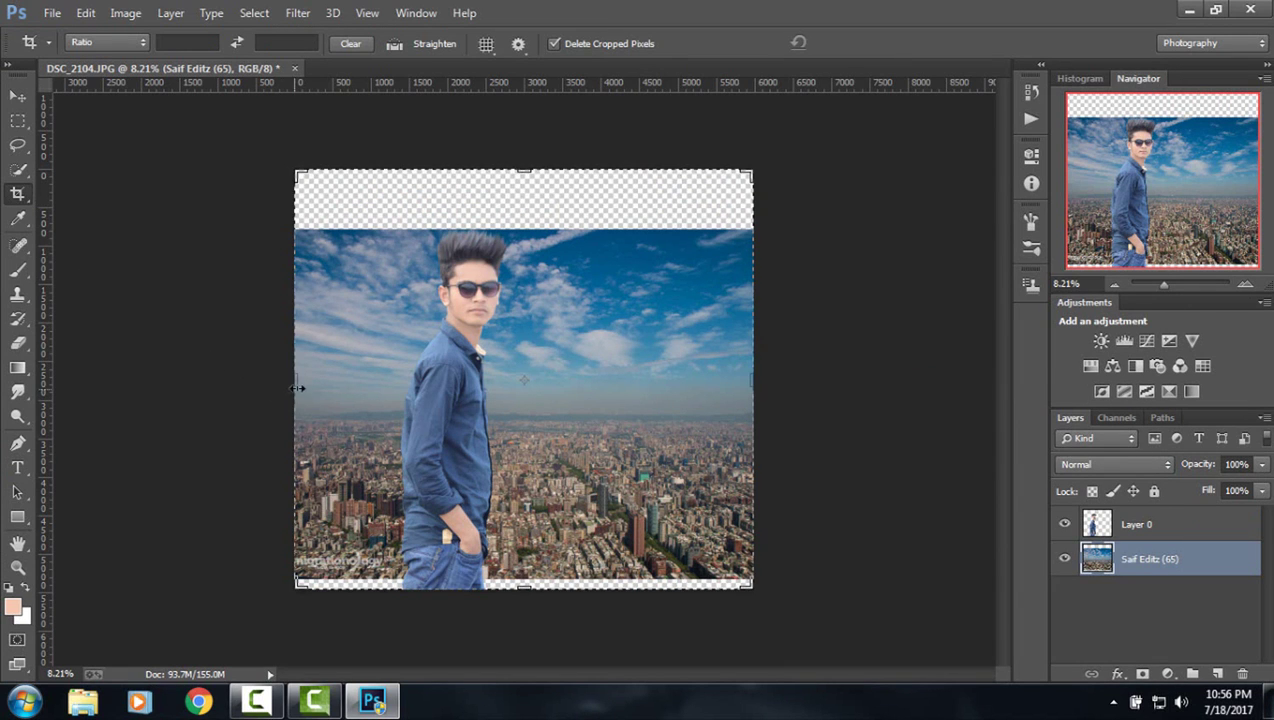
drag(298, 388, 330, 388)
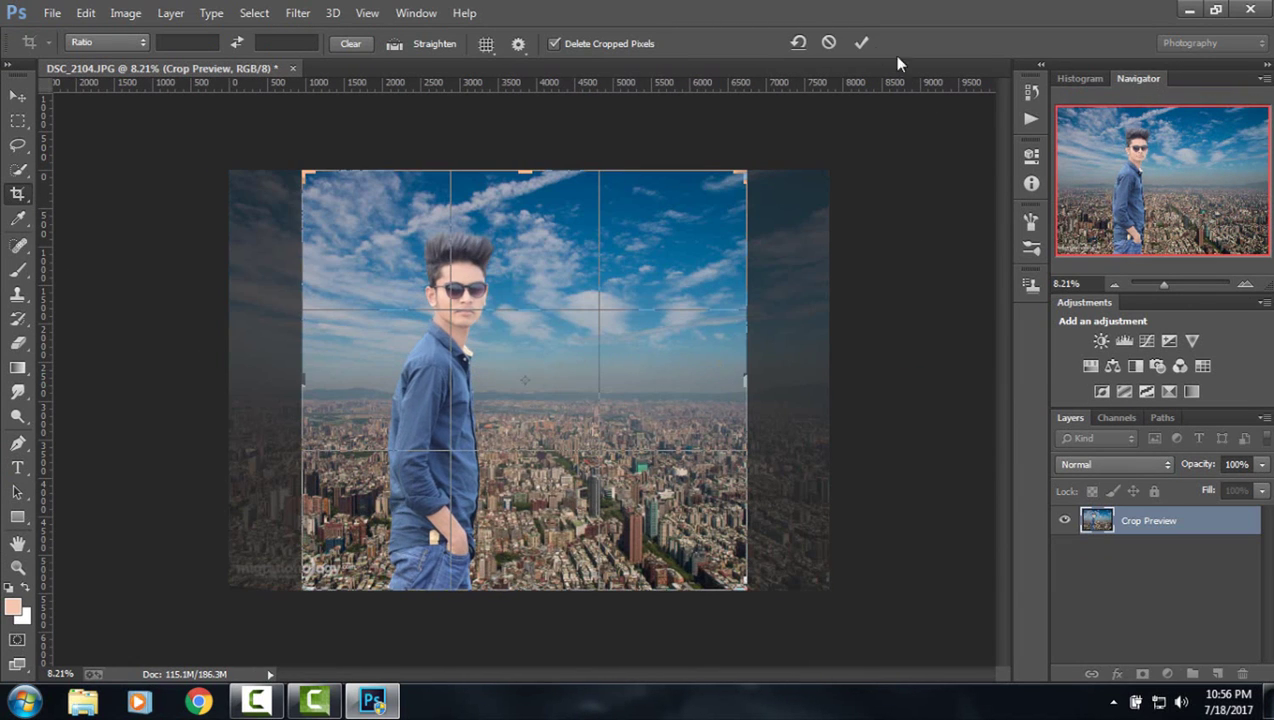
click(860, 42)
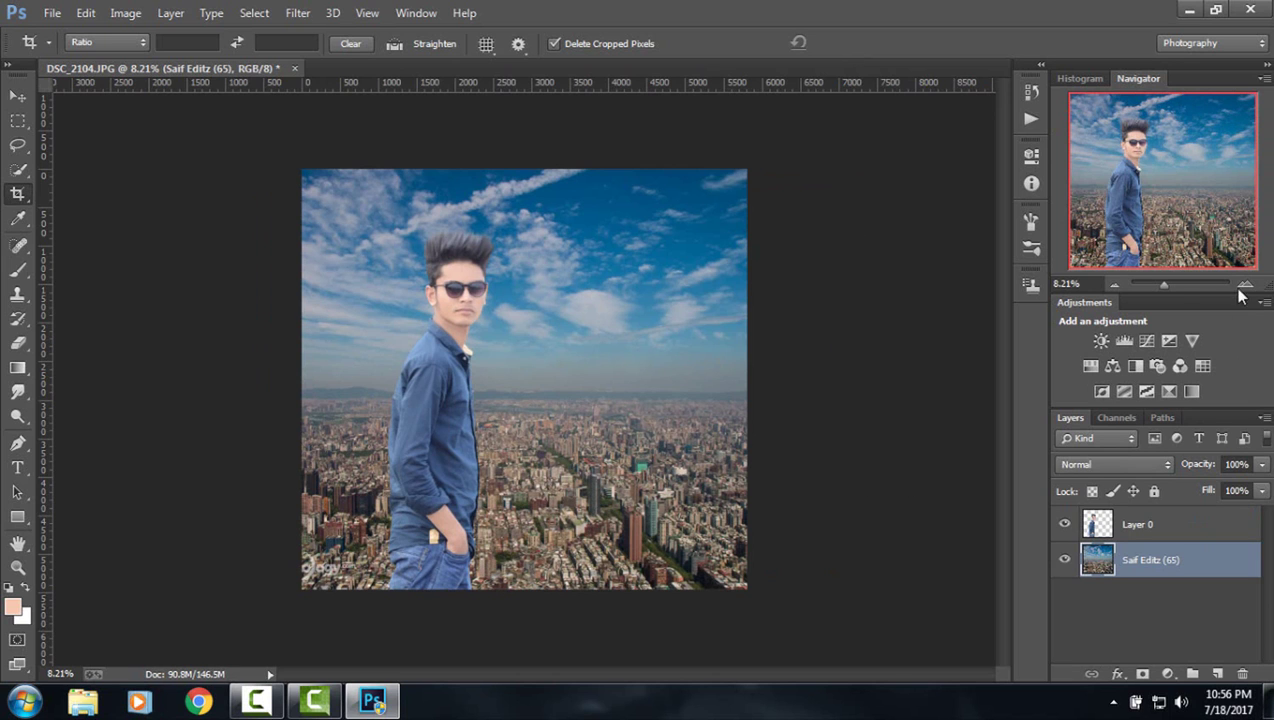
drag(1170, 291, 1165, 294)
Apply a Tilt-Shift blur to the city backdrop, with the sharp band moved toward the bottom.
click(298, 13)
mouse_move(308, 237)
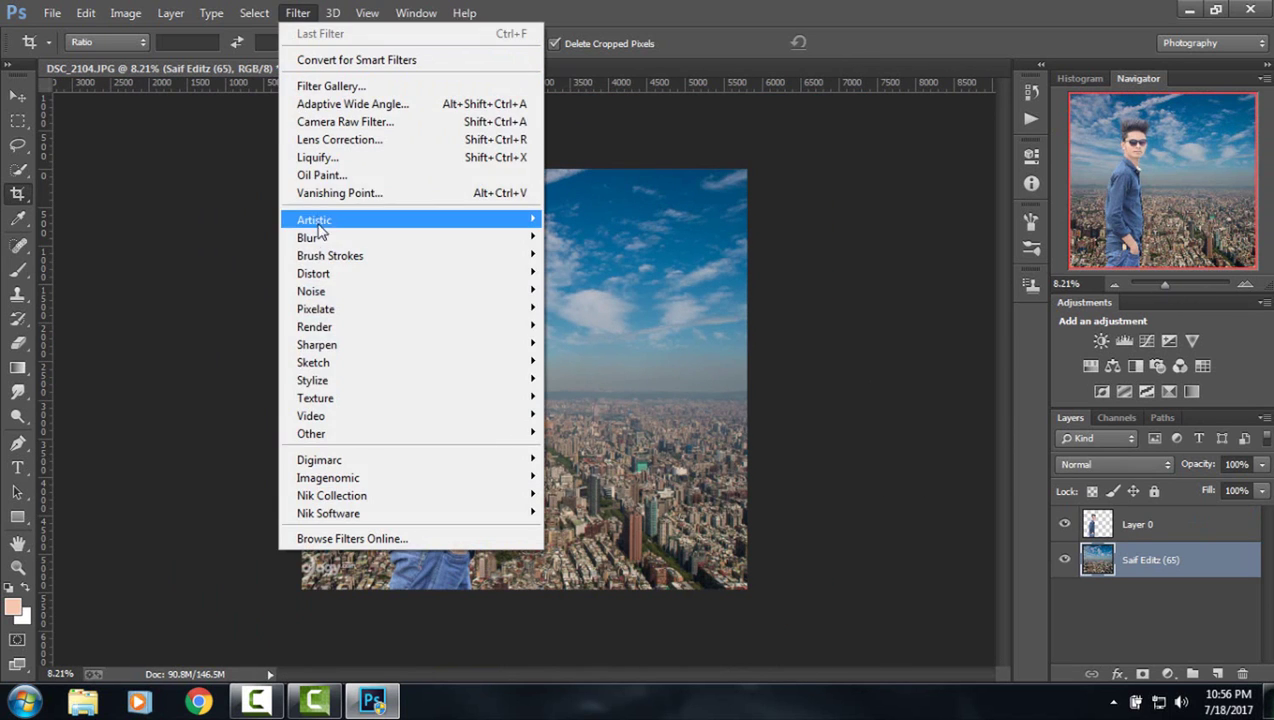
click(605, 272)
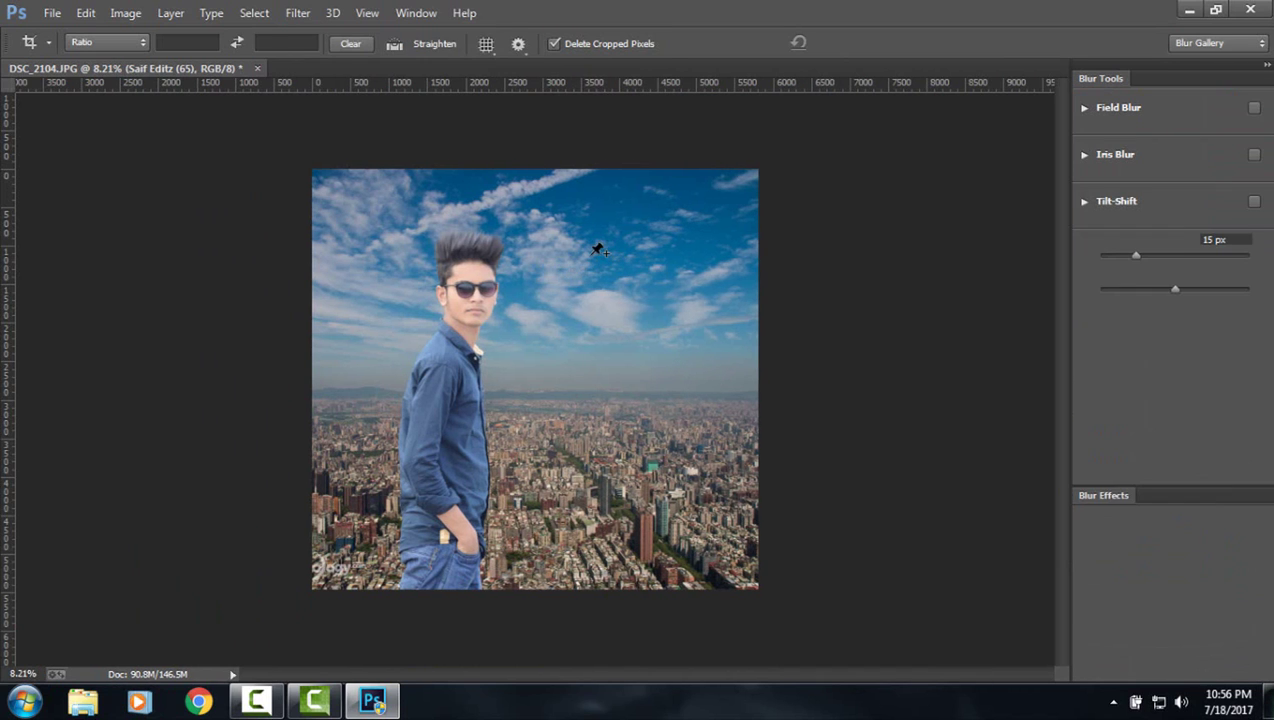
drag(535, 379, 505, 580)
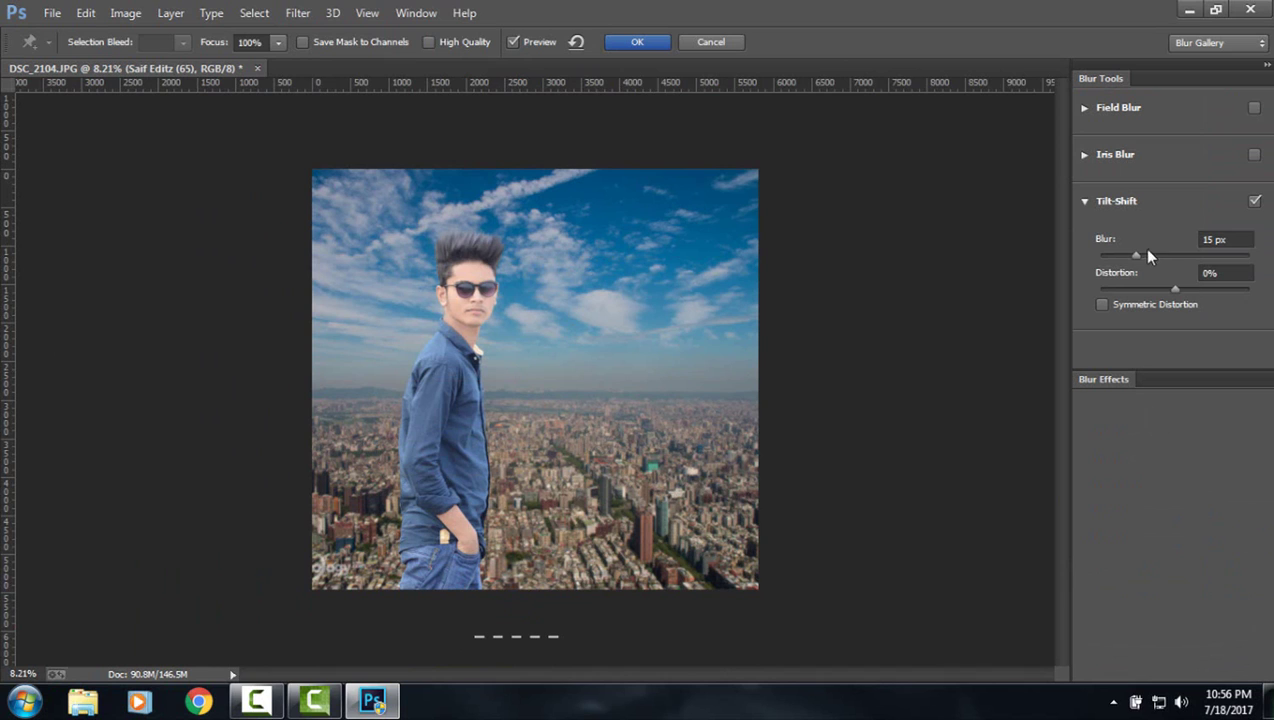
drag(1156, 256, 1147, 256)
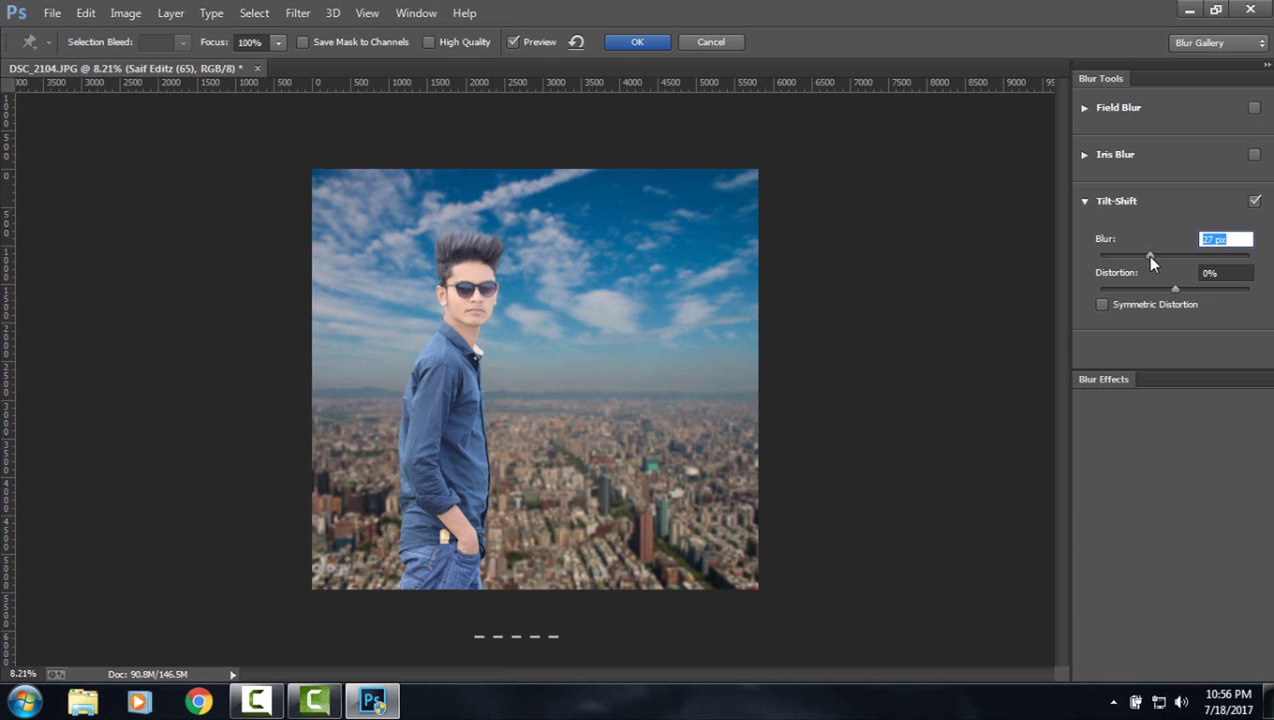
click(645, 45)
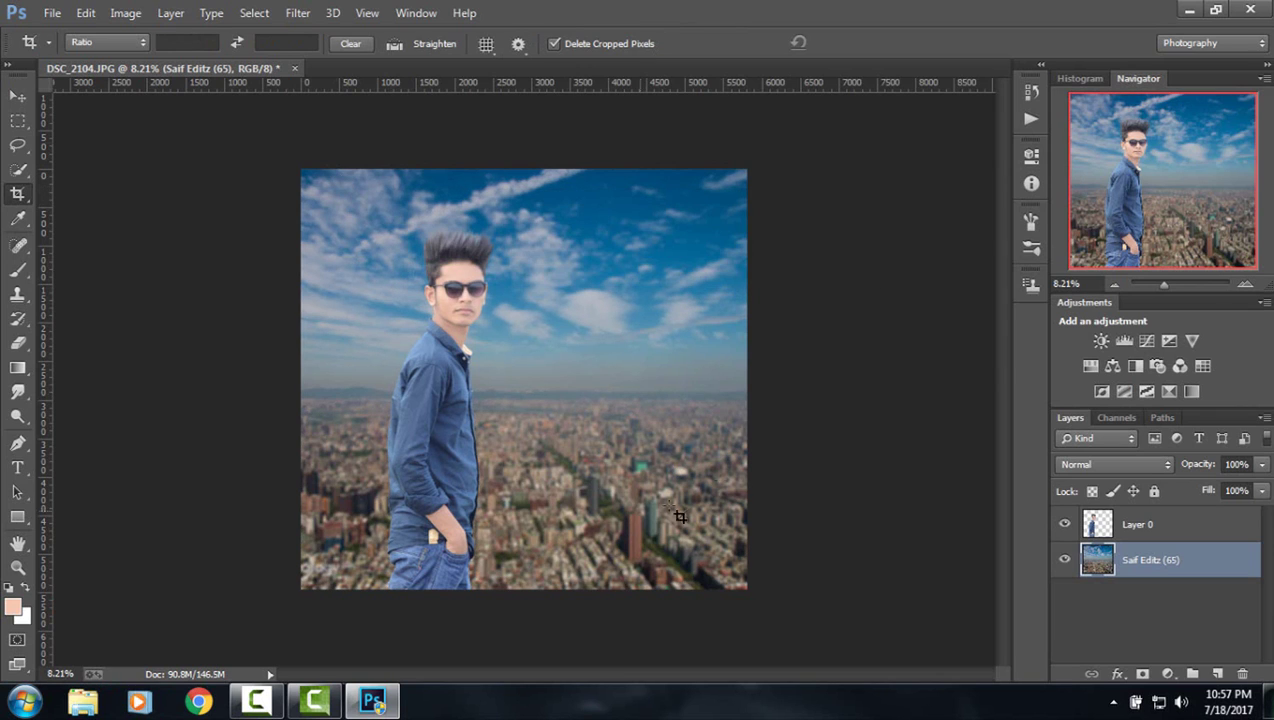
Apply a Camera Raw Filter to Layer 0 with Whites +10 and Blacks -77.
click(1159, 528)
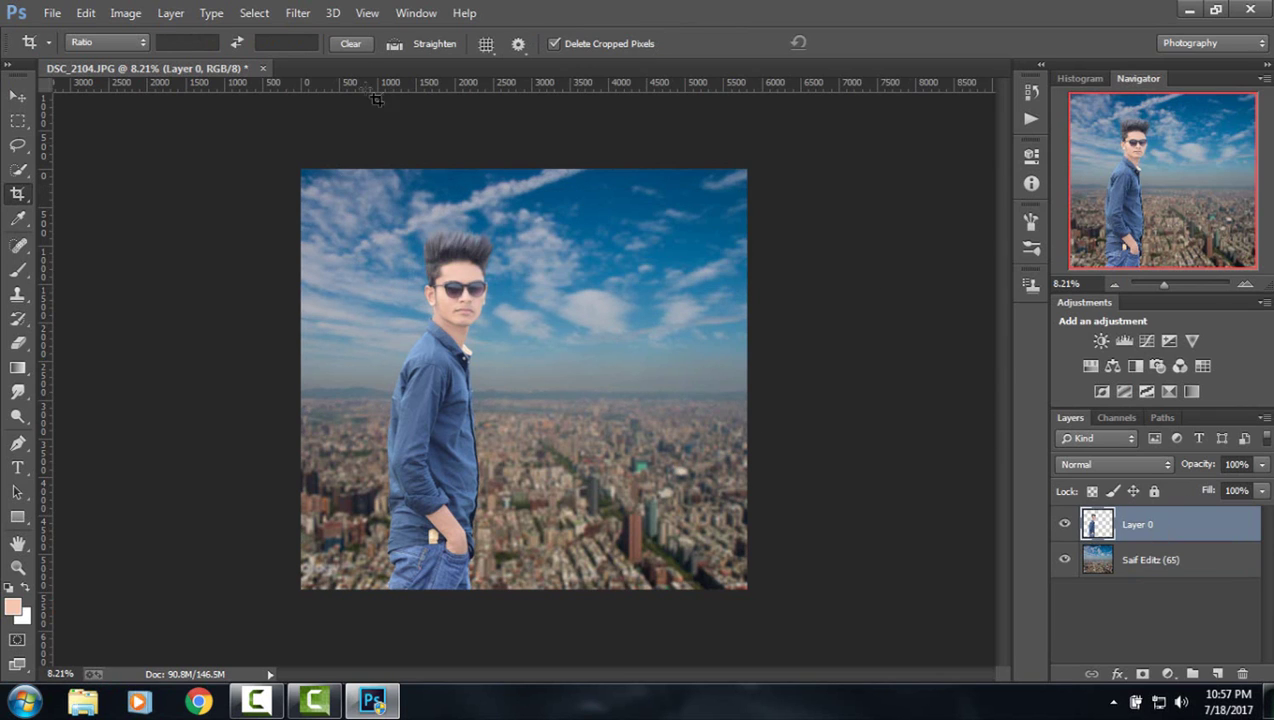
click(297, 12)
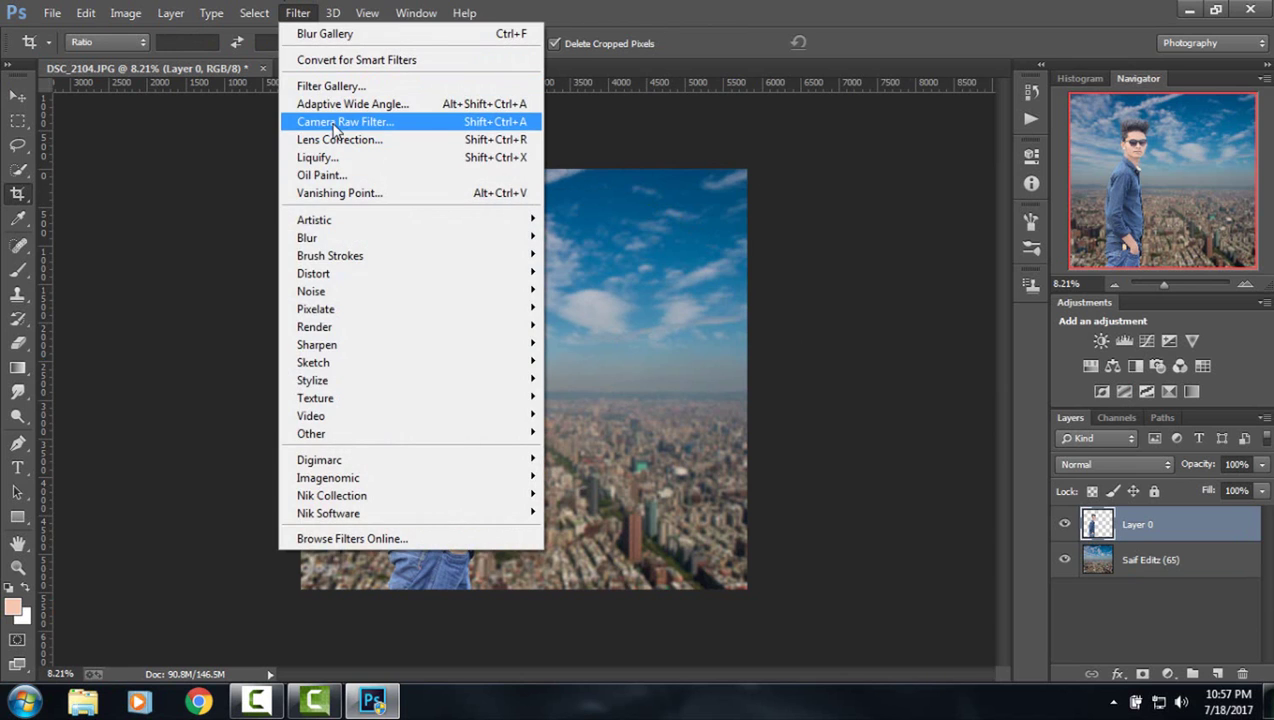
click(335, 127)
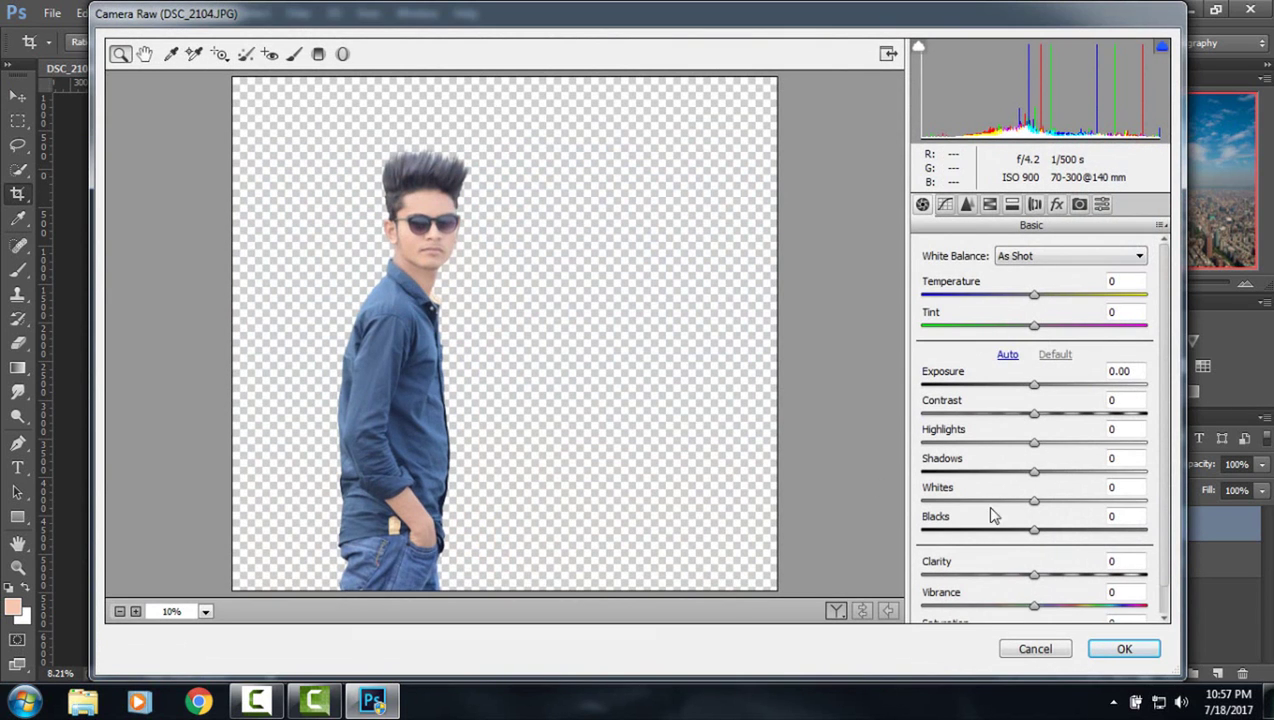
mouse_move(1036, 503)
mouse_down()
mouse_move(956, 530)
mouse_move(967, 540)
mouse_up()
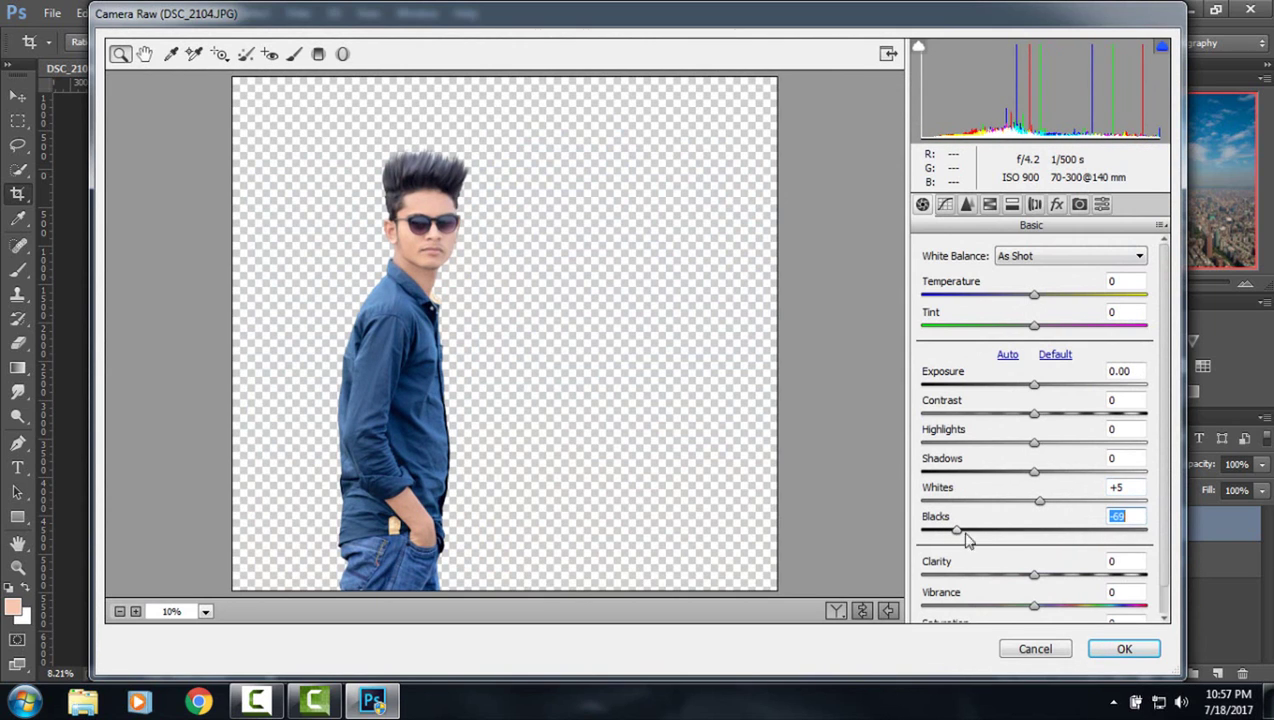
drag(1044, 504, 1047, 504)
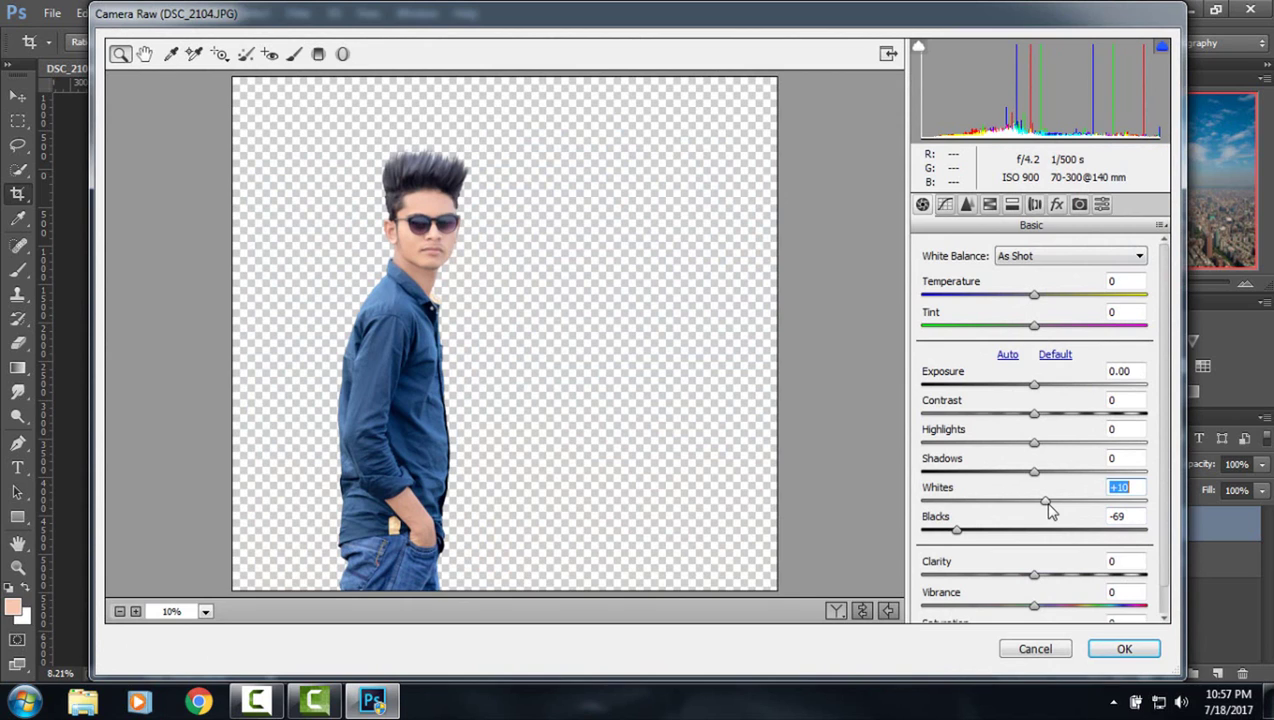
drag(955, 537, 950, 537)
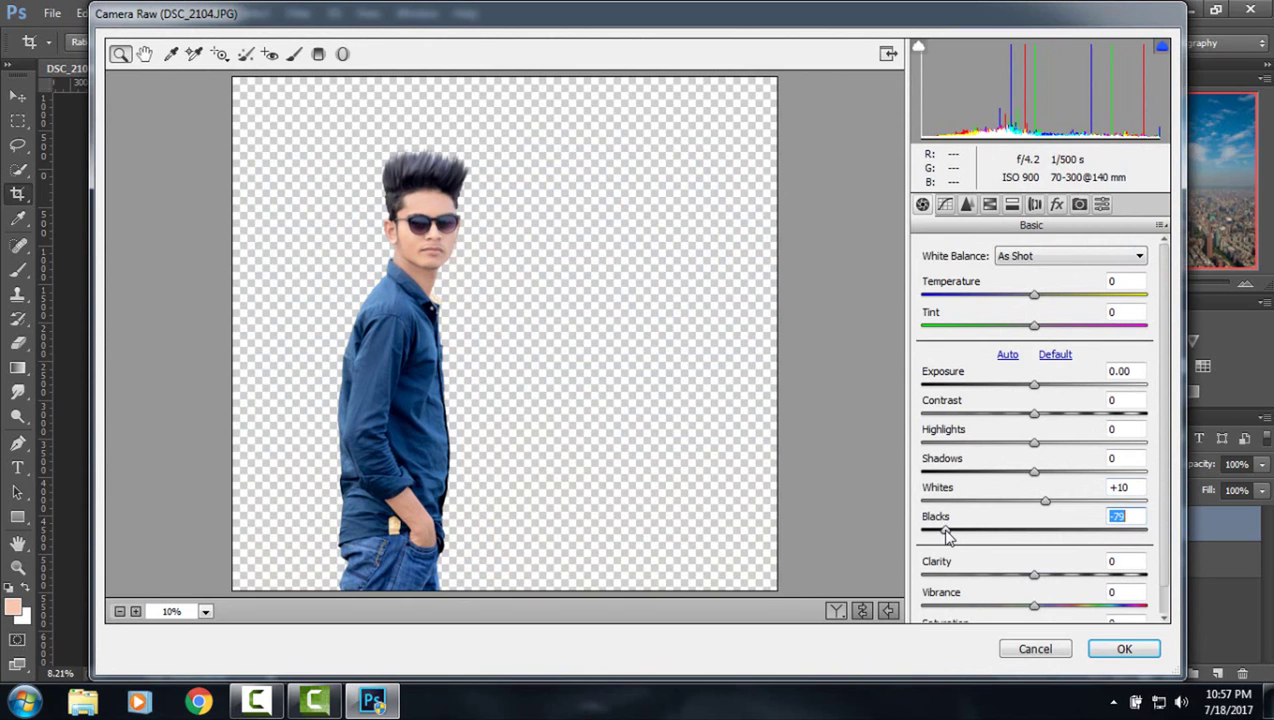
click(1120, 652)
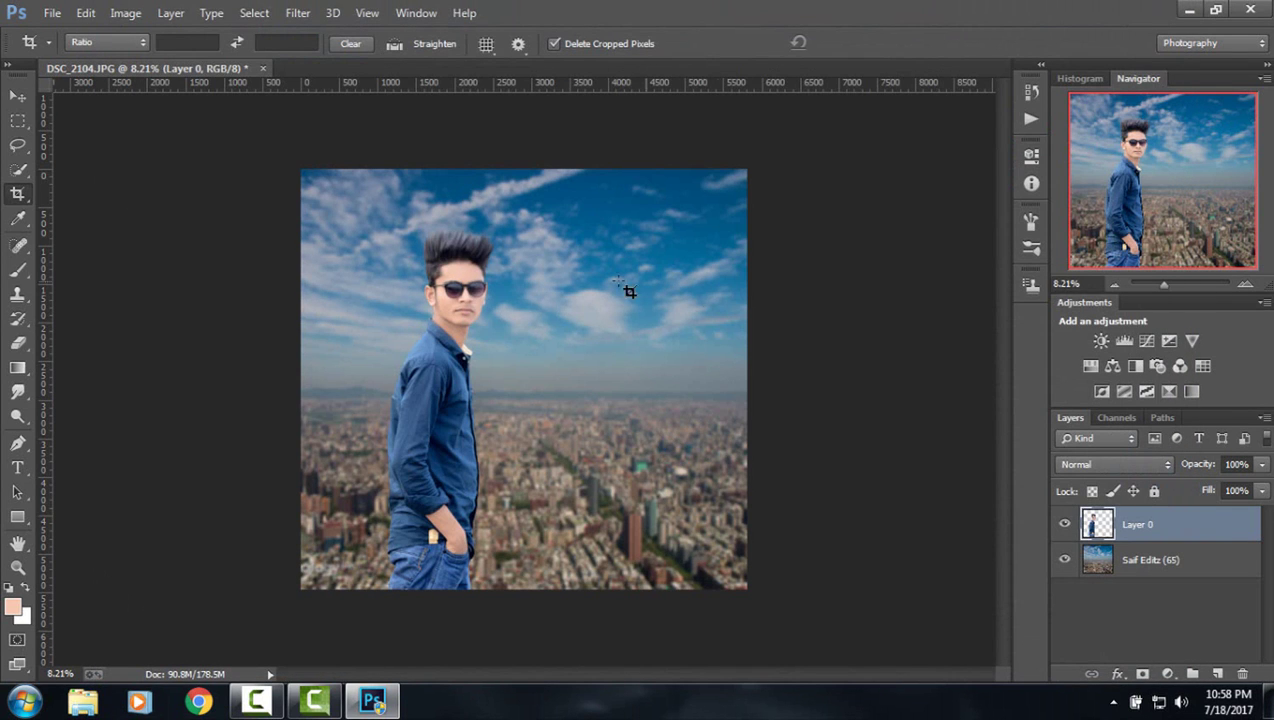
Apply a Camera Raw Filter to Saif Editz (65) with Whites +33 and Blacks -38.
click(1170, 562)
click(297, 13)
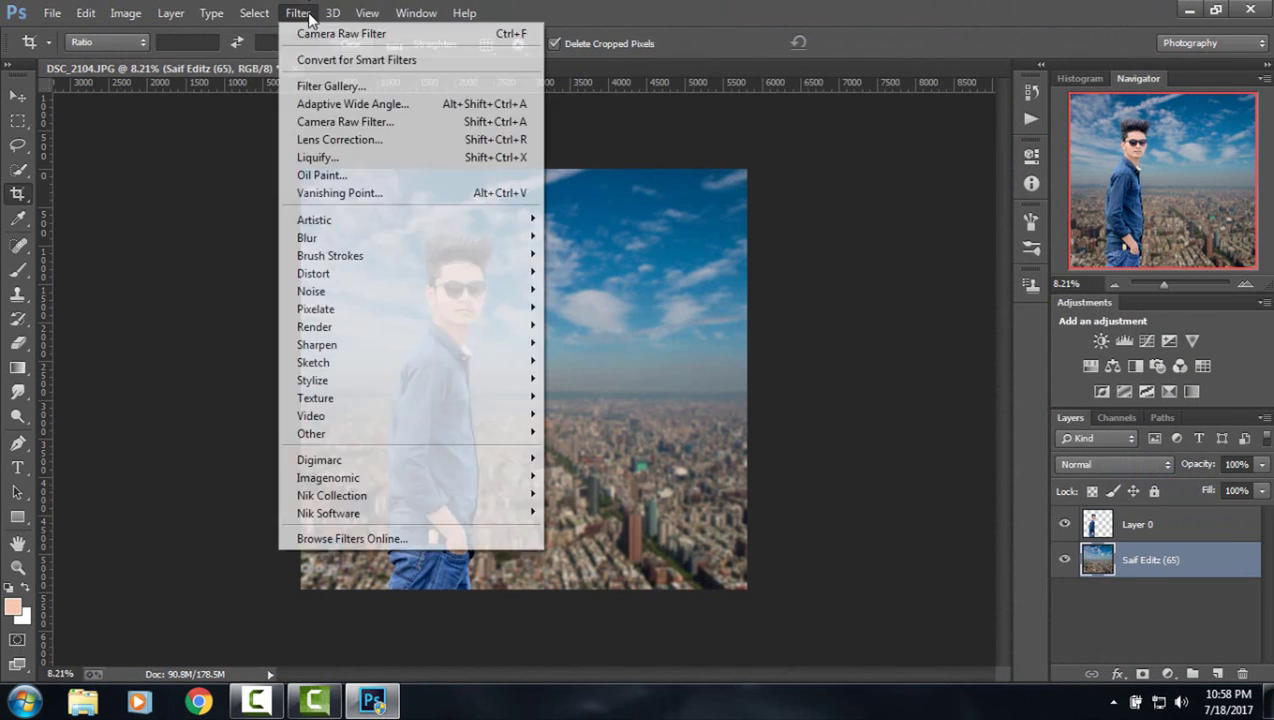
click(350, 120)
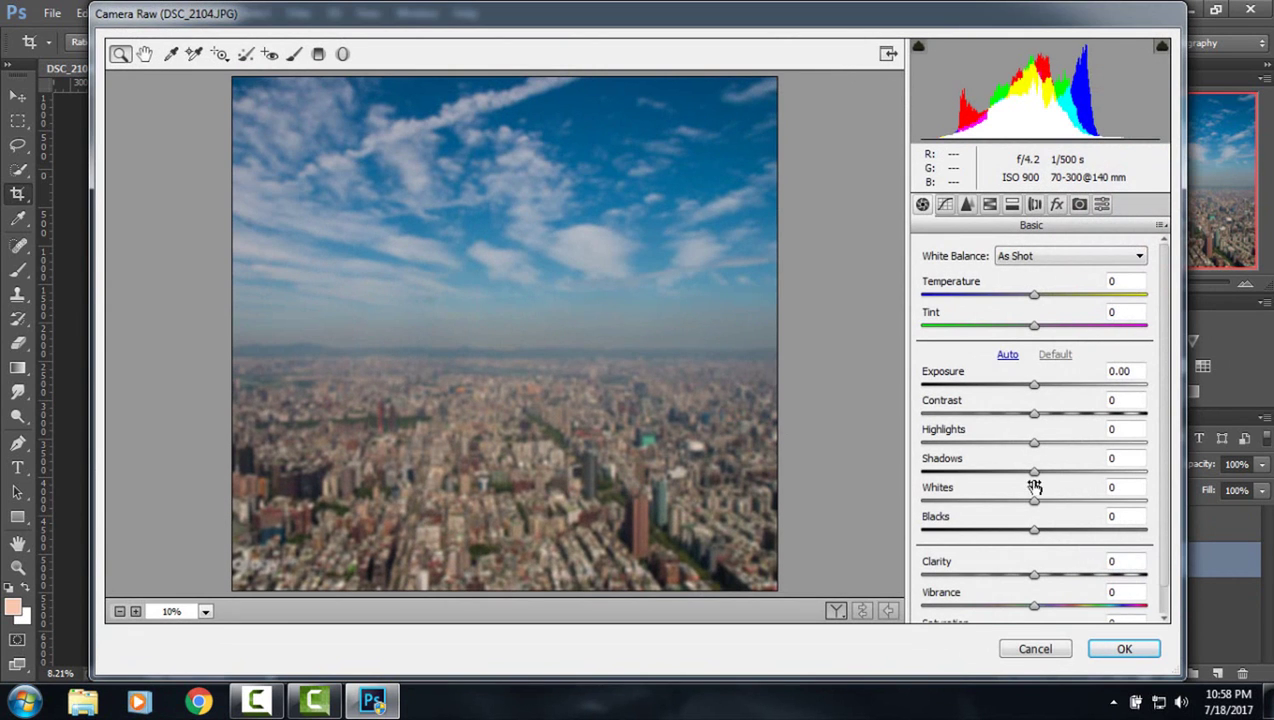
mouse_move(1036, 509)
mouse_down()
mouse_move(1072, 509)
mouse_move(938, 535)
mouse_move(993, 540)
mouse_up()
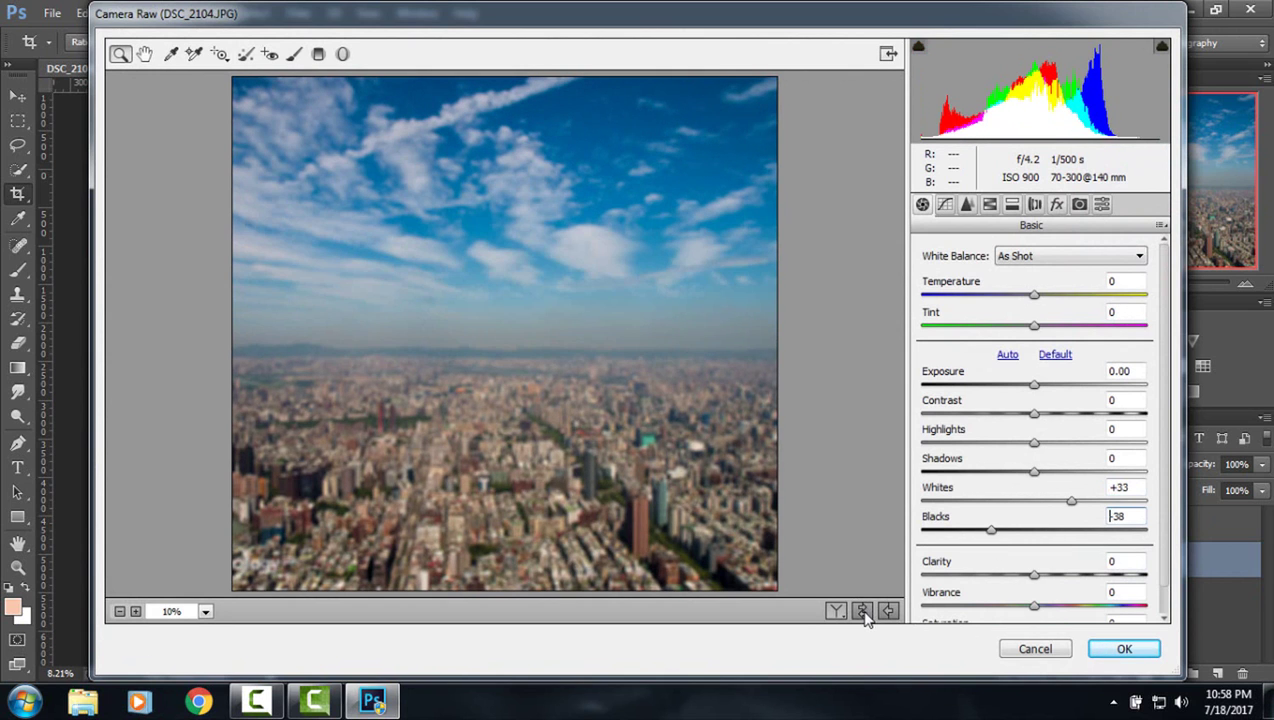
click(1124, 652)
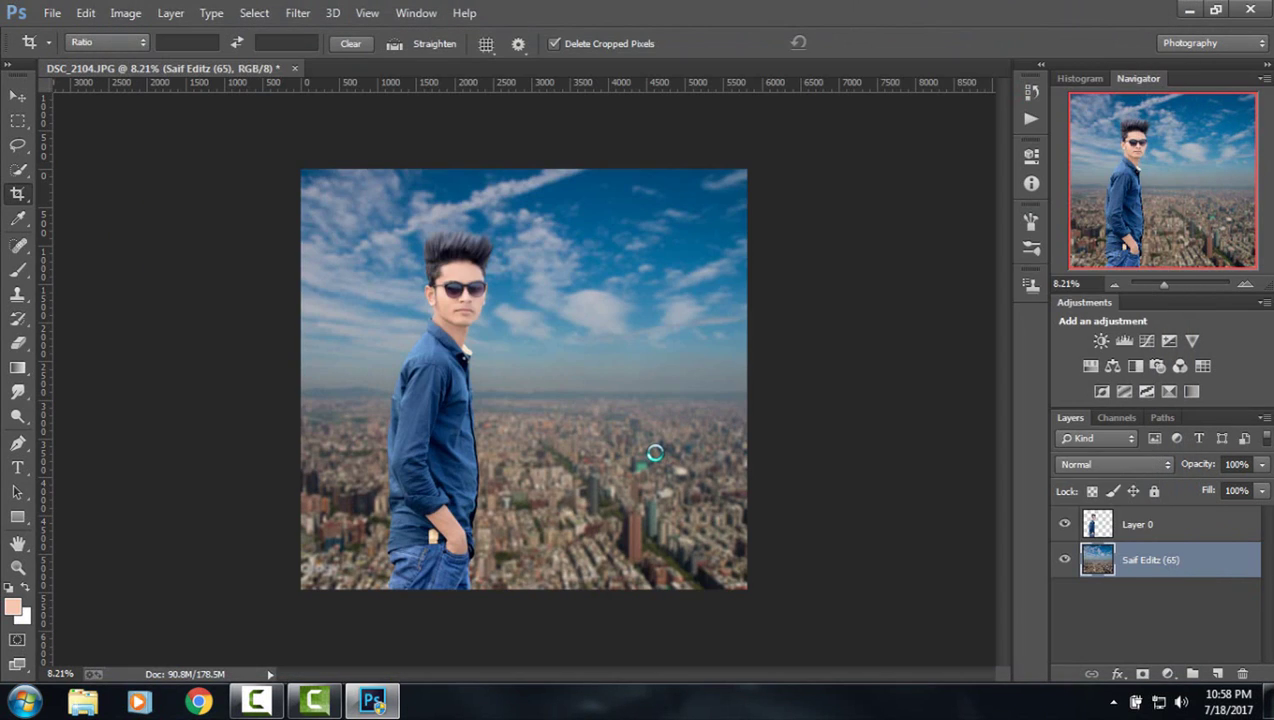
Merge Layer 0 down into Saif Editz (65) and zoom in on the man's face.
click(1191, 534)
right_click(1191, 534)
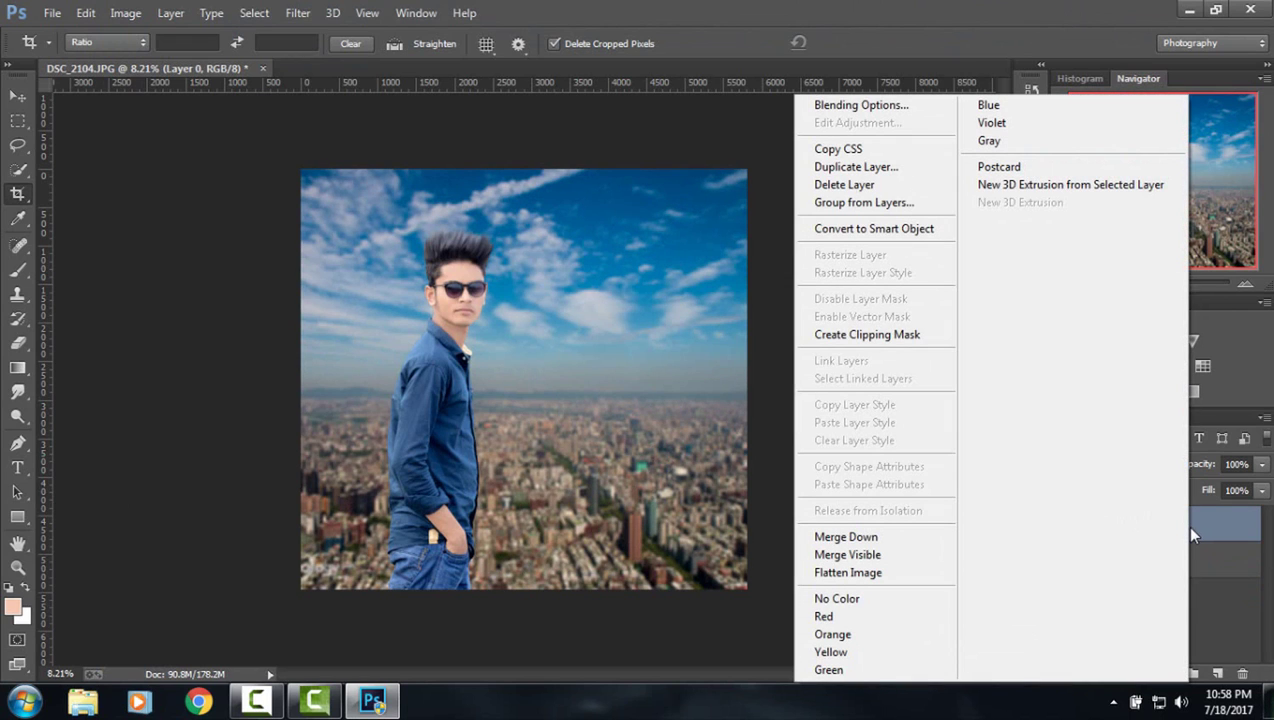
click(904, 537)
drag(1168, 288, 1173, 285)
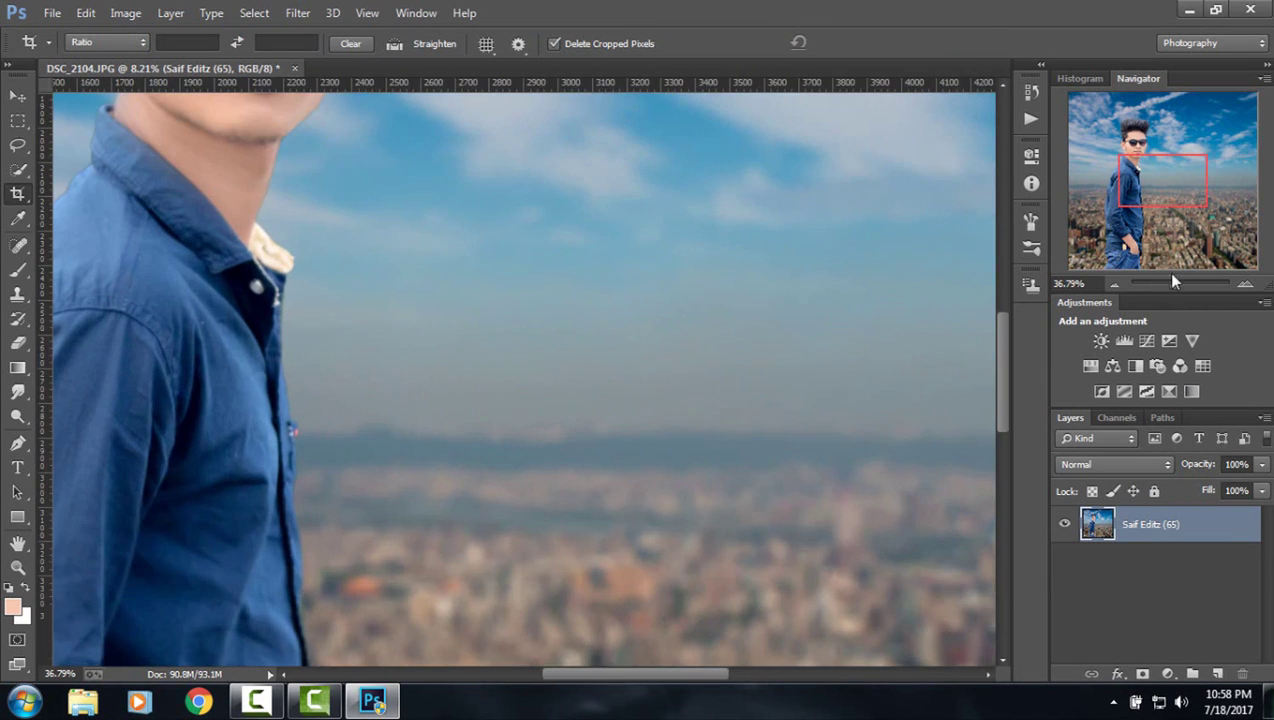
drag(1154, 210, 1128, 151)
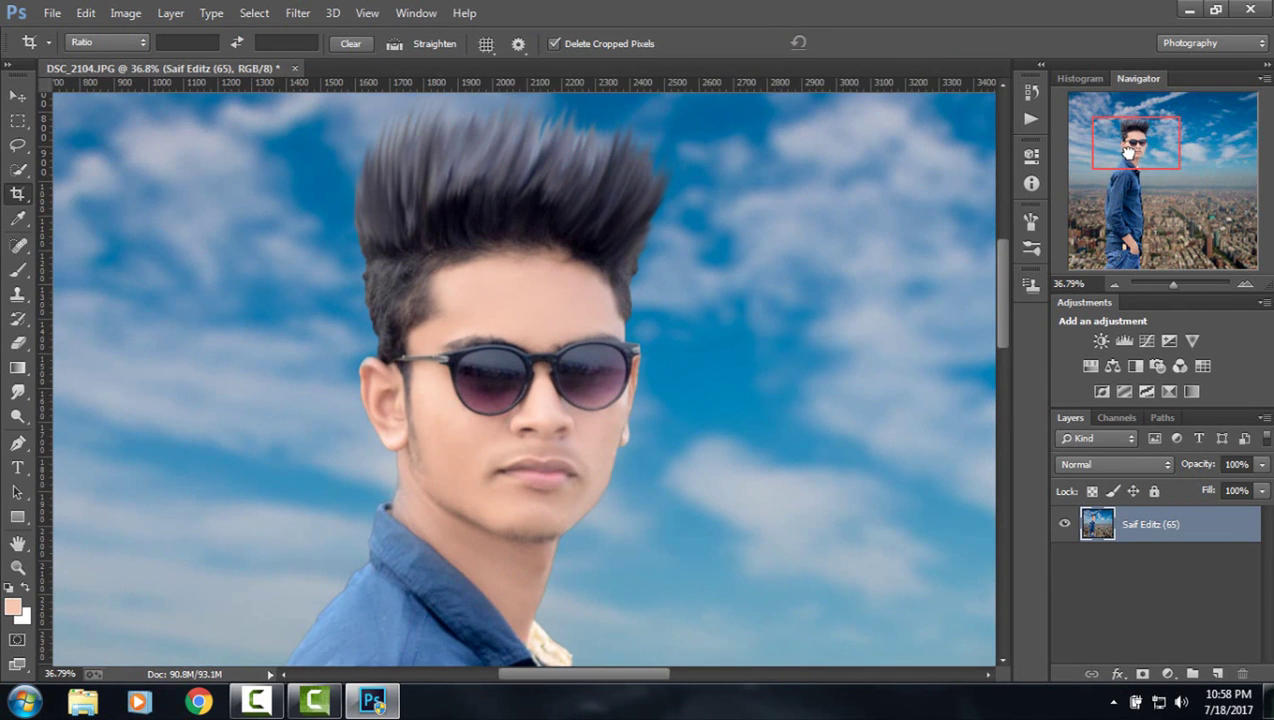
drag(1173, 284, 1181, 284)
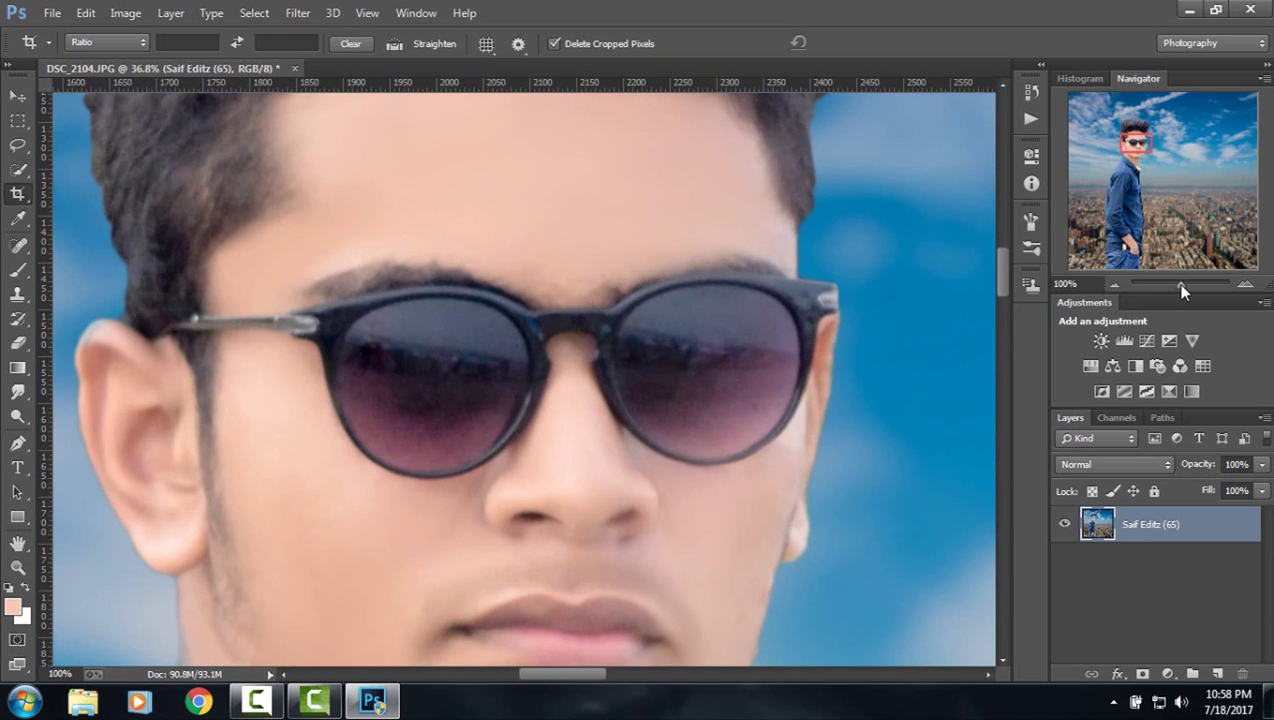
Set the foreground colour to a bright, fully saturated cyan.
click(18, 610)
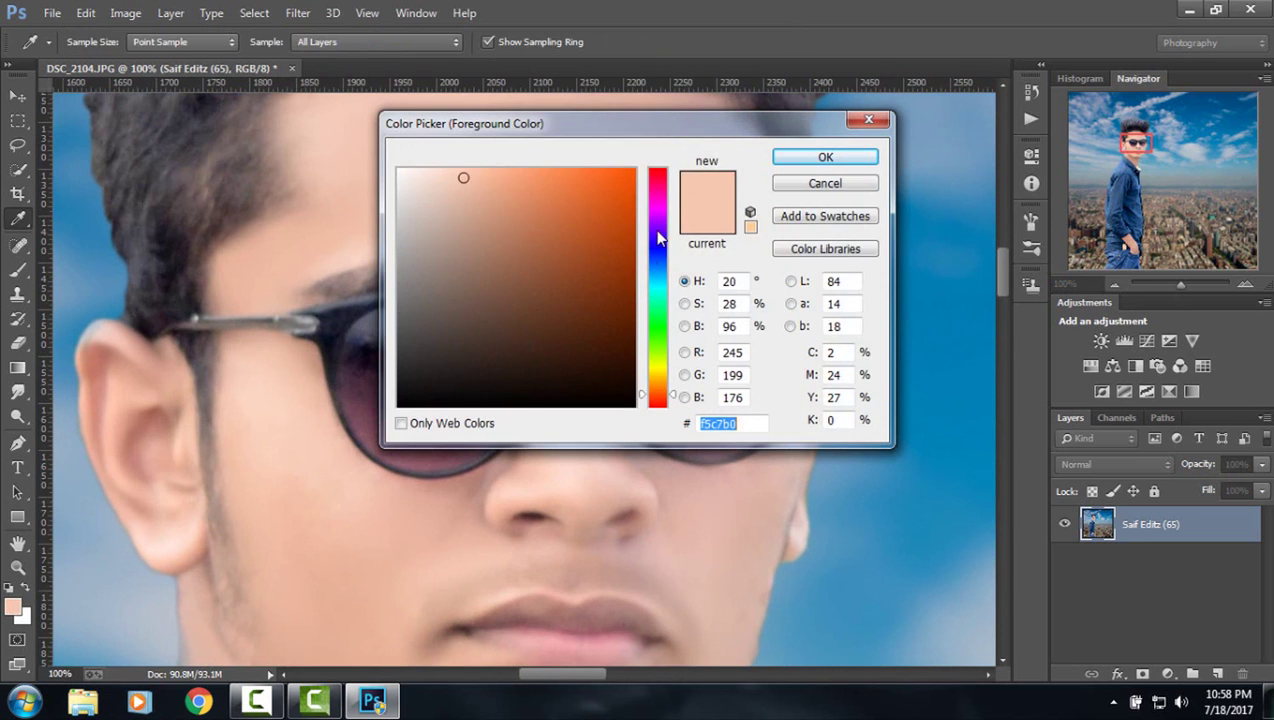
drag(657, 394, 657, 280)
click(606, 206)
drag(644, 177, 640, 175)
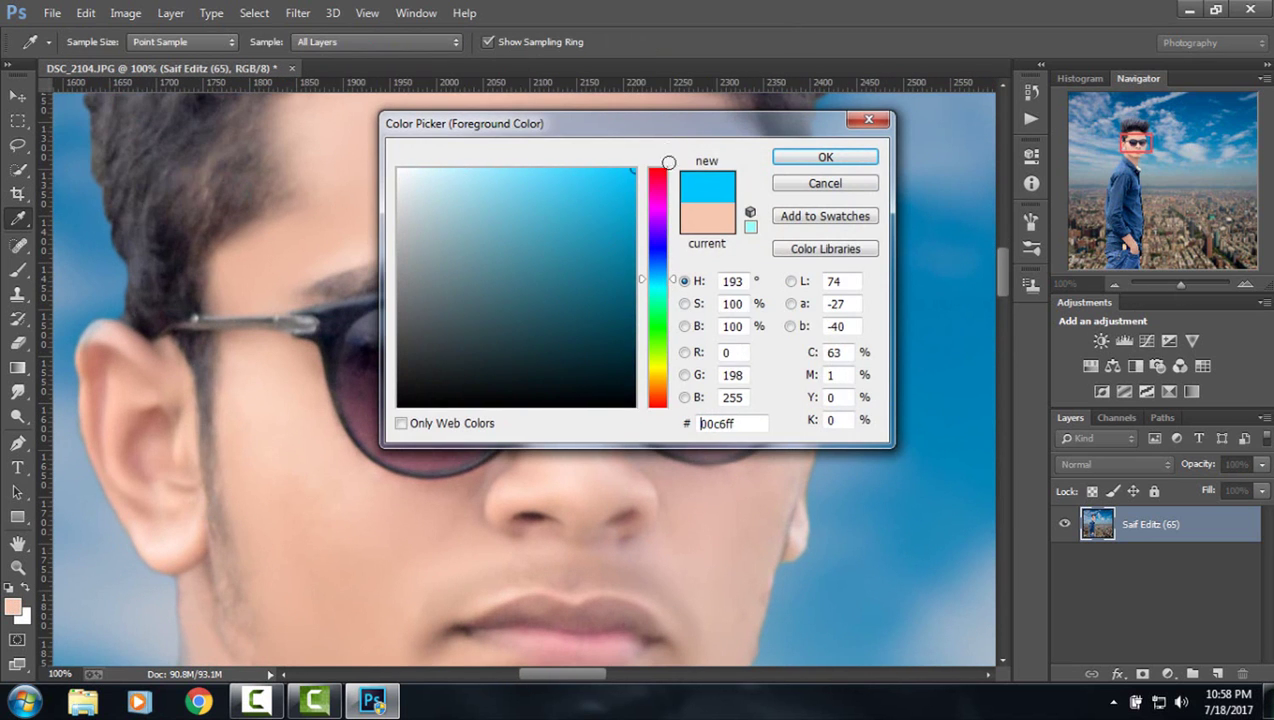
drag(641, 279, 665, 132)
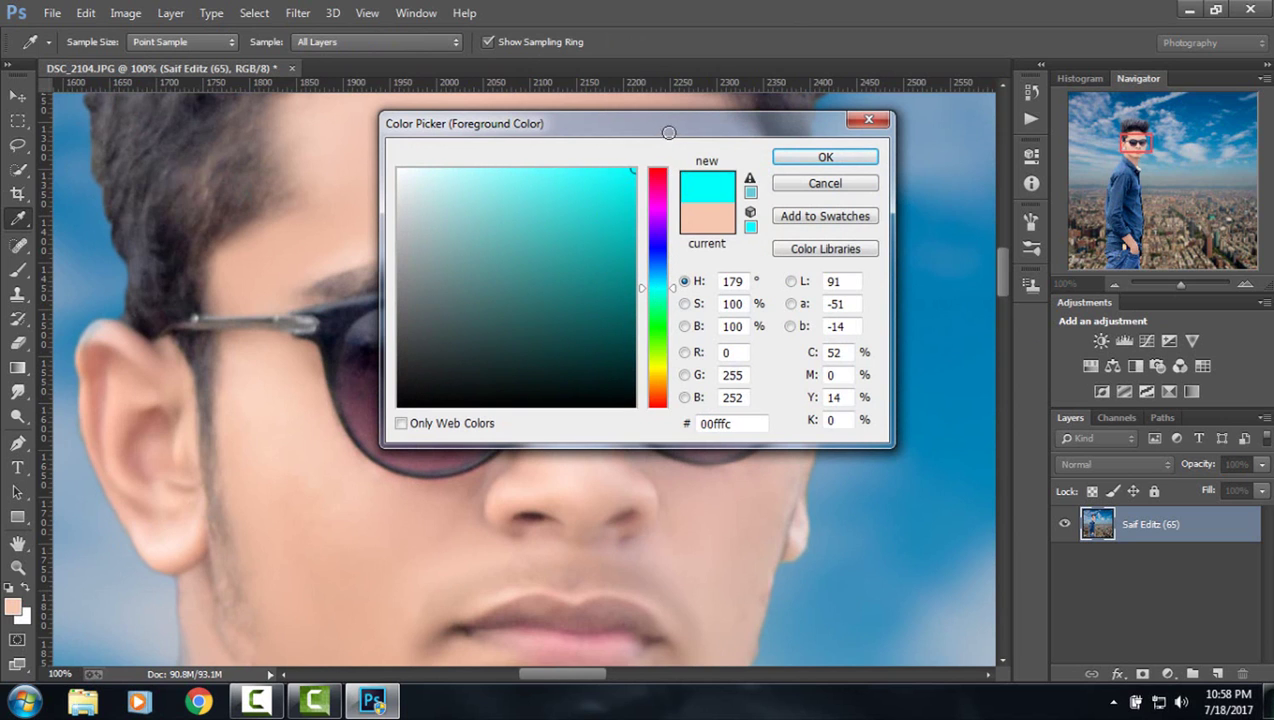
click(822, 158)
Paint both sunglass lenses solid cyan with a full-flow brush, then zoom out to the full image.
key(c)
click(15, 270)
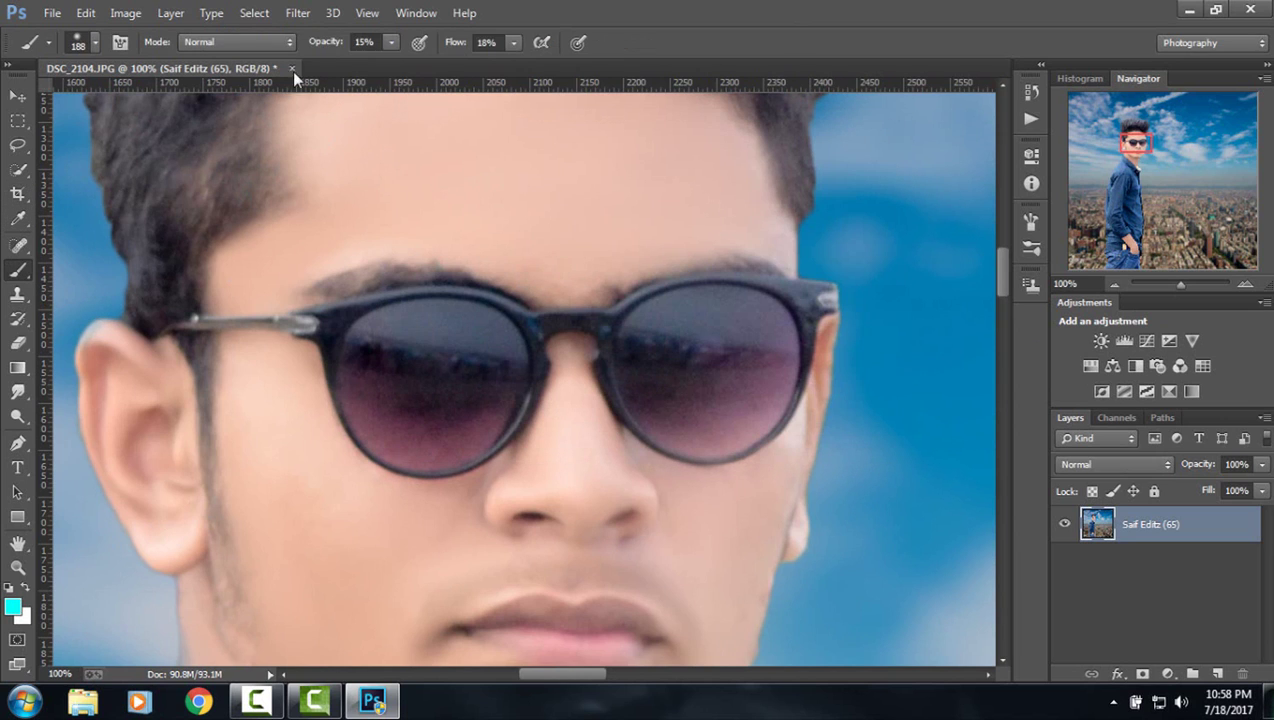
click(392, 43)
drag(516, 42, 653, 88)
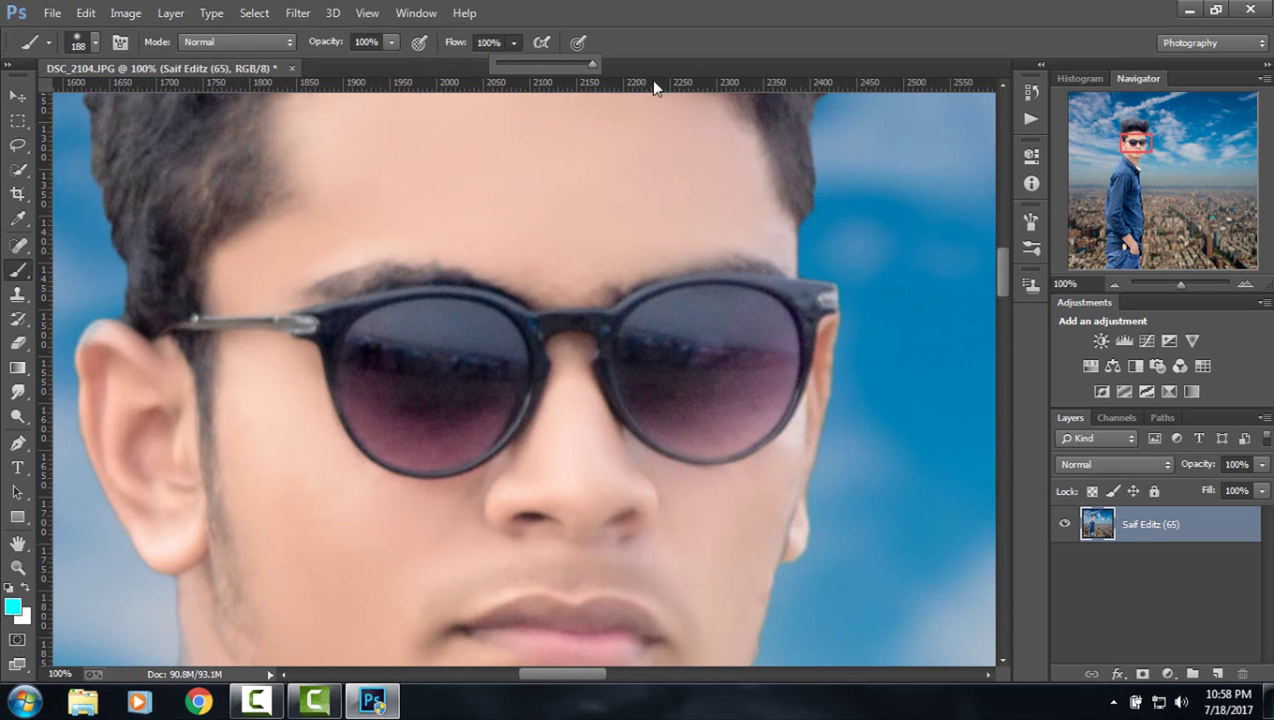
click(97, 42)
mouse_move(389, 340)
mouse_down()
mouse_move(412, 355)
mouse_move(404, 330)
mouse_move(483, 333)
mouse_move(489, 361)
mouse_move(407, 390)
mouse_move(370, 362)
mouse_move(364, 378)
mouse_move(412, 437)
mouse_move(469, 427)
mouse_move(486, 387)
mouse_move(461, 415)
mouse_move(407, 422)
mouse_move(427, 427)
mouse_move(498, 364)
mouse_move(444, 360)
mouse_up()
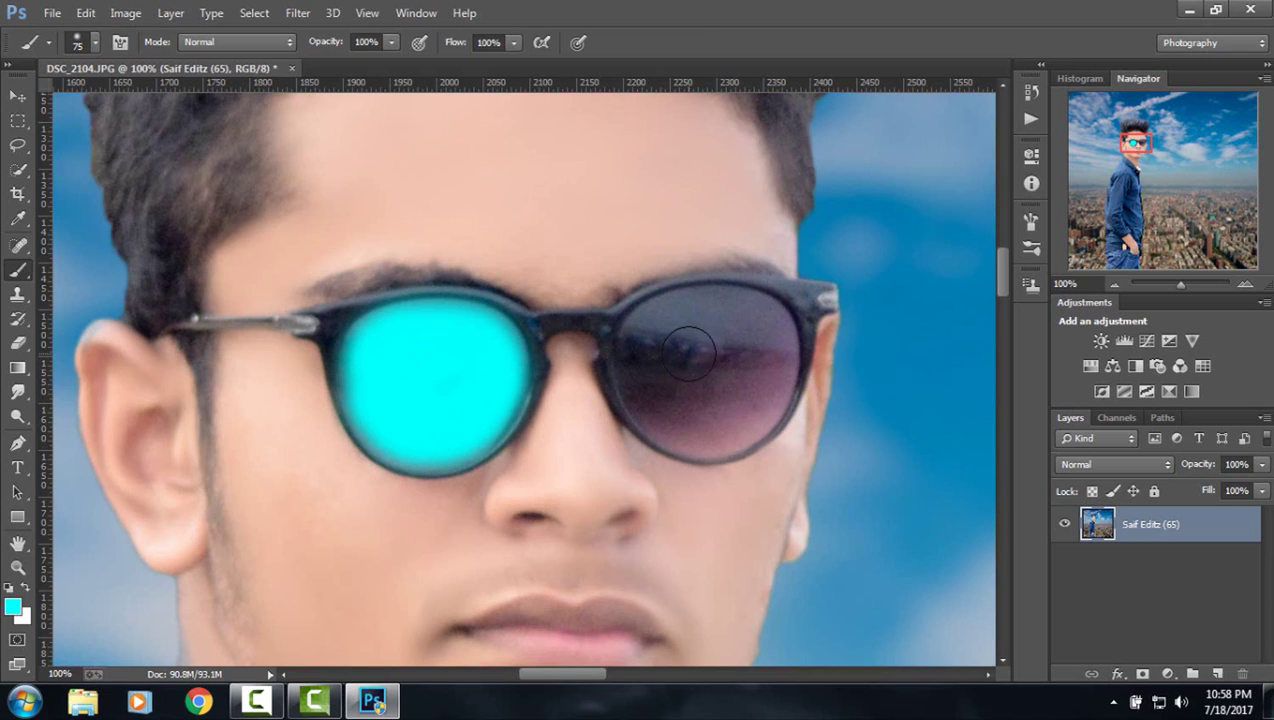
mouse_move(689, 352)
mouse_down()
mouse_move(663, 327)
mouse_move(702, 307)
mouse_move(763, 323)
mouse_move(756, 392)
mouse_move(643, 347)
mouse_move(671, 410)
mouse_move(712, 415)
mouse_move(705, 355)
mouse_move(739, 392)
mouse_move(711, 421)
mouse_move(683, 415)
mouse_up()
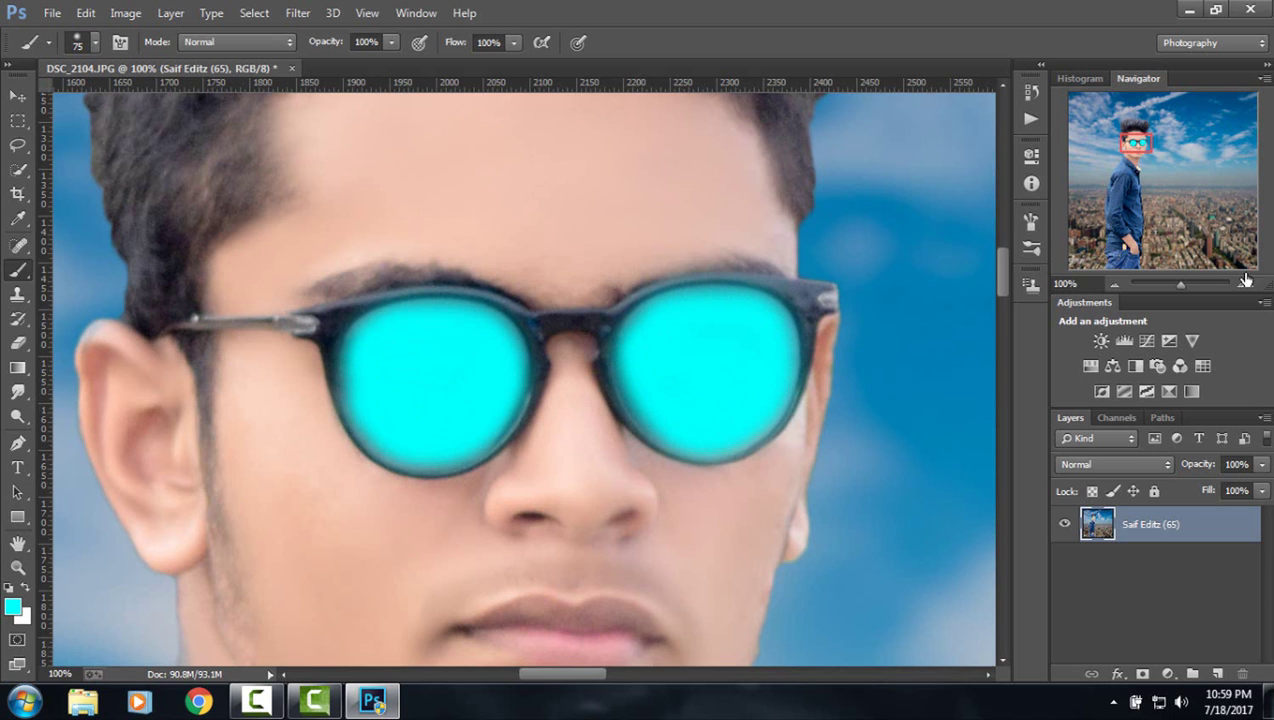
drag(1169, 288, 1167, 288)
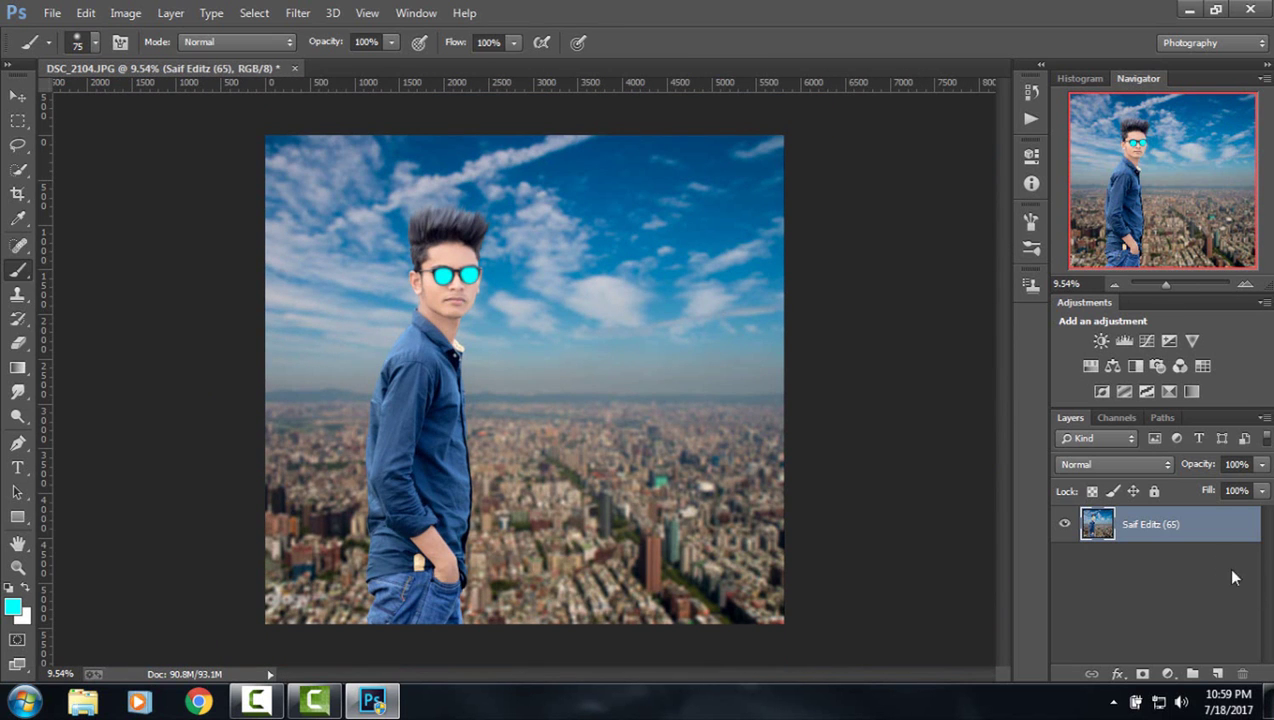
Apply a Camera Raw Filter to the merged image with Whites -3 and Vibrance +88.
click(297, 13)
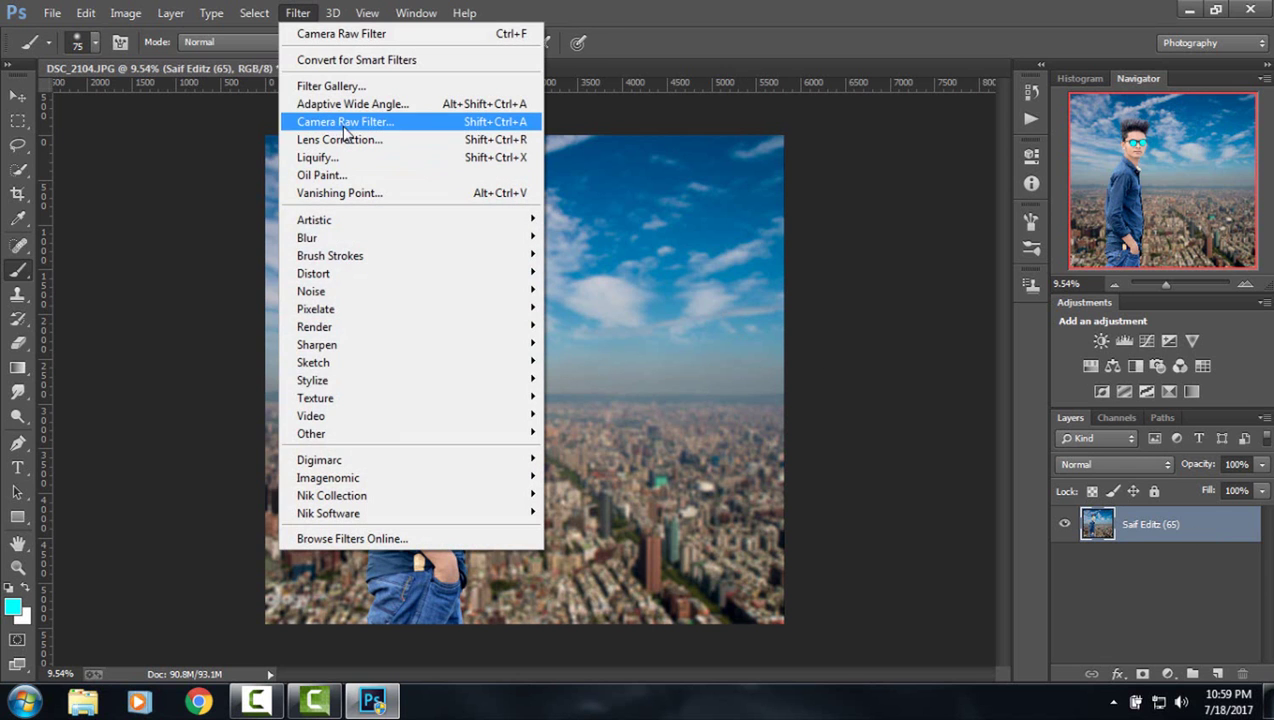
click(340, 121)
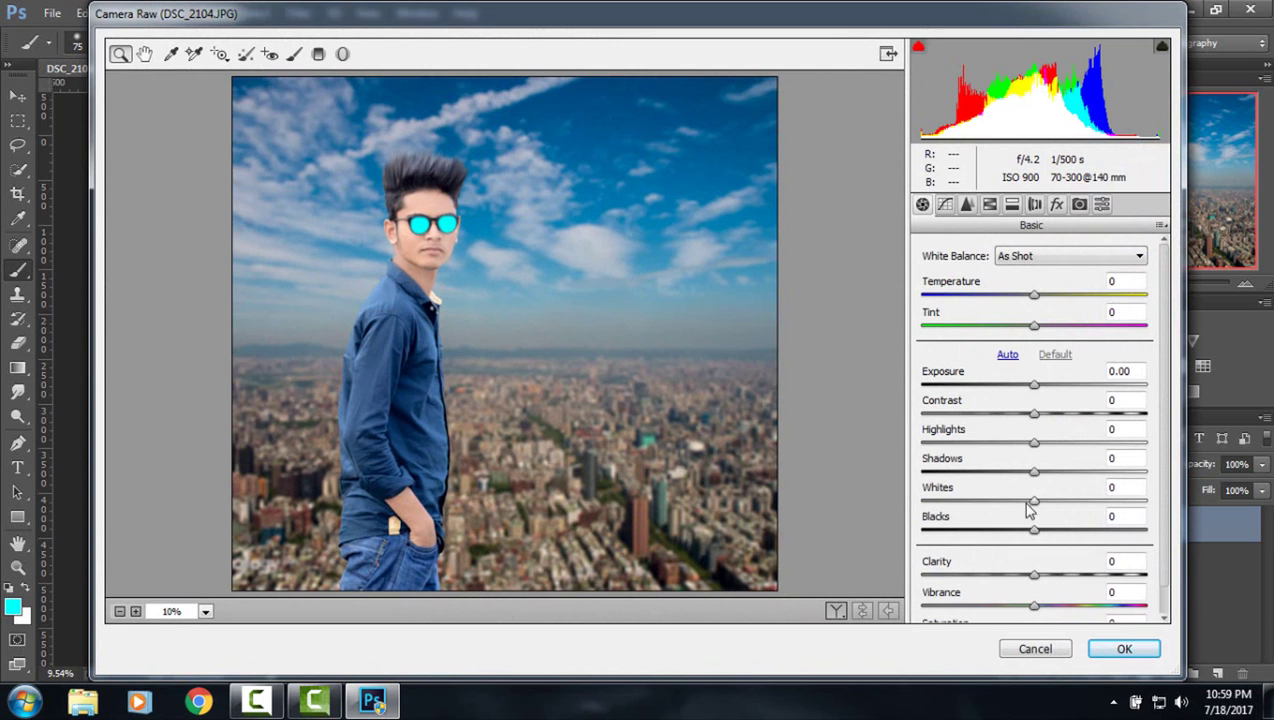
drag(1031, 502, 1029, 503)
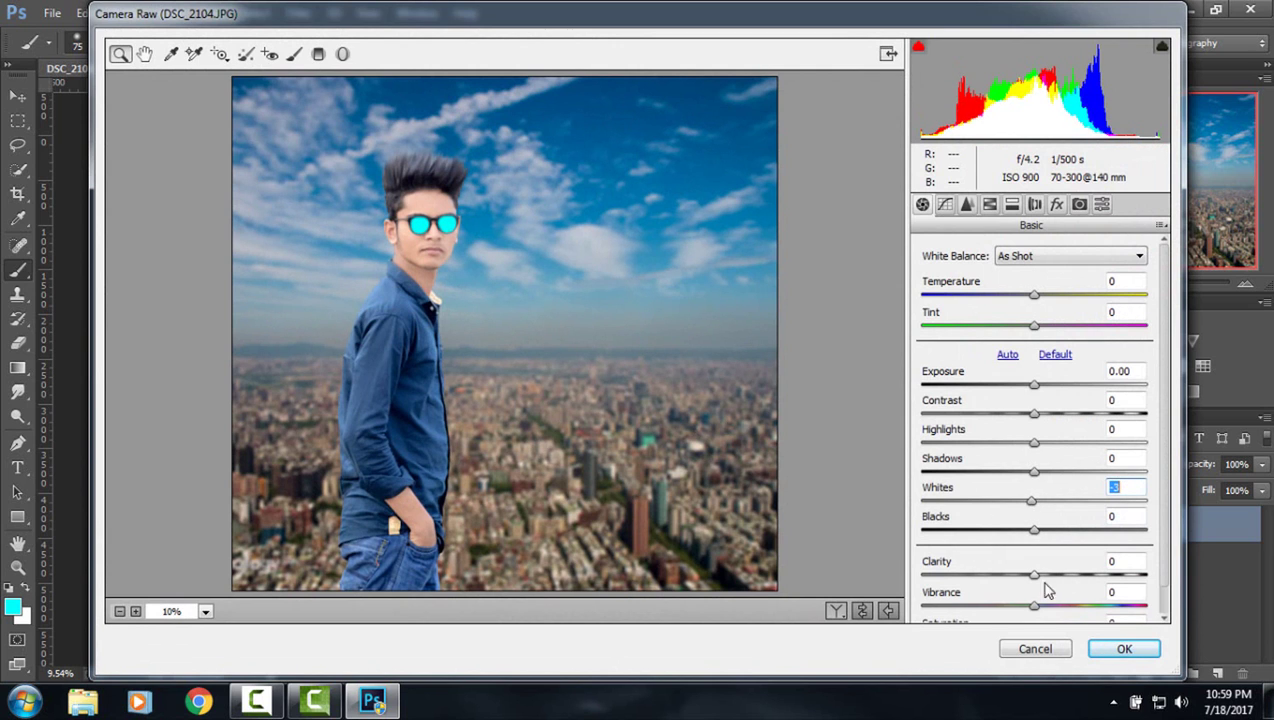
drag(1034, 605, 1174, 622)
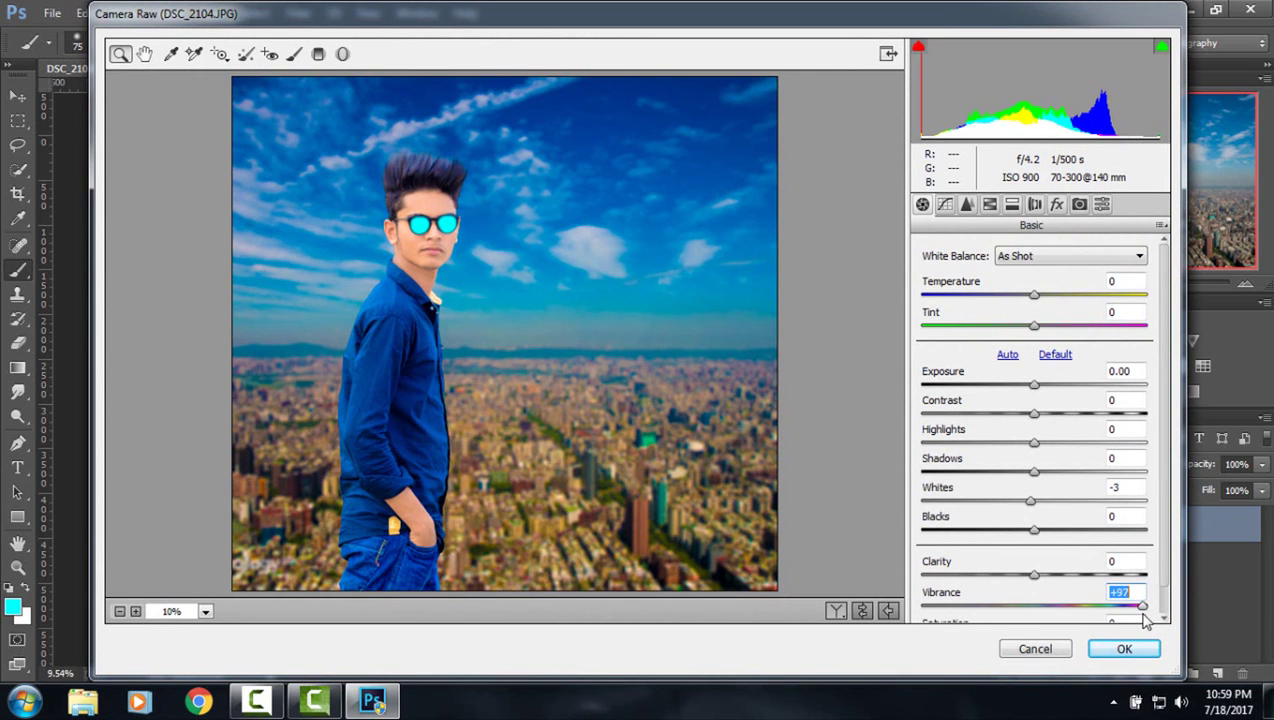
drag(1138, 622, 1134, 622)
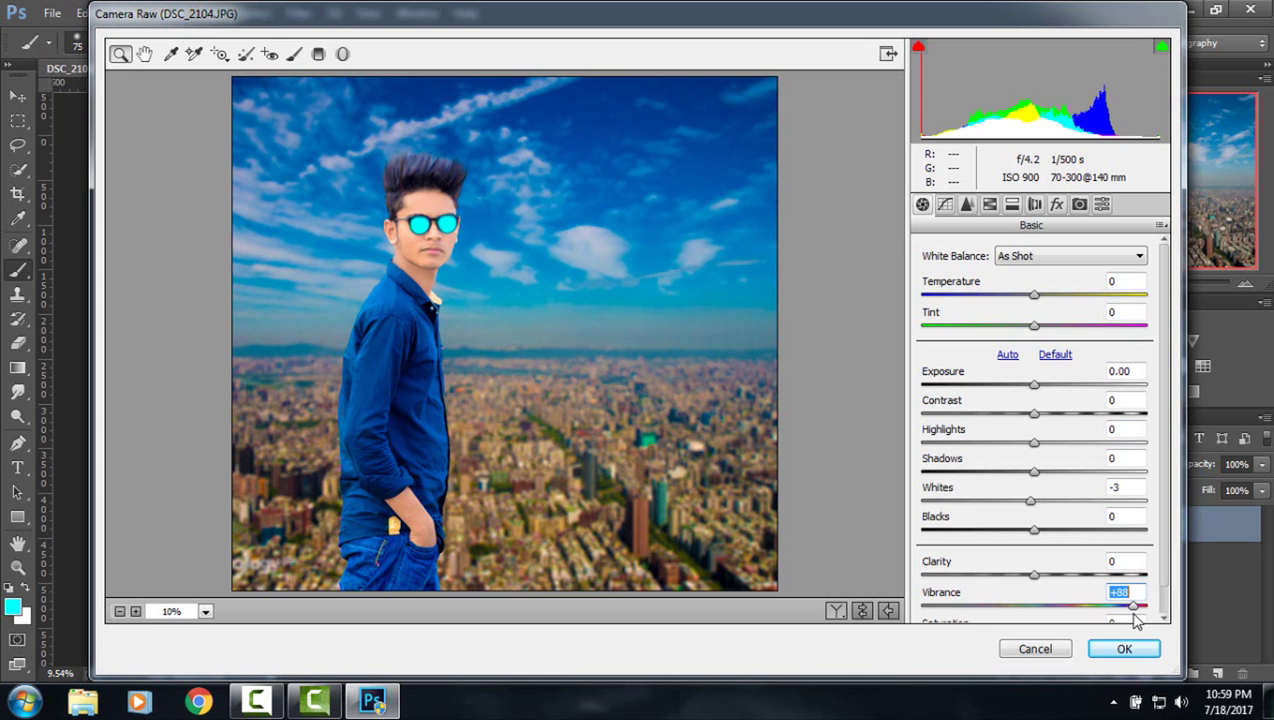
click(888, 611)
click(1124, 650)
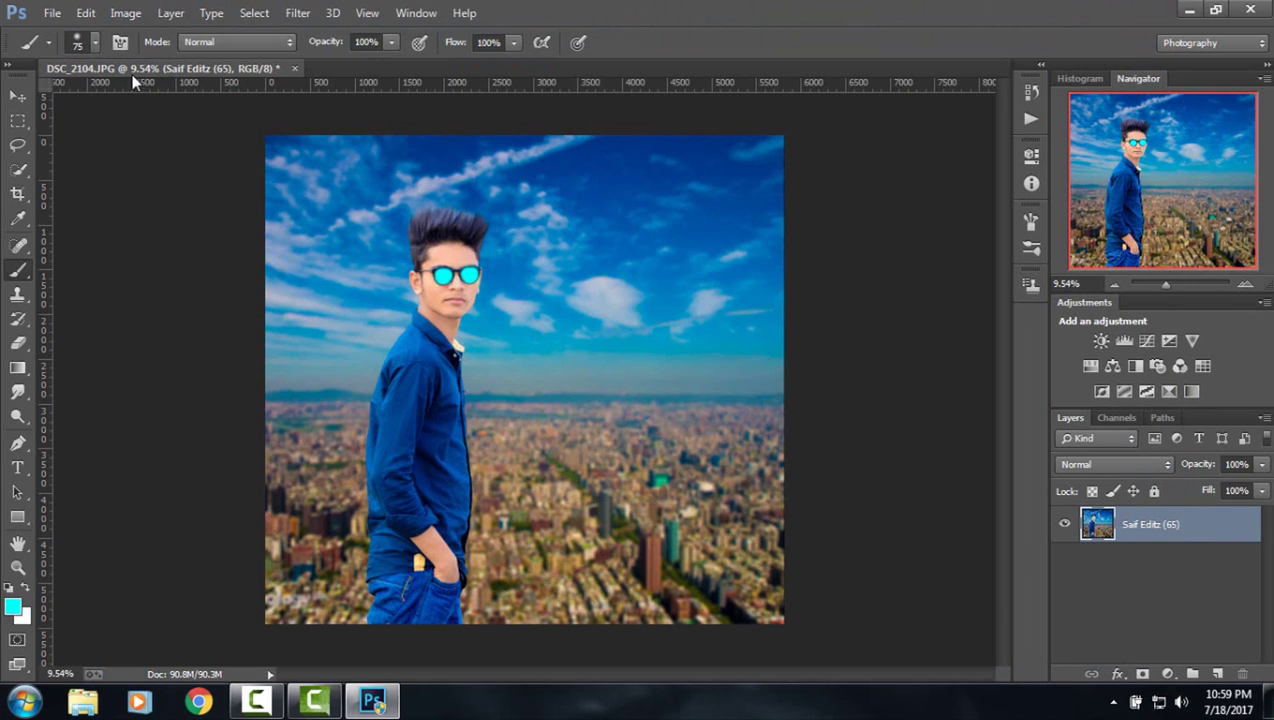
Zoom in on the face and lasso freehand around the man's head and collar.
drag(1172, 285, 1175, 285)
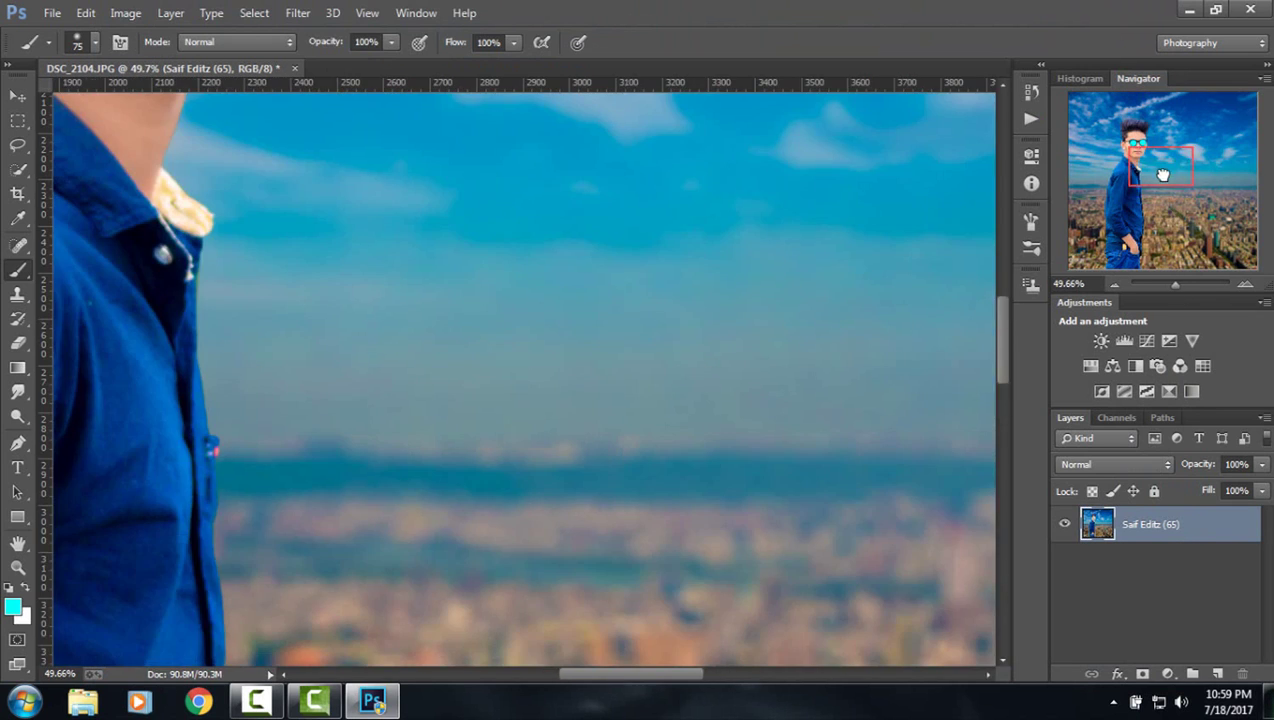
drag(1163, 181, 1143, 161)
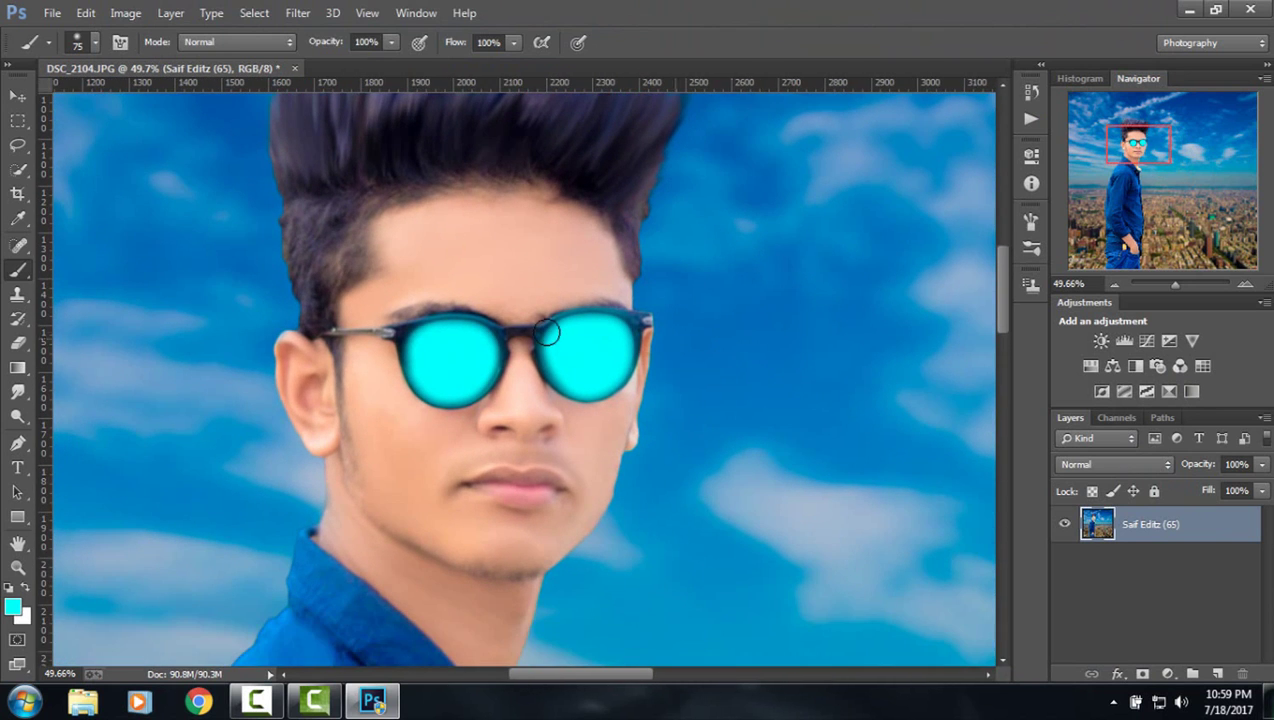
scroll(473, 318, up, 1)
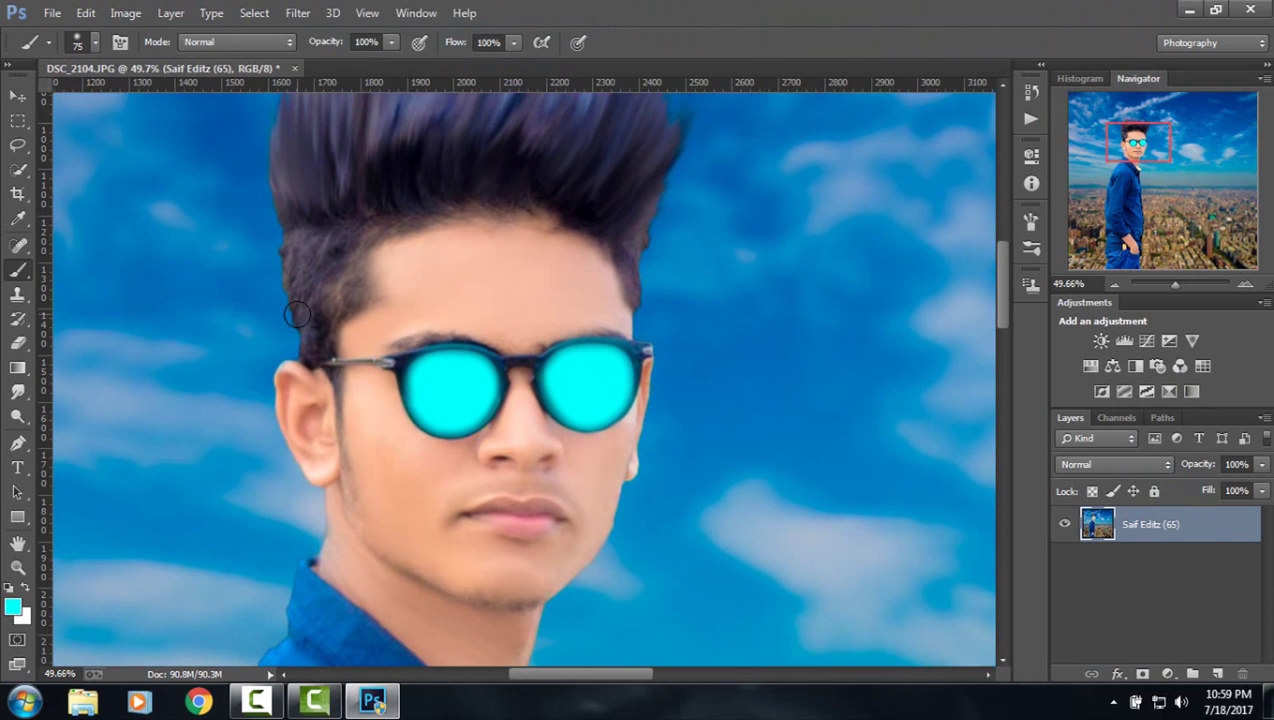
click(18, 150)
scroll(334, 180, down, 1)
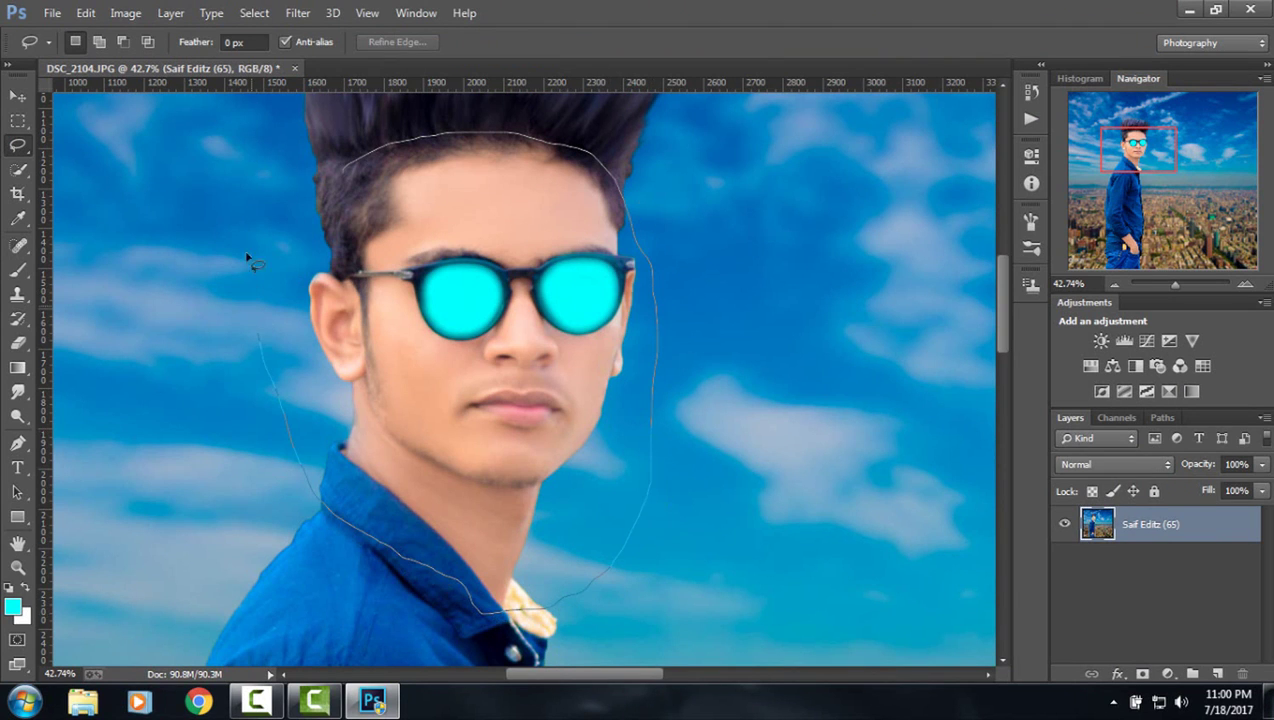
drag(350, 164, 352, 162)
Refine the selection edge with radius 78 and feather 1.9, adding smoothing and contrast.
click(397, 42)
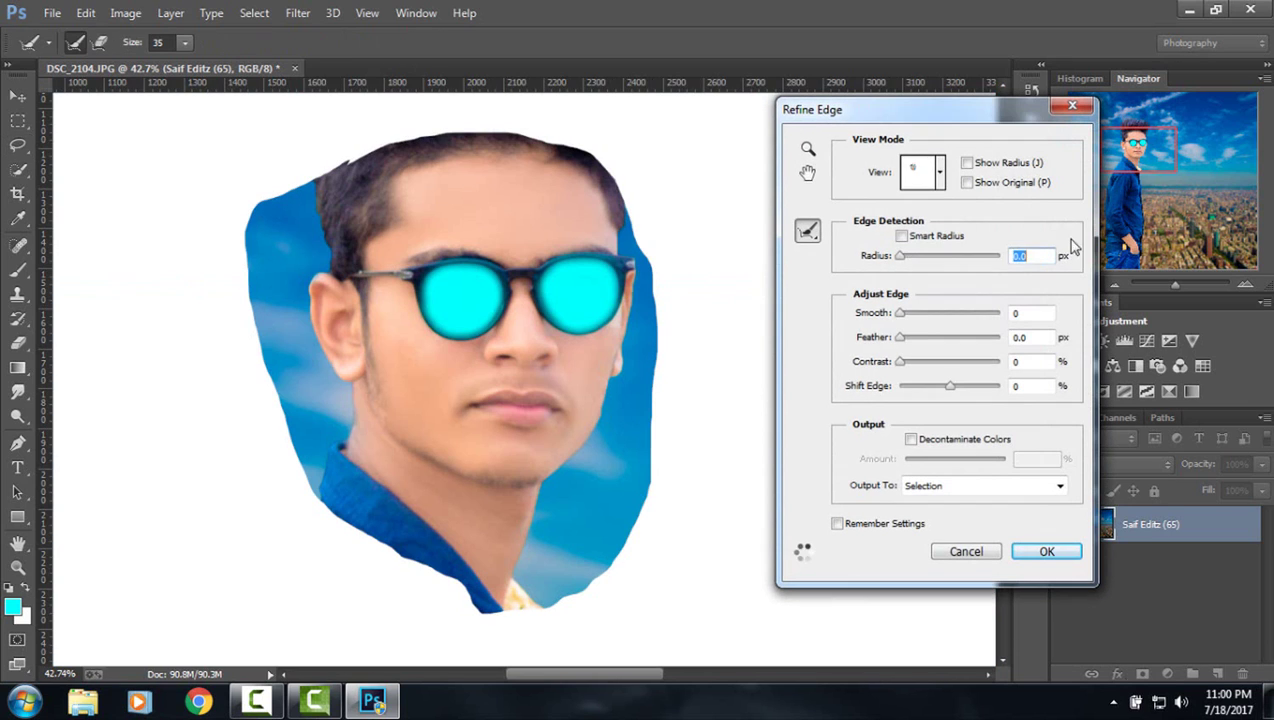
drag(903, 316, 912, 361)
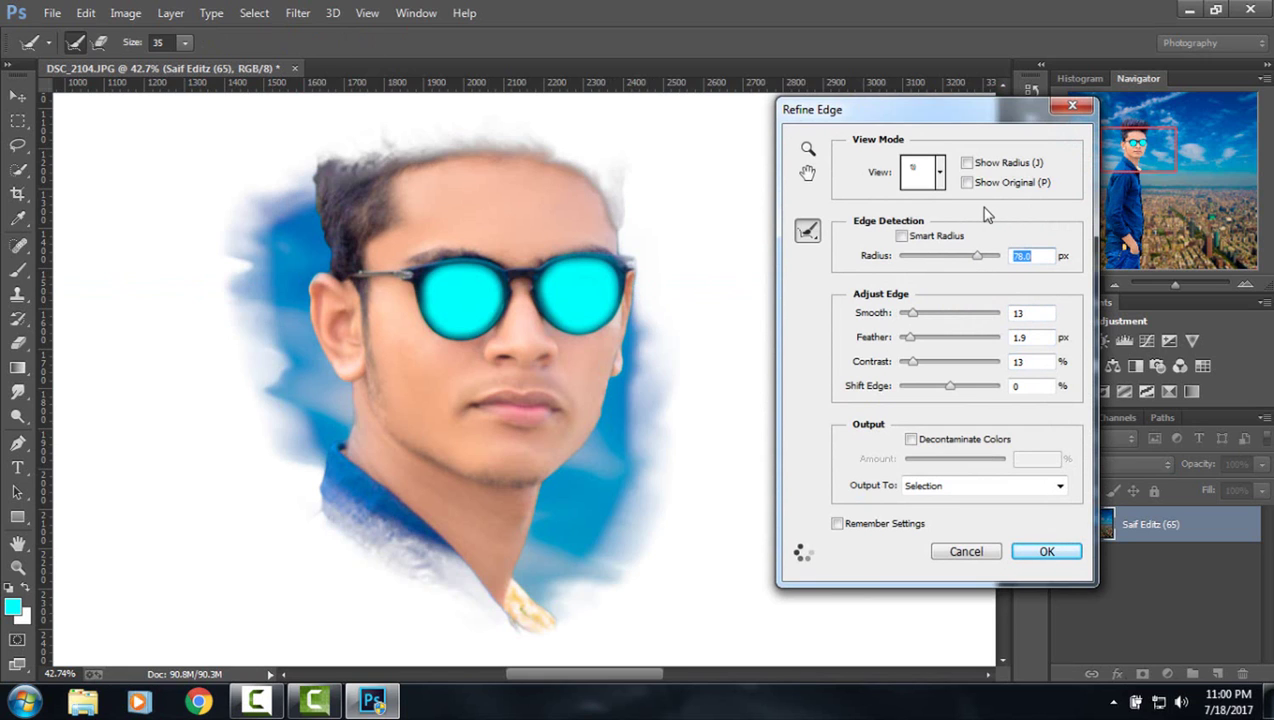
click(1047, 552)
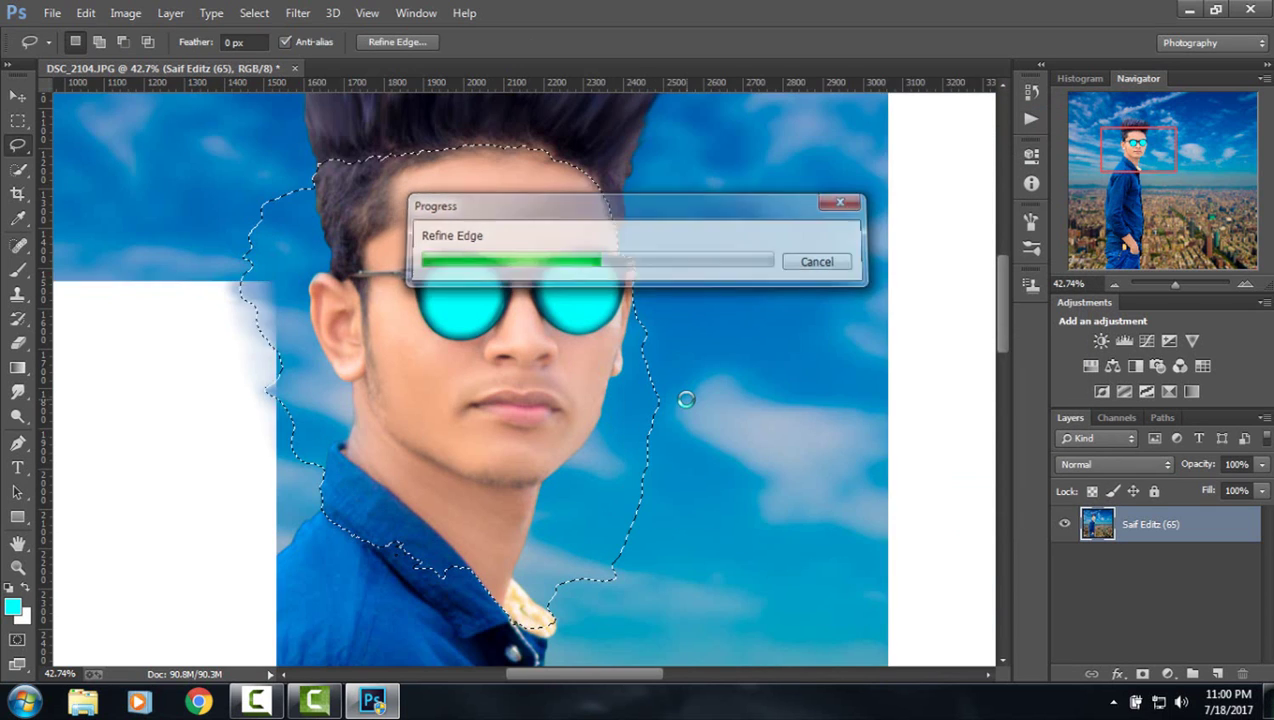
Lower the head selection's Vibrance to -8 in Camera Raw, checking before and after.
click(297, 12)
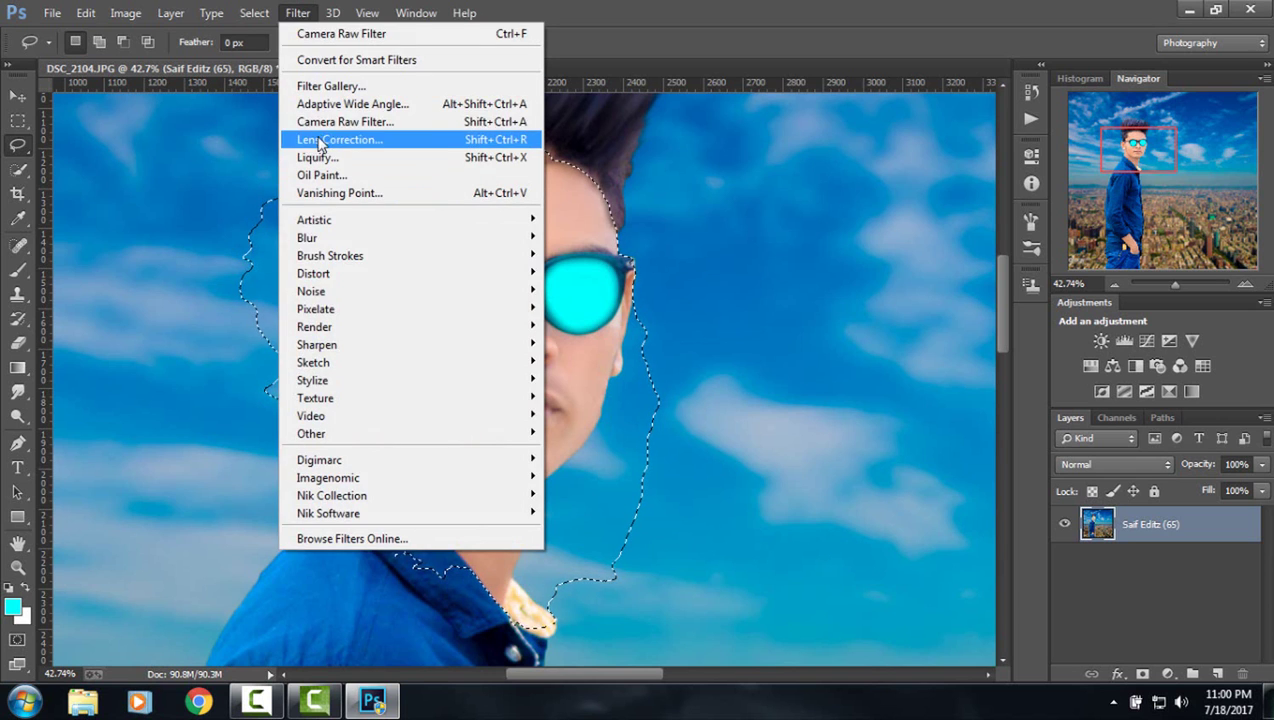
click(318, 124)
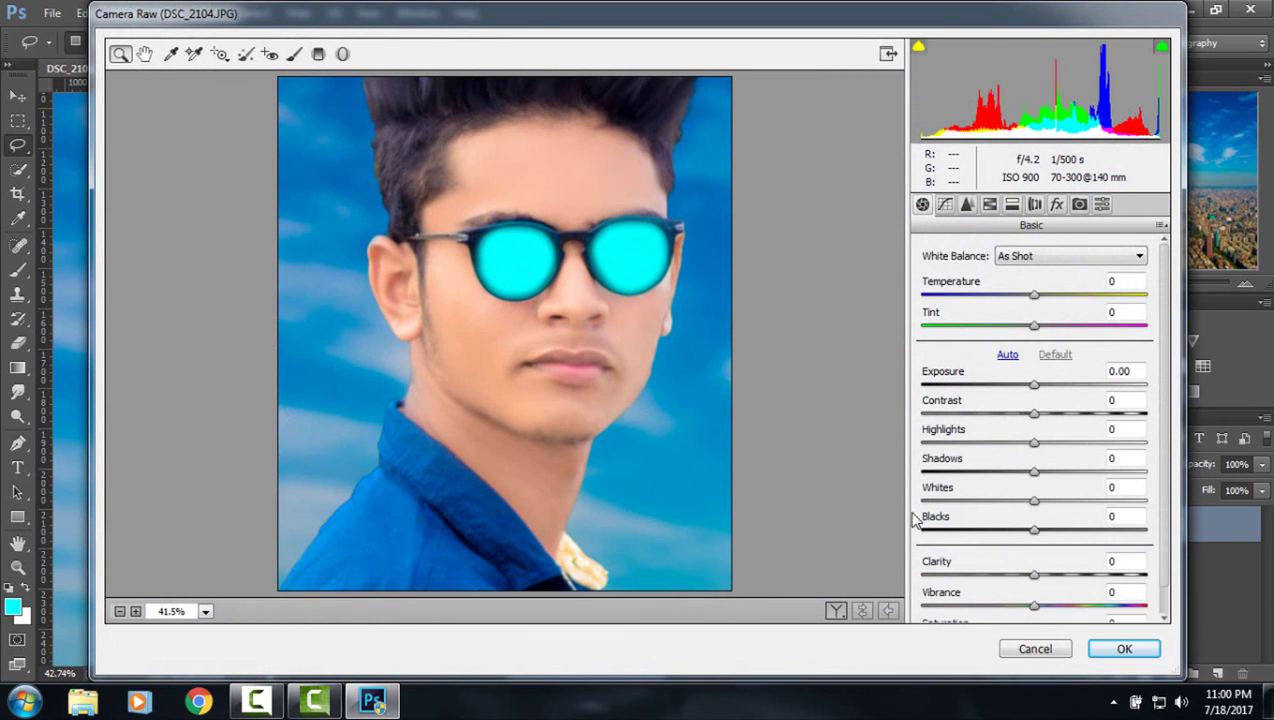
drag(1036, 608, 1018, 608)
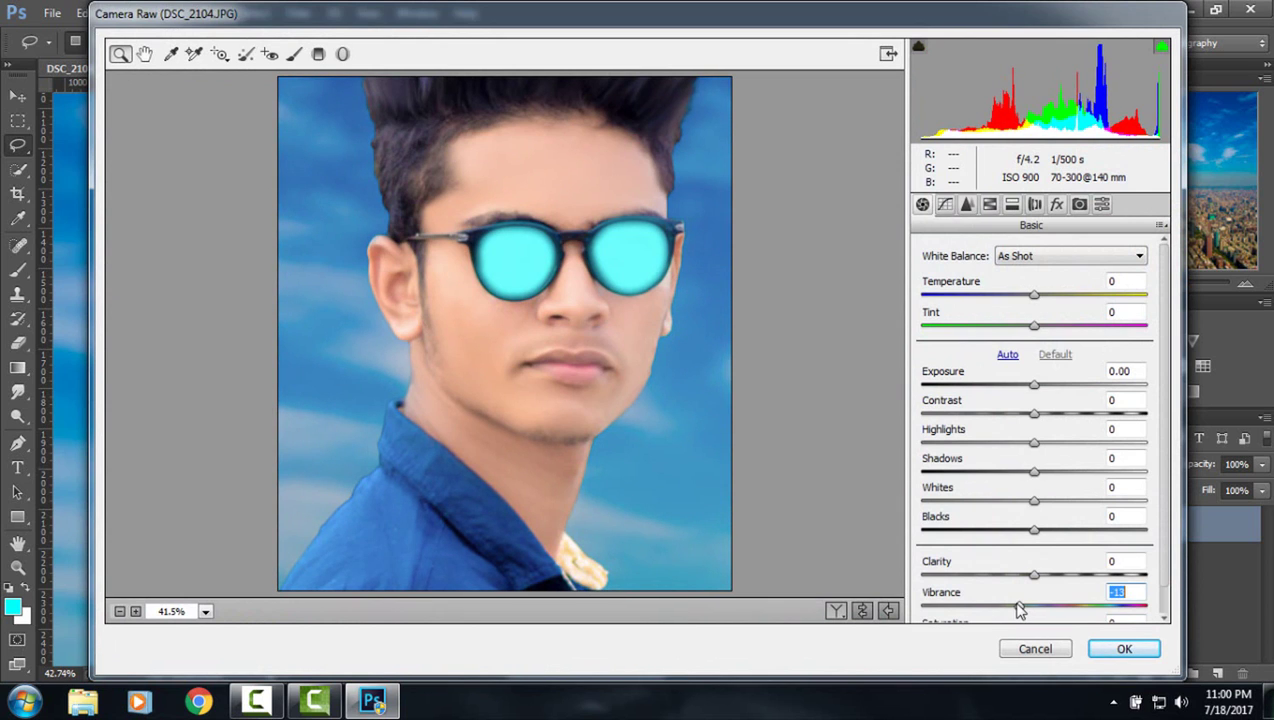
click(864, 612)
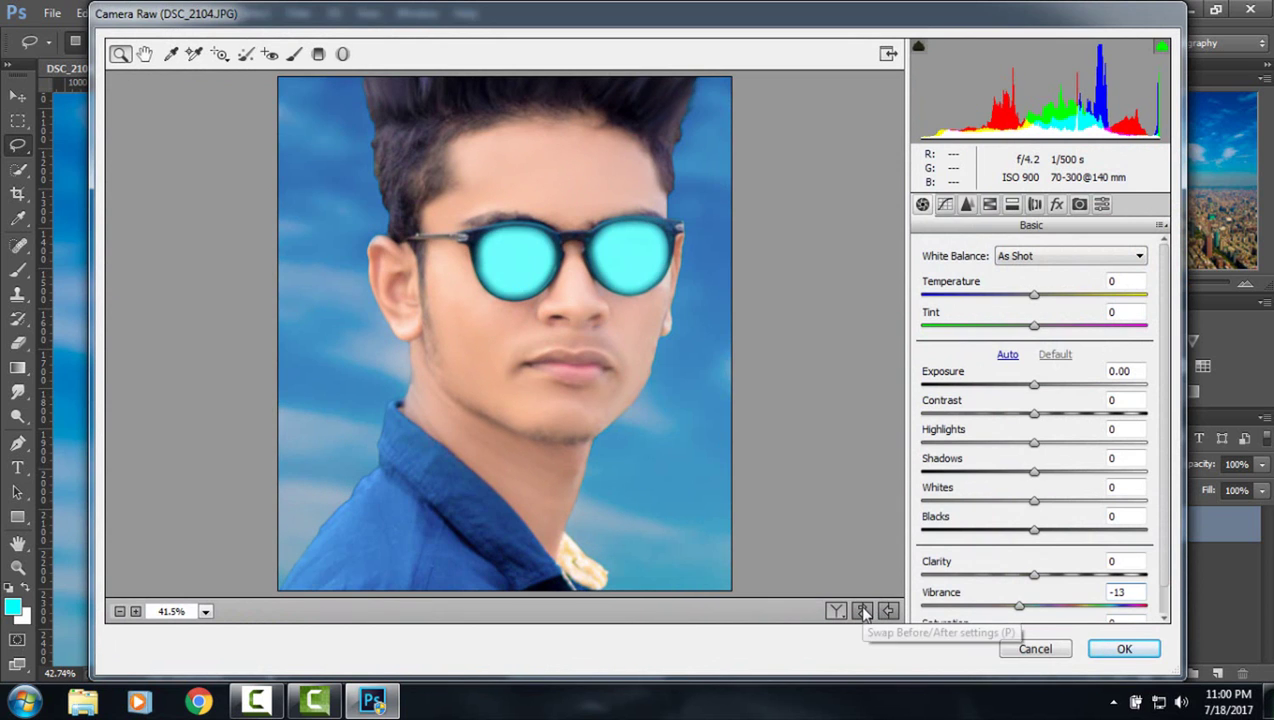
drag(1017, 608, 1023, 608)
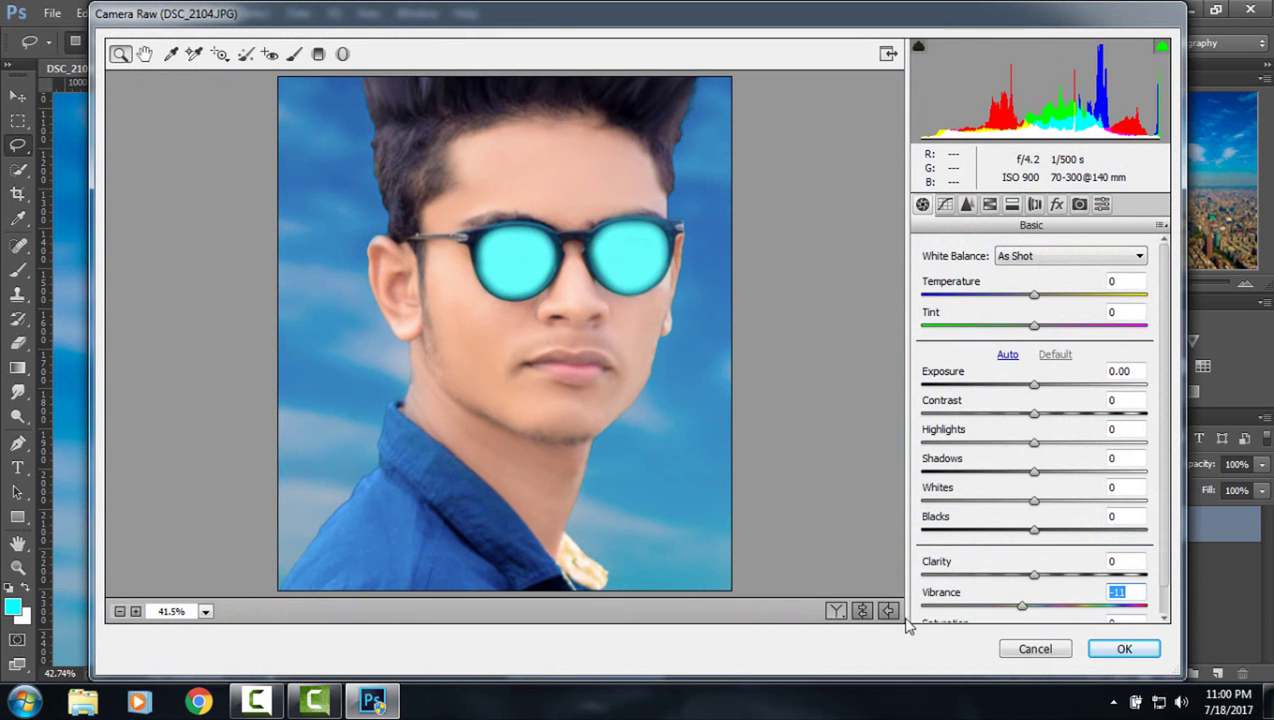
click(864, 612)
drag(1028, 615, 1031, 615)
click(861, 614)
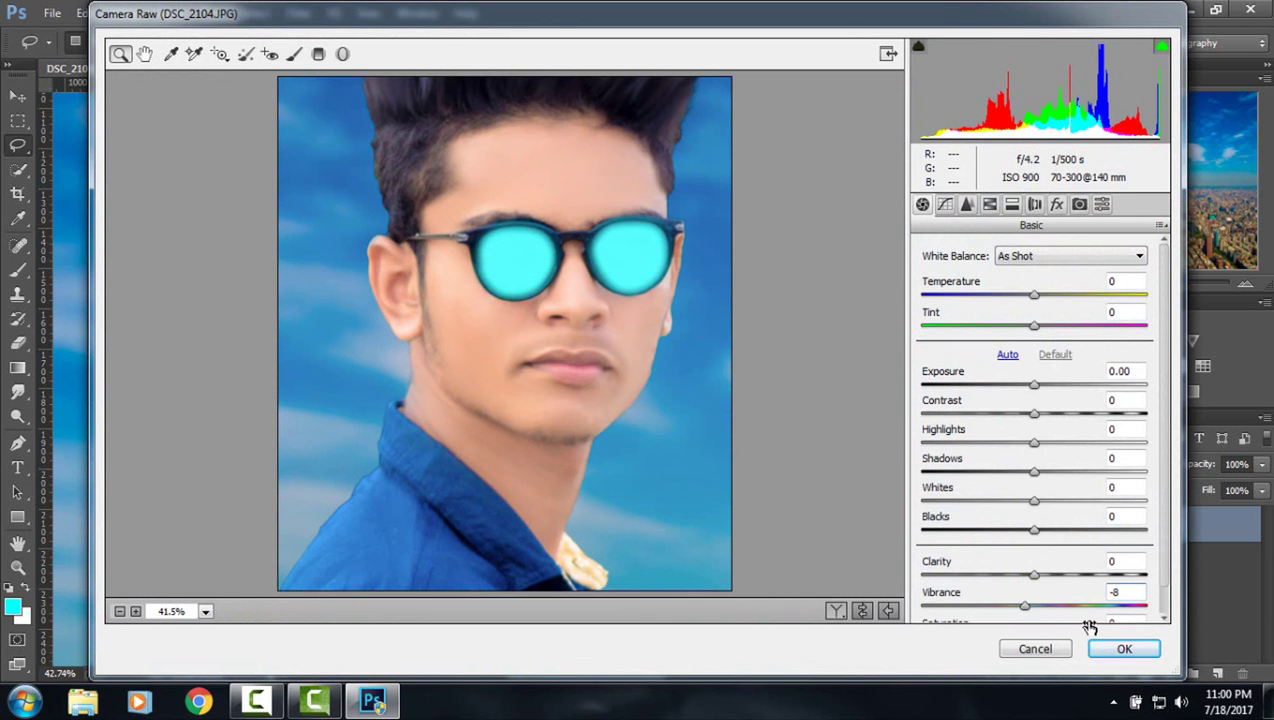
click(1123, 649)
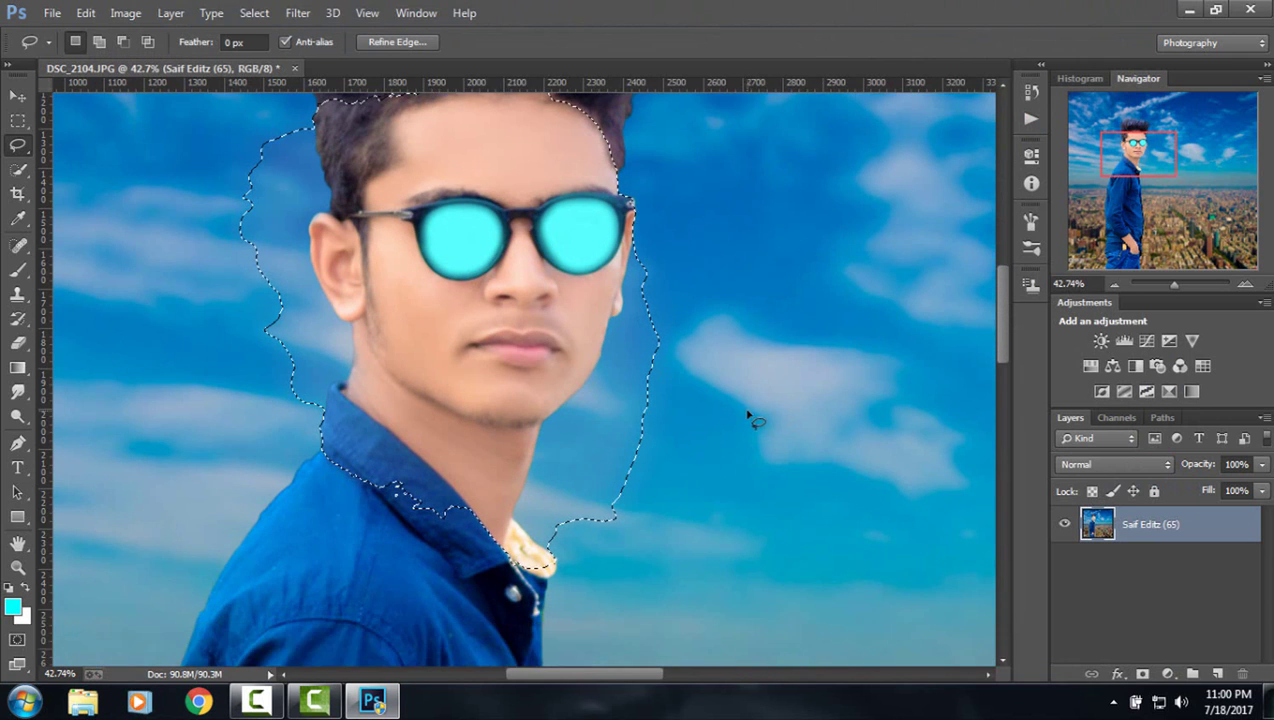
Subtract the head-and-neck area from the selection with a large Quick Selection brush.
click(1163, 285)
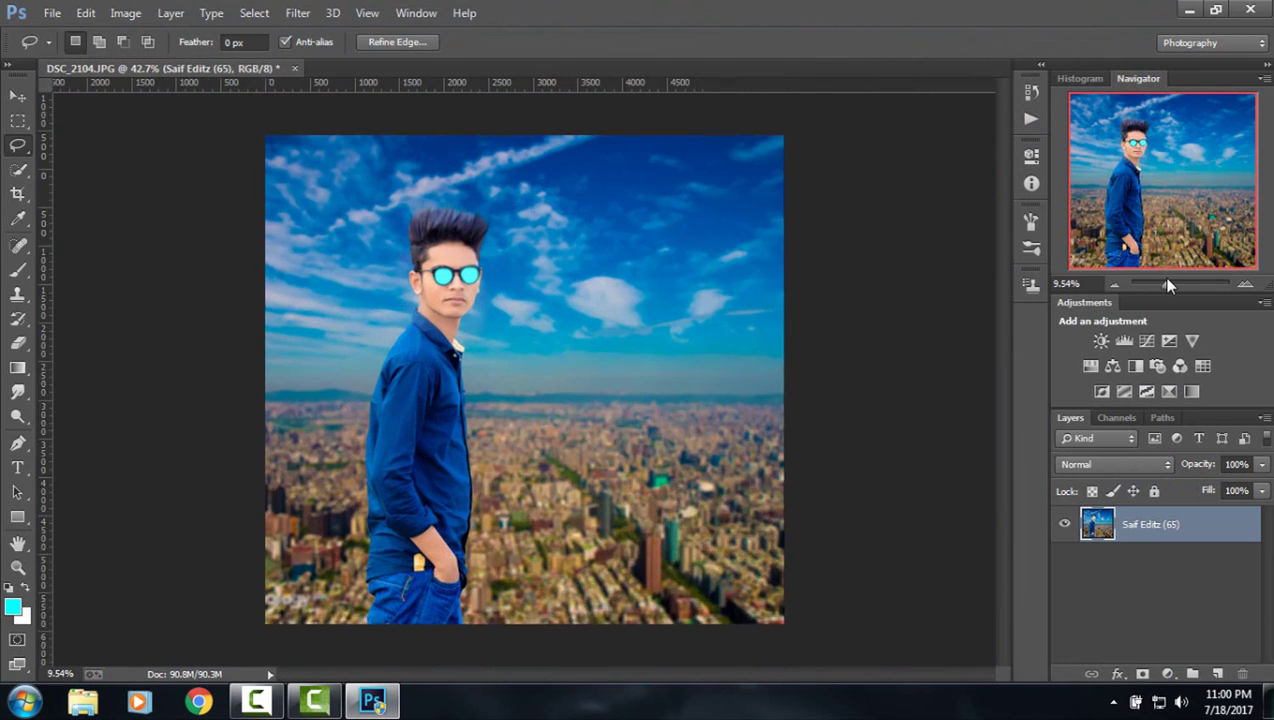
click(1168, 285)
click(18, 168)
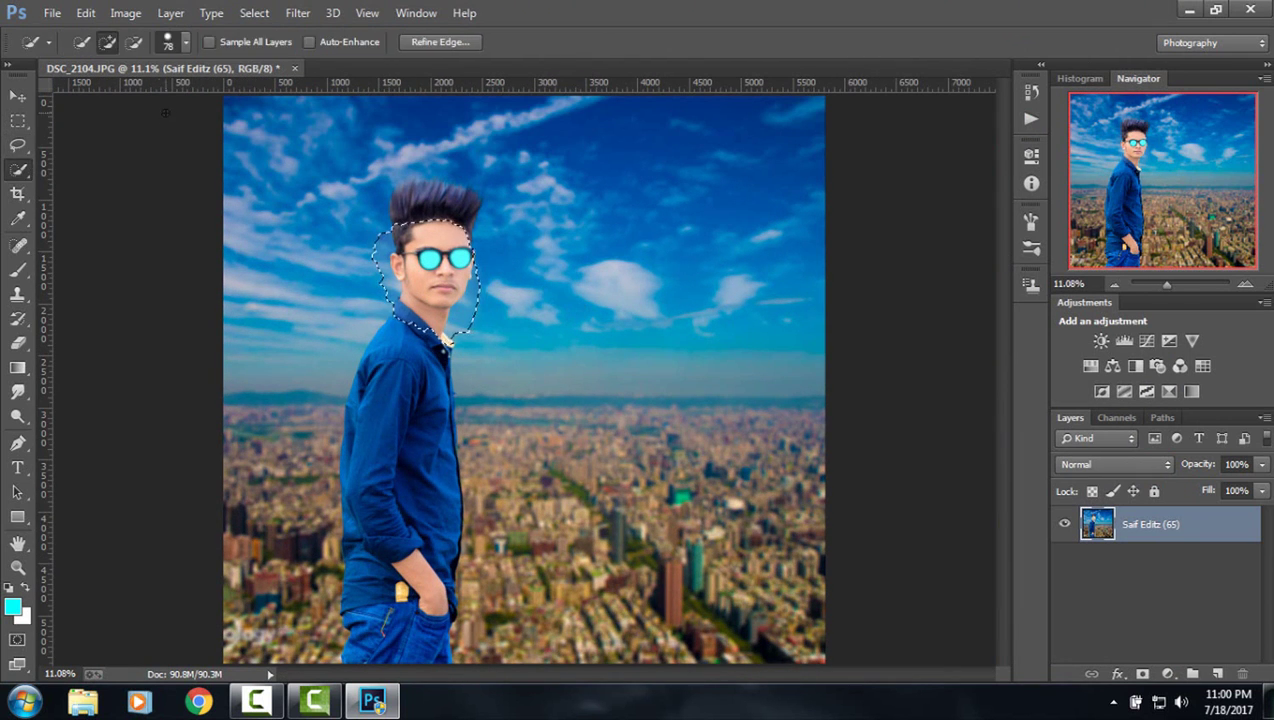
click(134, 43)
click(168, 42)
drag(184, 94, 230, 96)
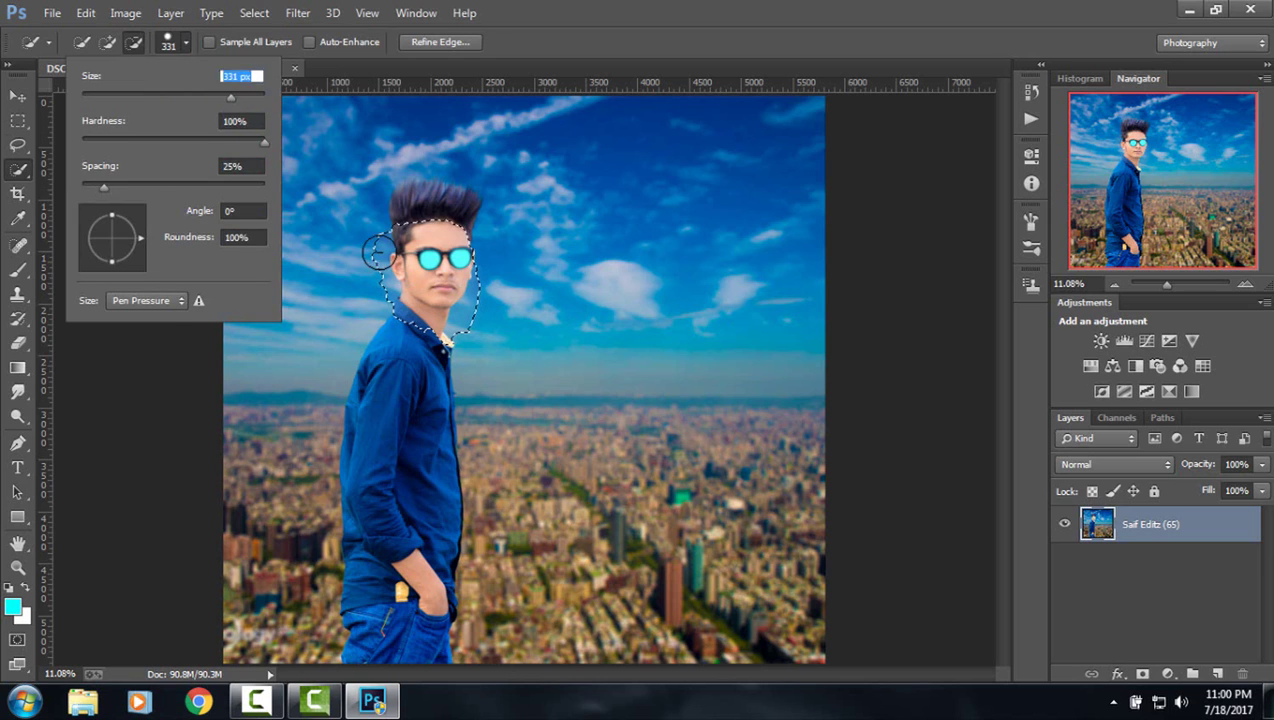
click(430, 236)
drag(428, 236, 468, 341)
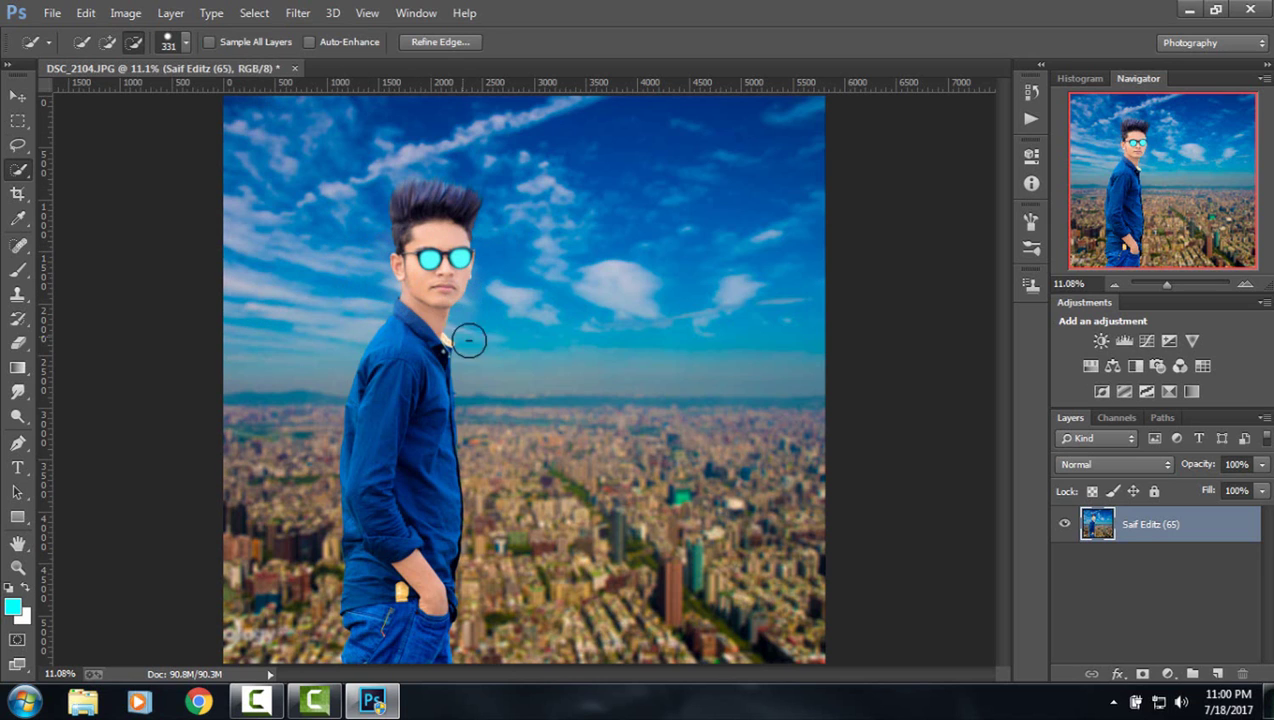
Pan and zoom out to show the whole picture.
click(18, 543)
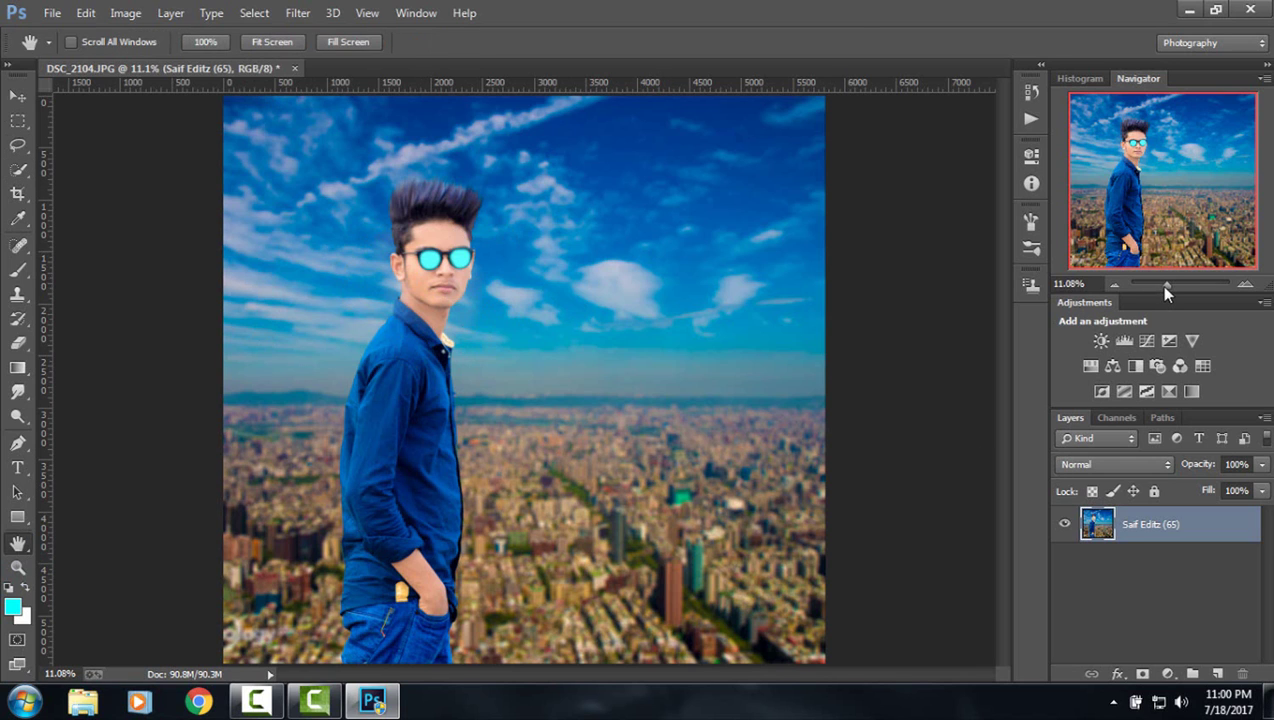
drag(1165, 285, 1166, 284)
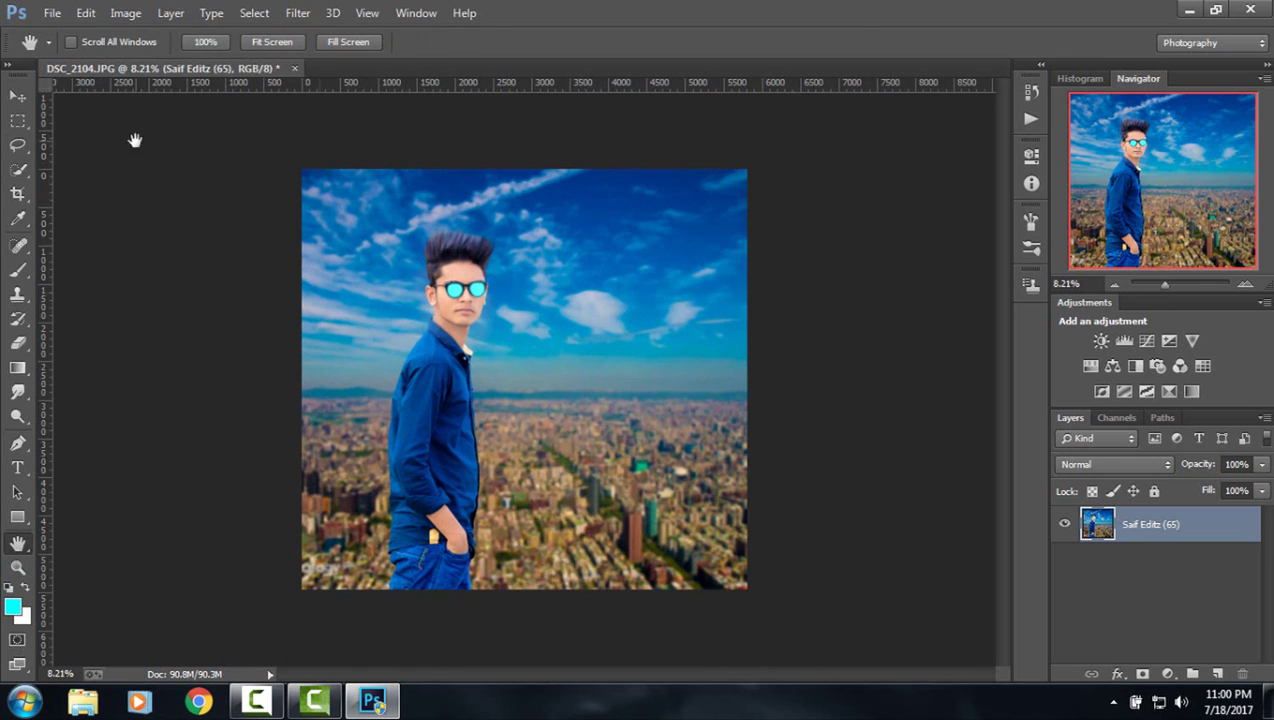
click(47, 12)
click(98, 295)
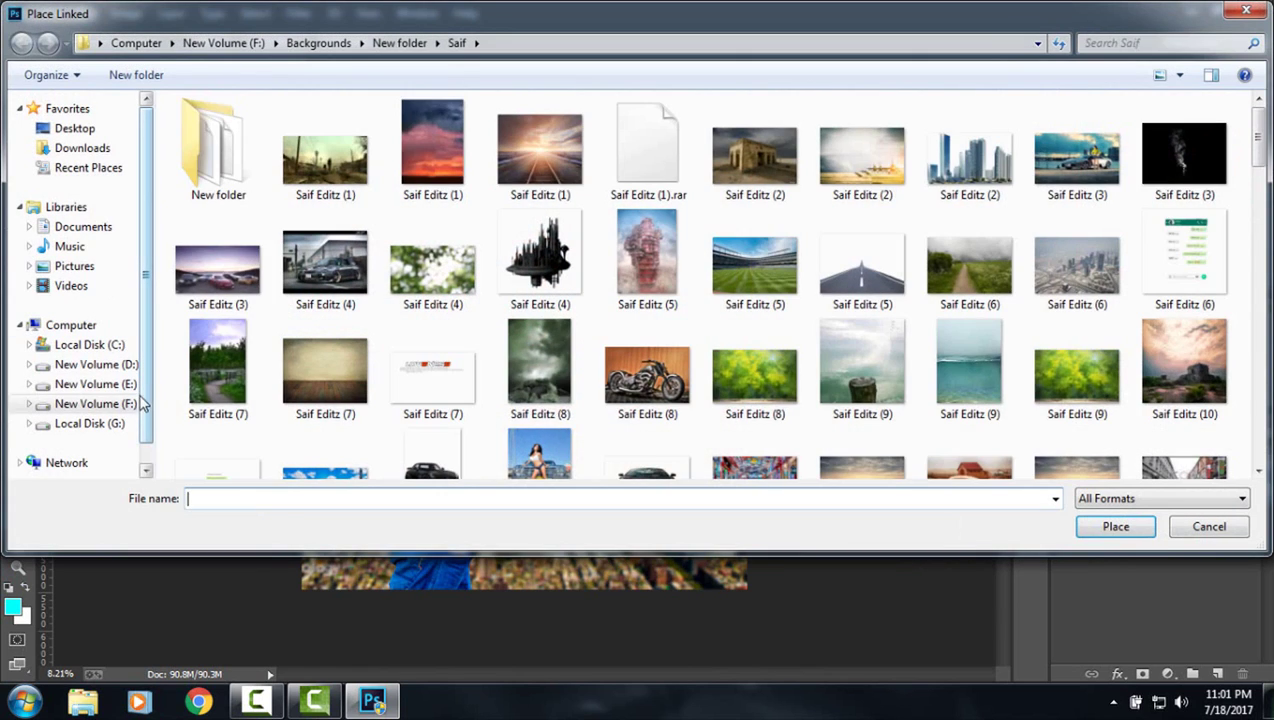
click(120, 401)
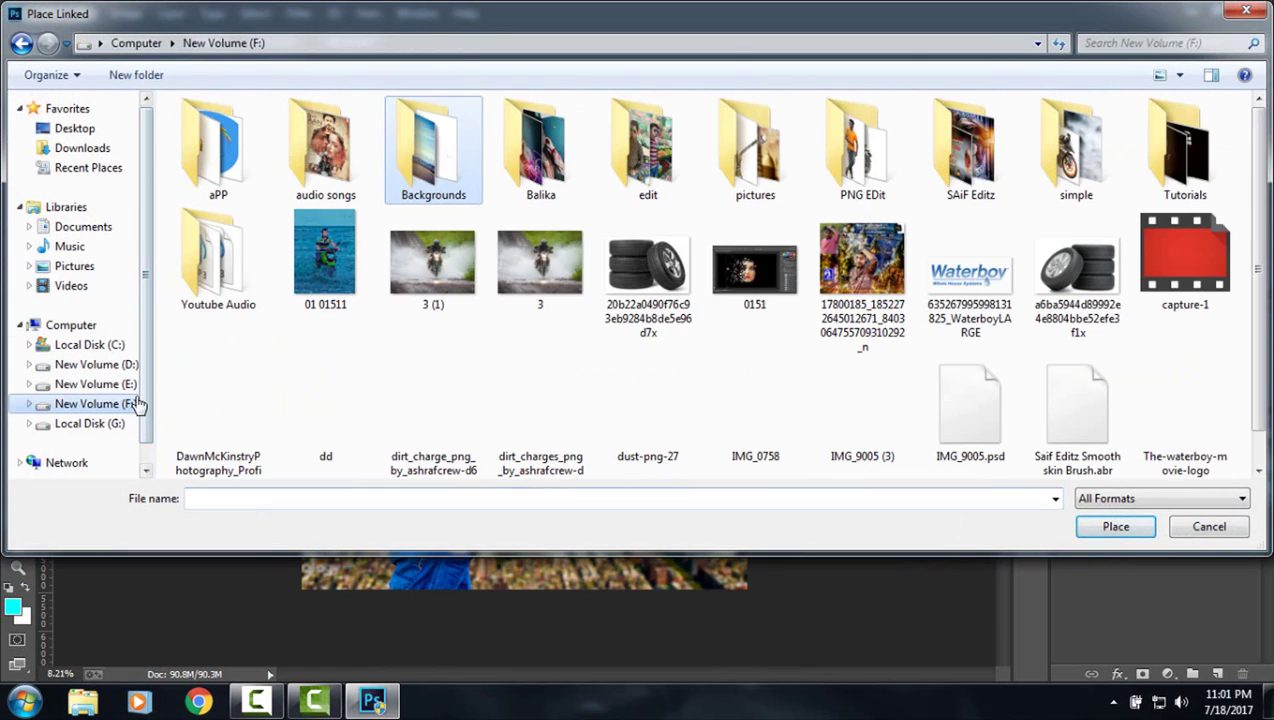
double_click(420, 160)
double_click(313, 158)
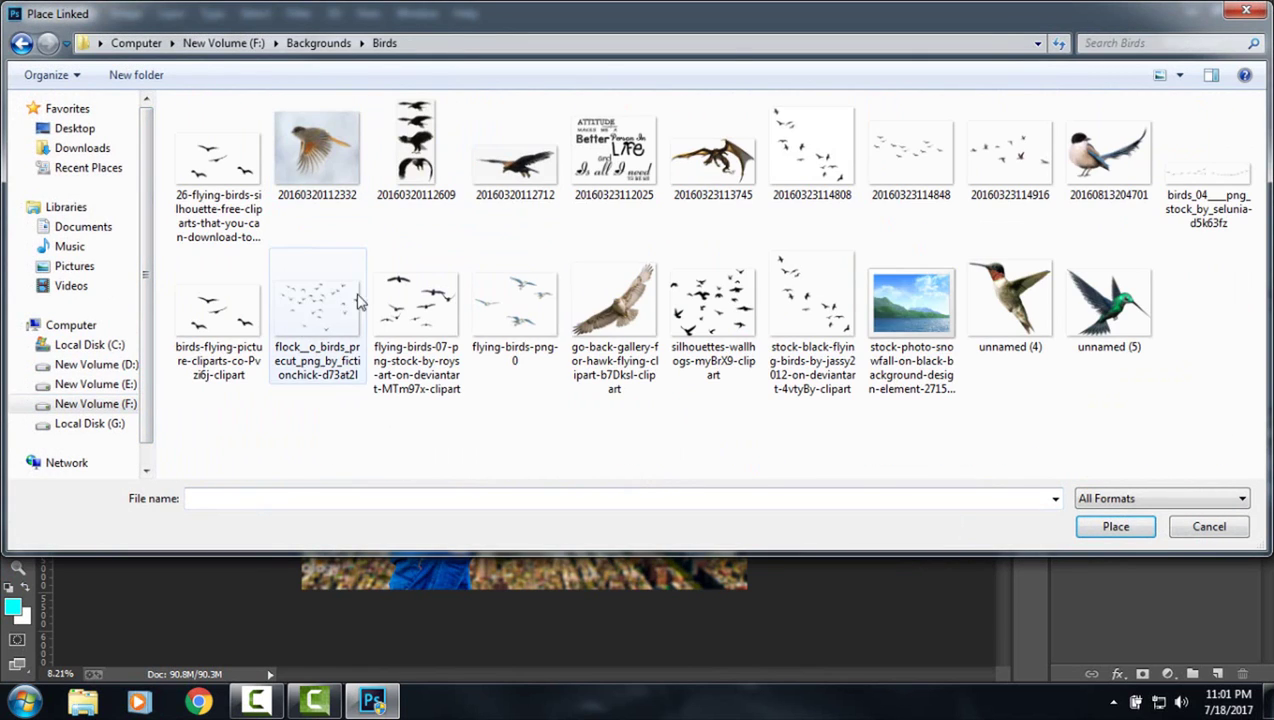
double_click(916, 200)
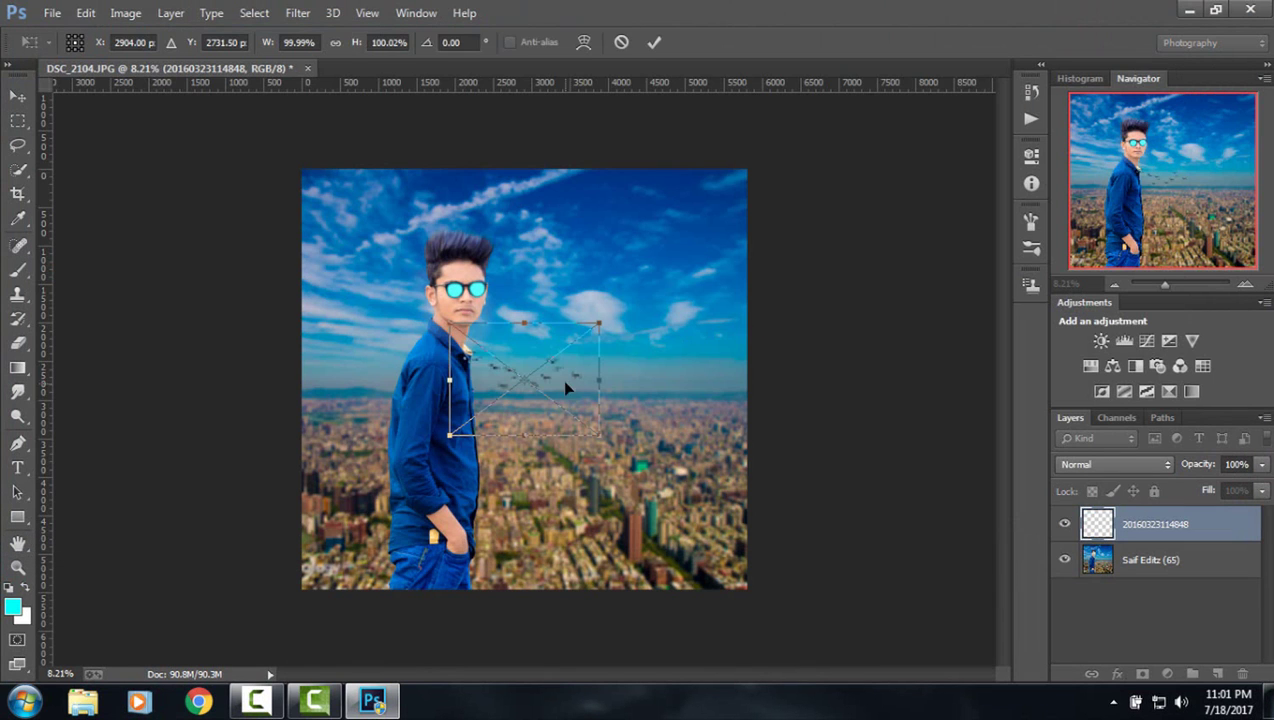
drag(597, 376, 651, 376)
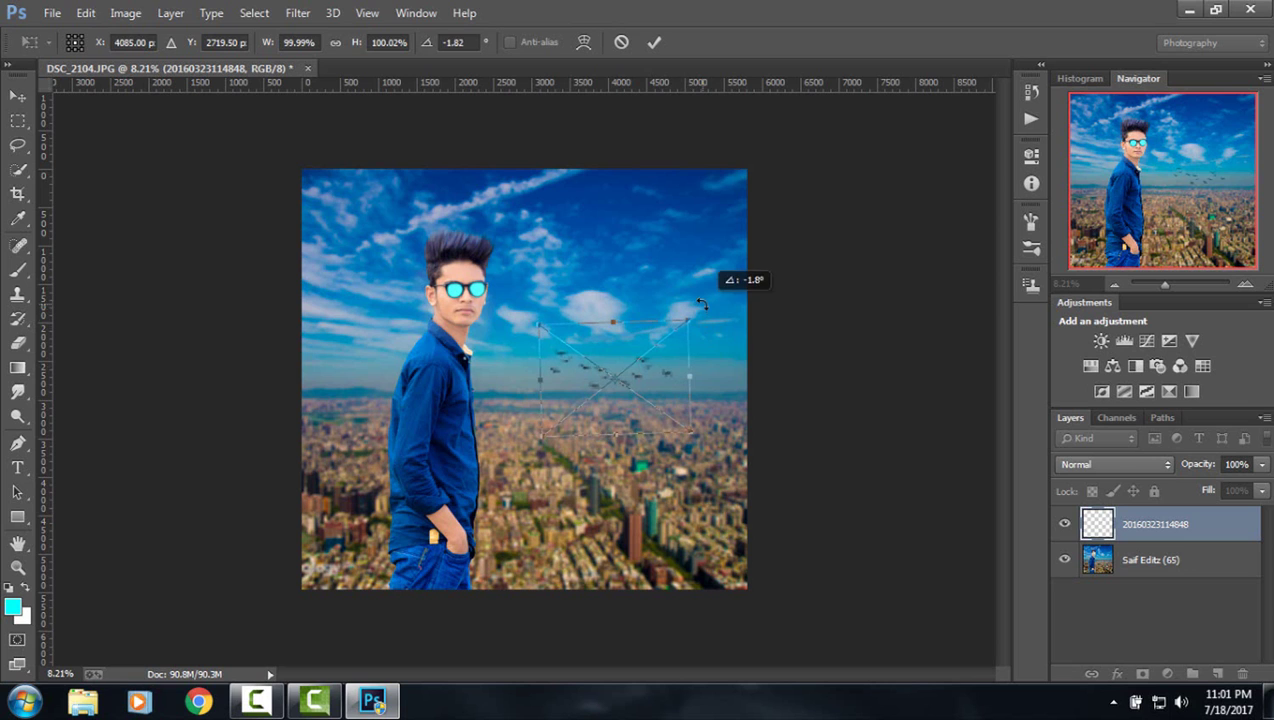
click(654, 42)
Give the birds a 35 px Box Blur and merge all visible layers.
click(301, 12)
mouse_move(307, 238)
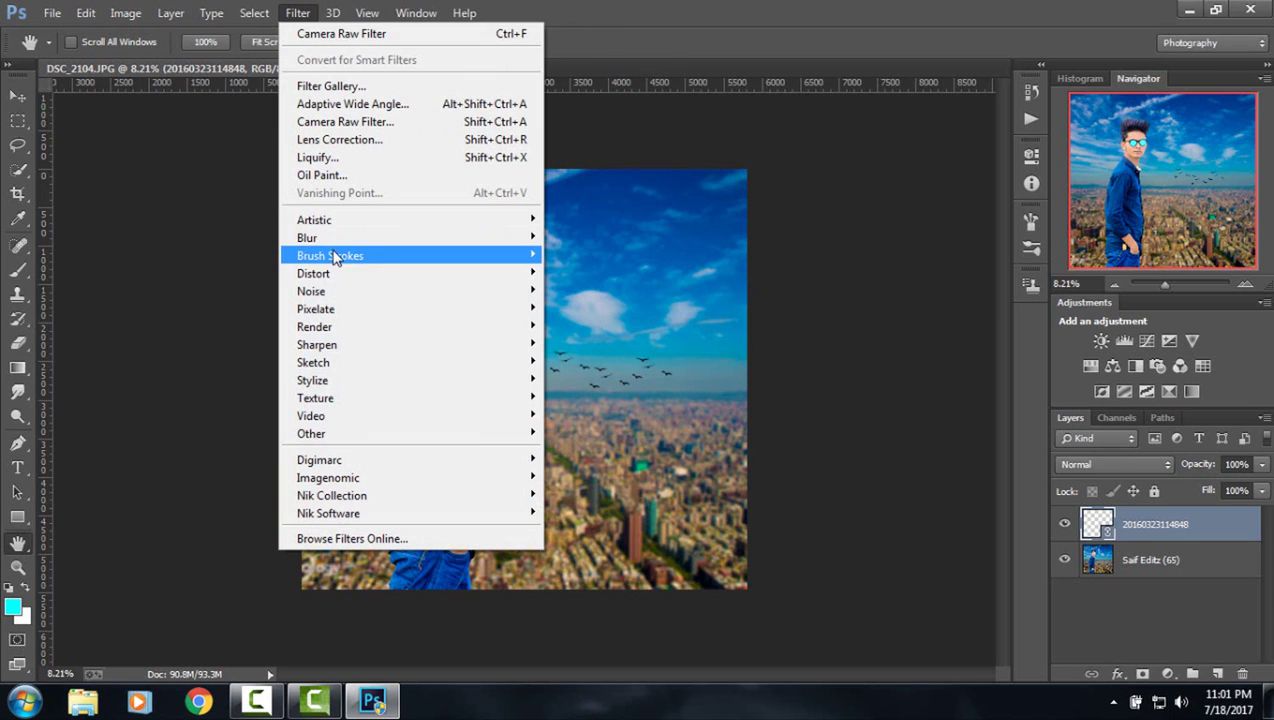
click(581, 351)
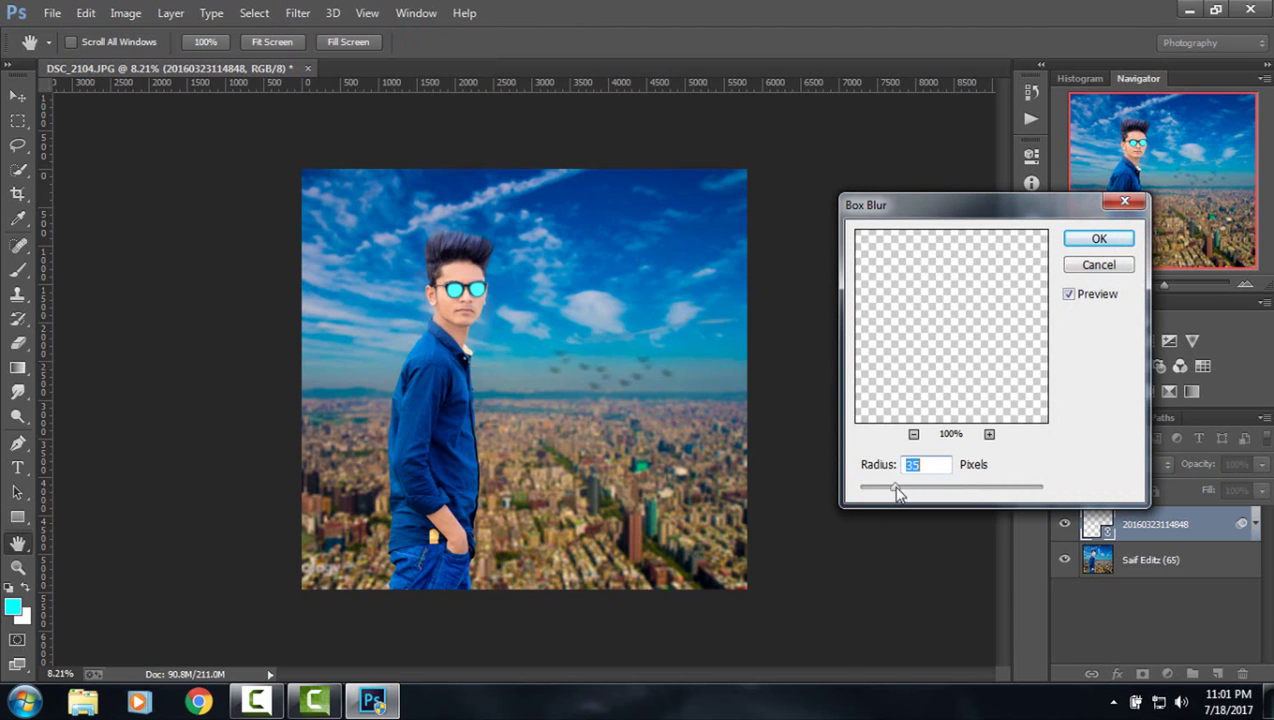
click(1097, 240)
right_click(1158, 524)
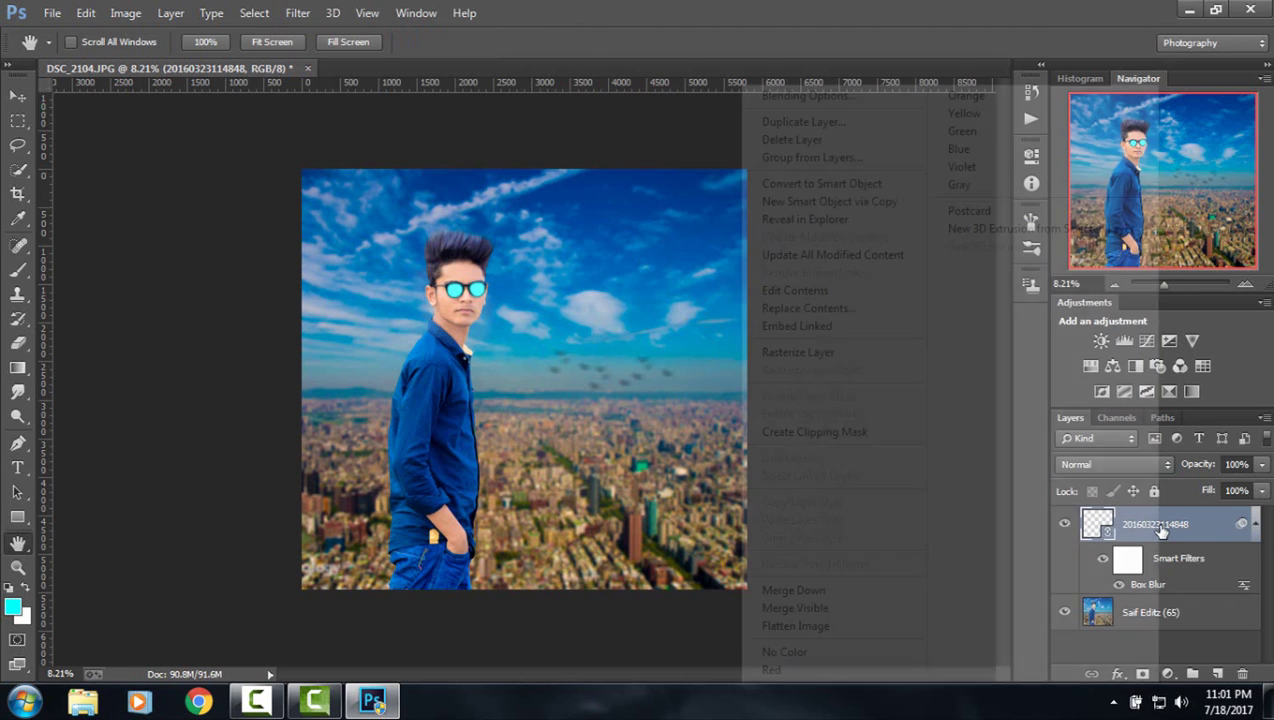
click(853, 610)
Place the linked flying-birds clipart, enlarged and positioned in the sky beside the man's head.
click(52, 13)
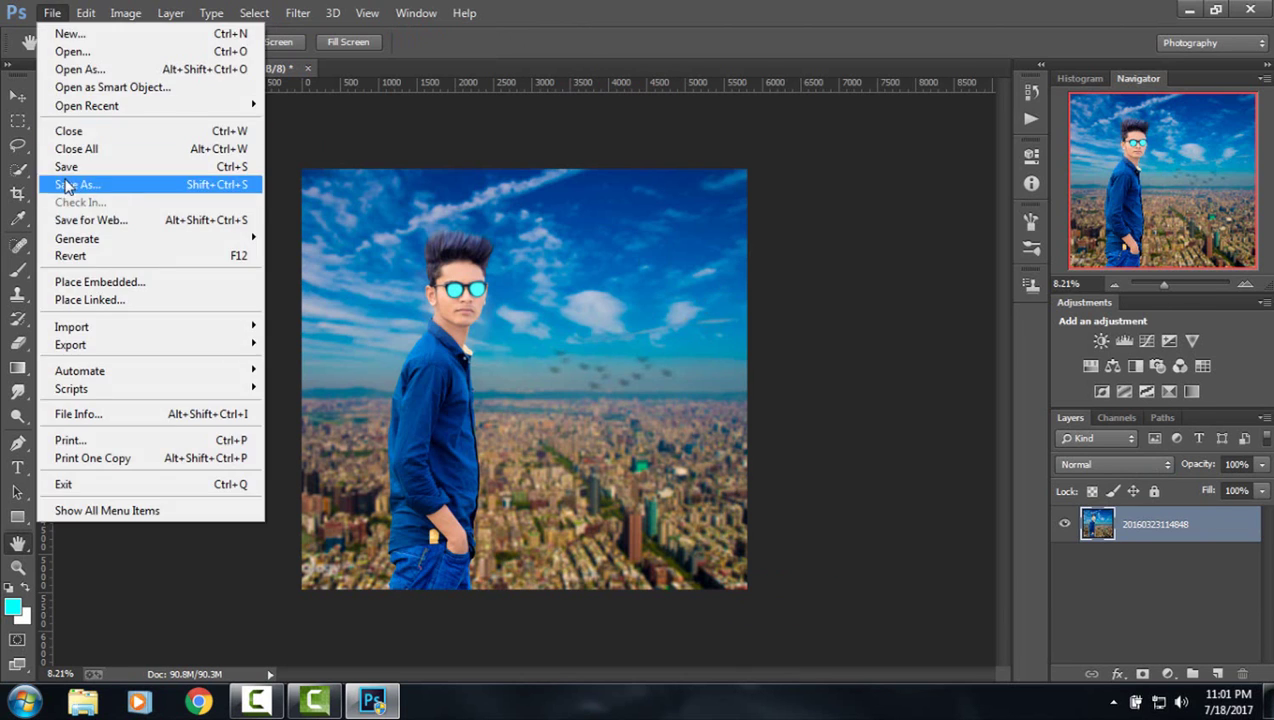
click(100, 299)
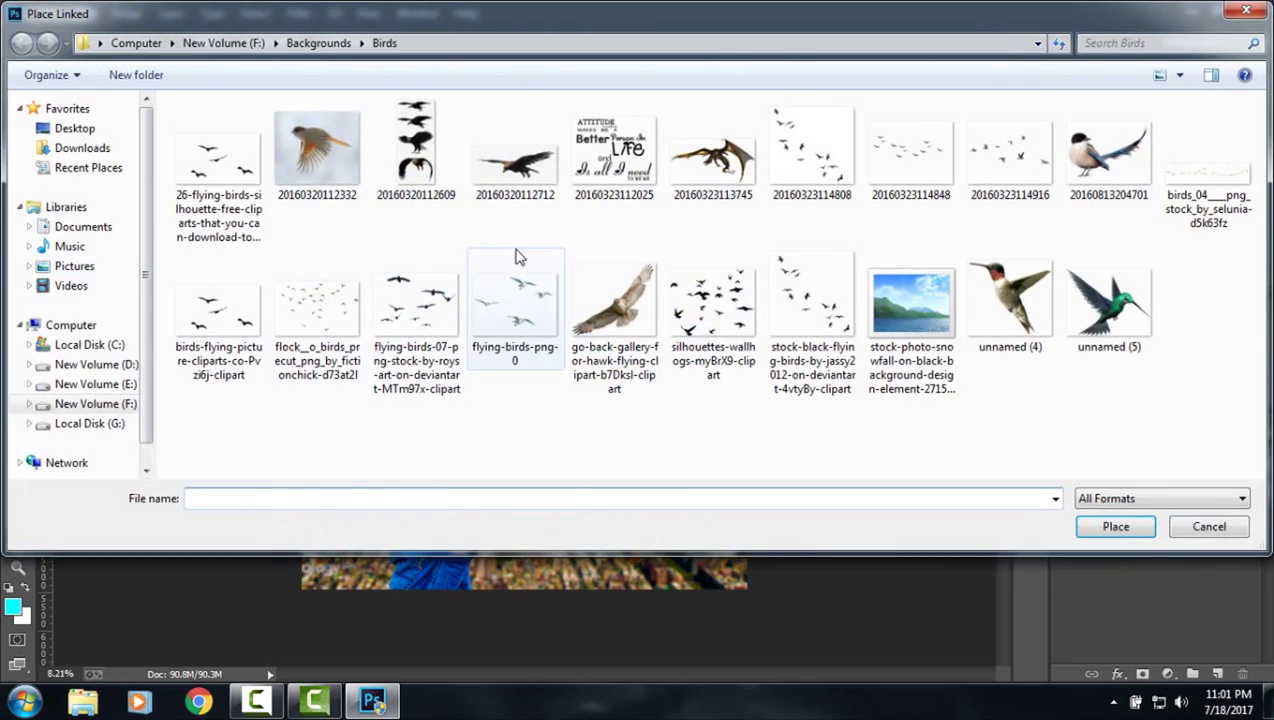
click(220, 162)
double_click(220, 162)
drag(537, 389, 737, 517)
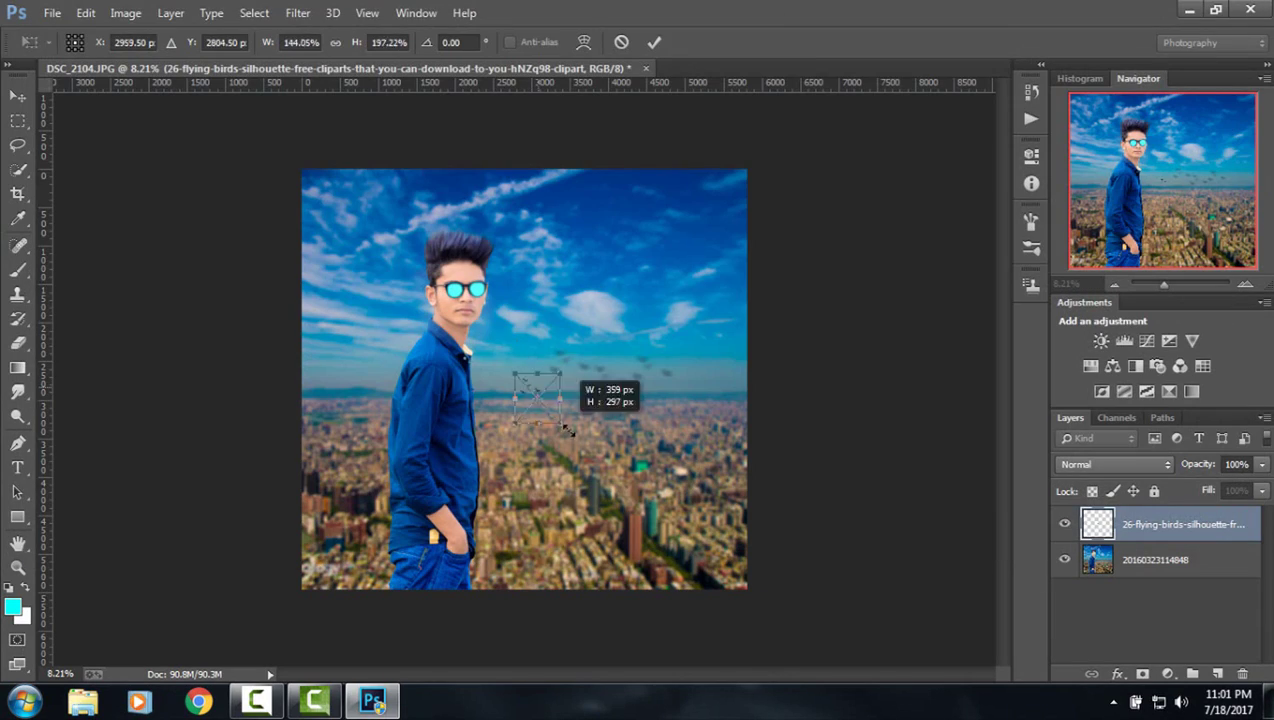
mouse_move(698, 465)
mouse_down()
mouse_move(672, 333)
mouse_move(681, 293)
mouse_up()
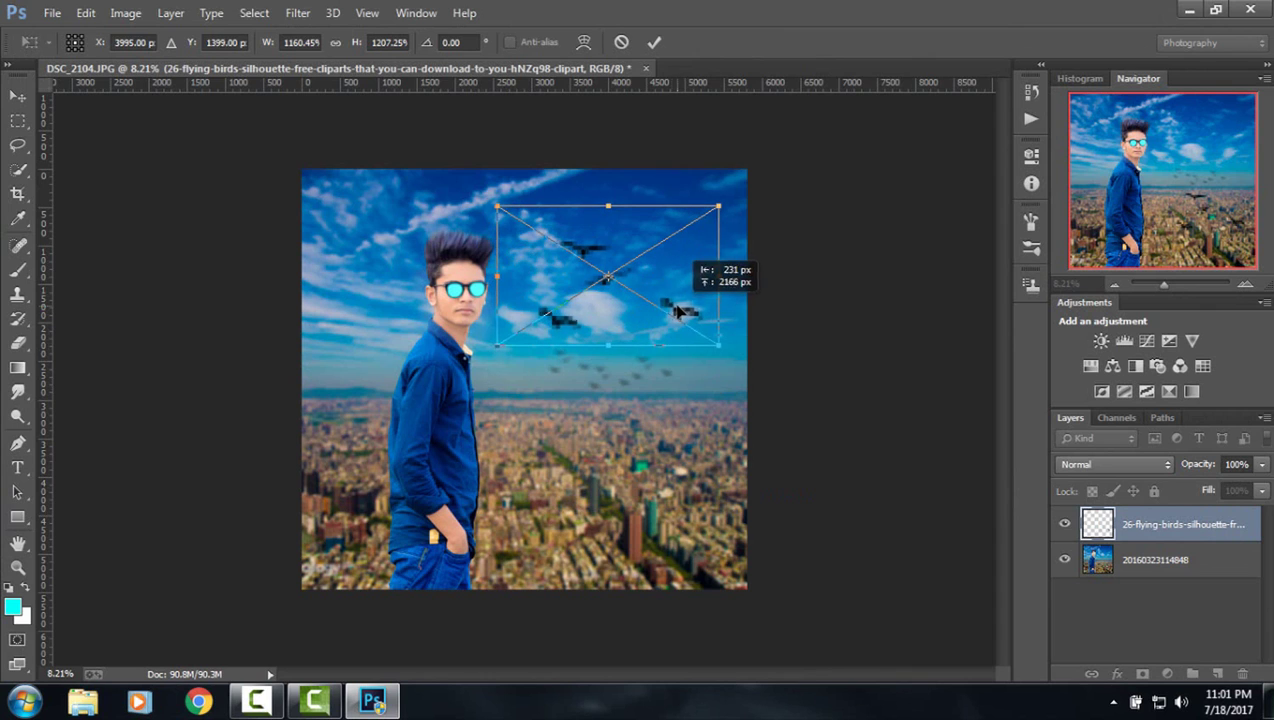
drag(497, 275, 520, 272)
drag(595, 240, 595, 234)
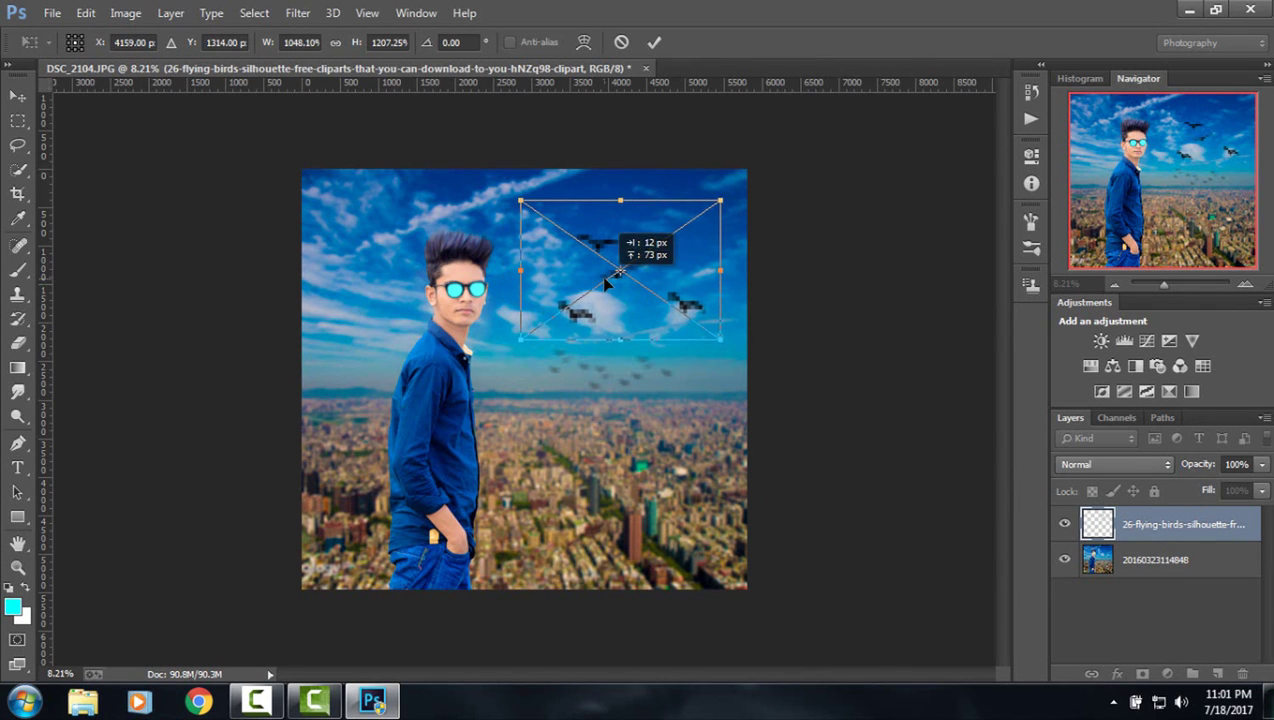
click(651, 44)
Apply a 64 px Box Blur to the new birds.
click(297, 13)
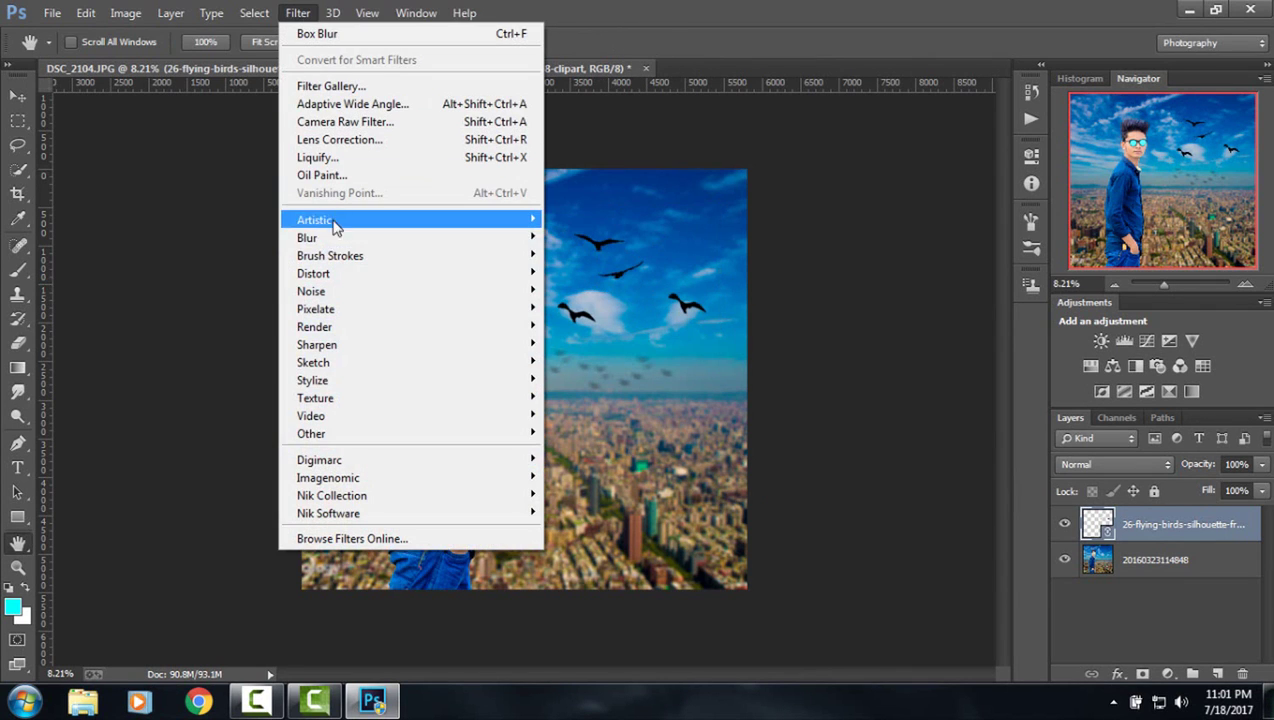
click(563, 357)
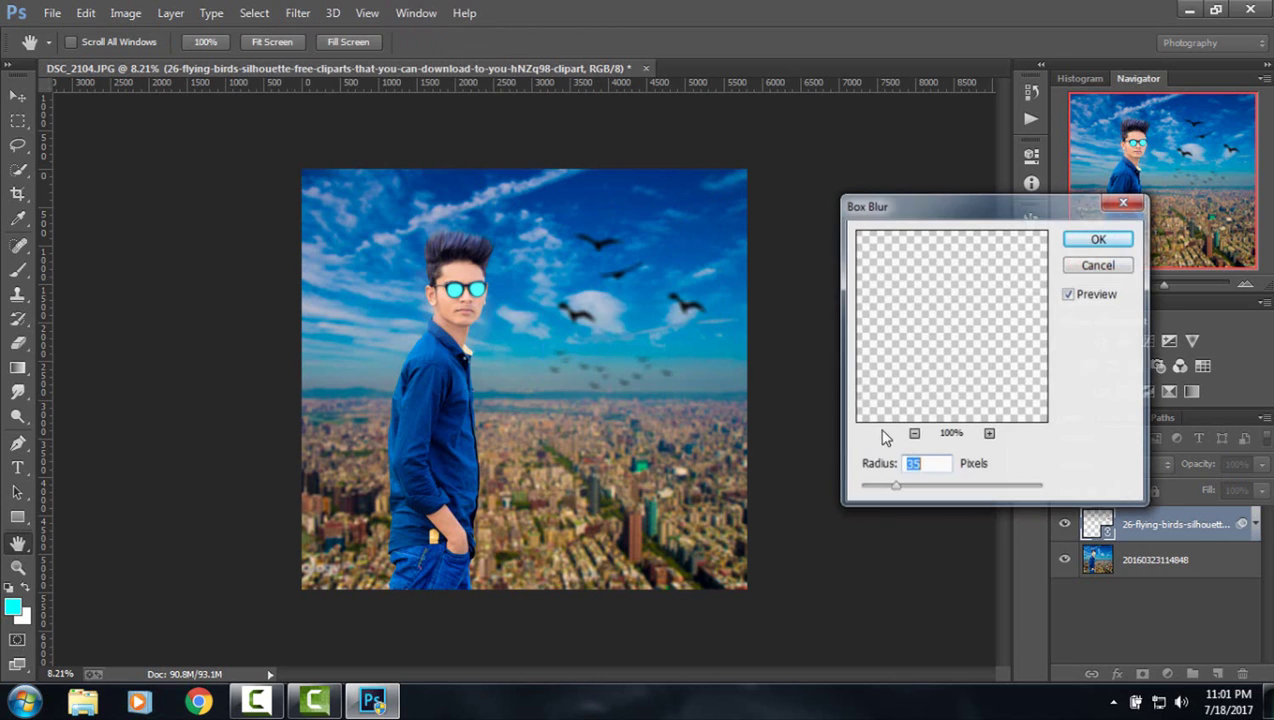
drag(912, 487, 932, 493)
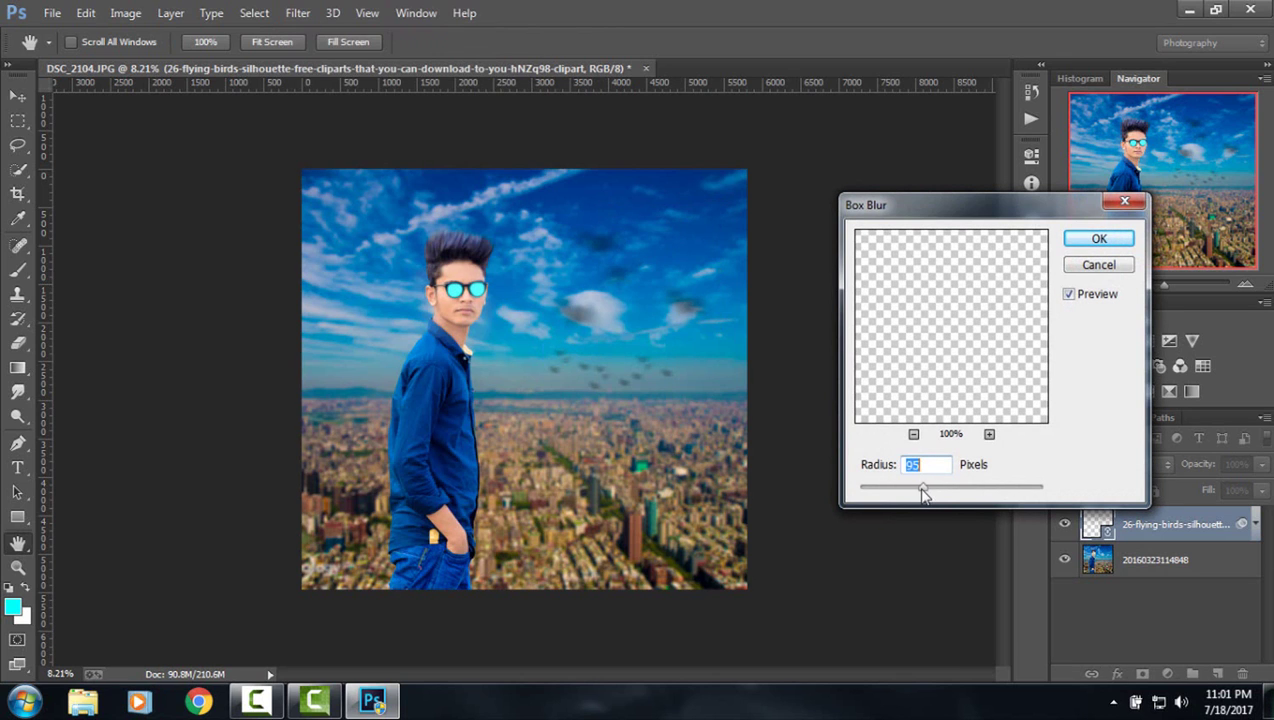
click(1099, 240)
Set the birds layer to 68% opacity and merge all visible layers.
click(1262, 464)
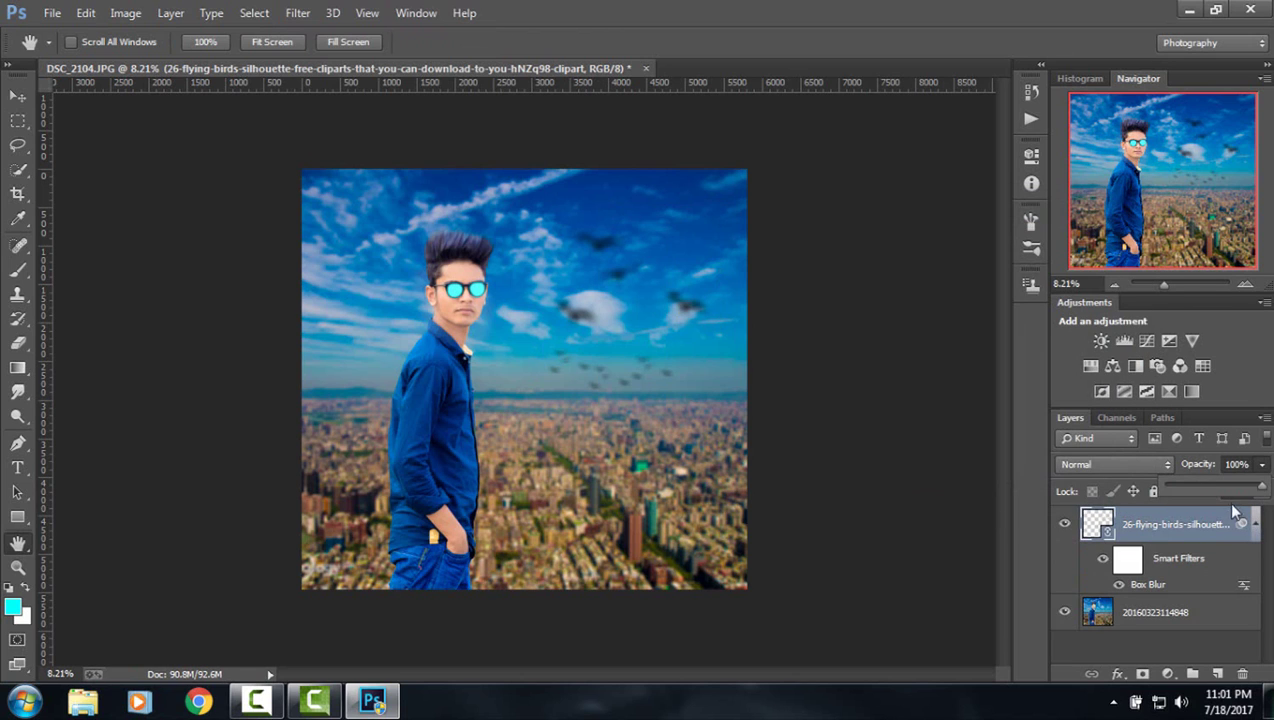
click(1232, 488)
right_click(1180, 524)
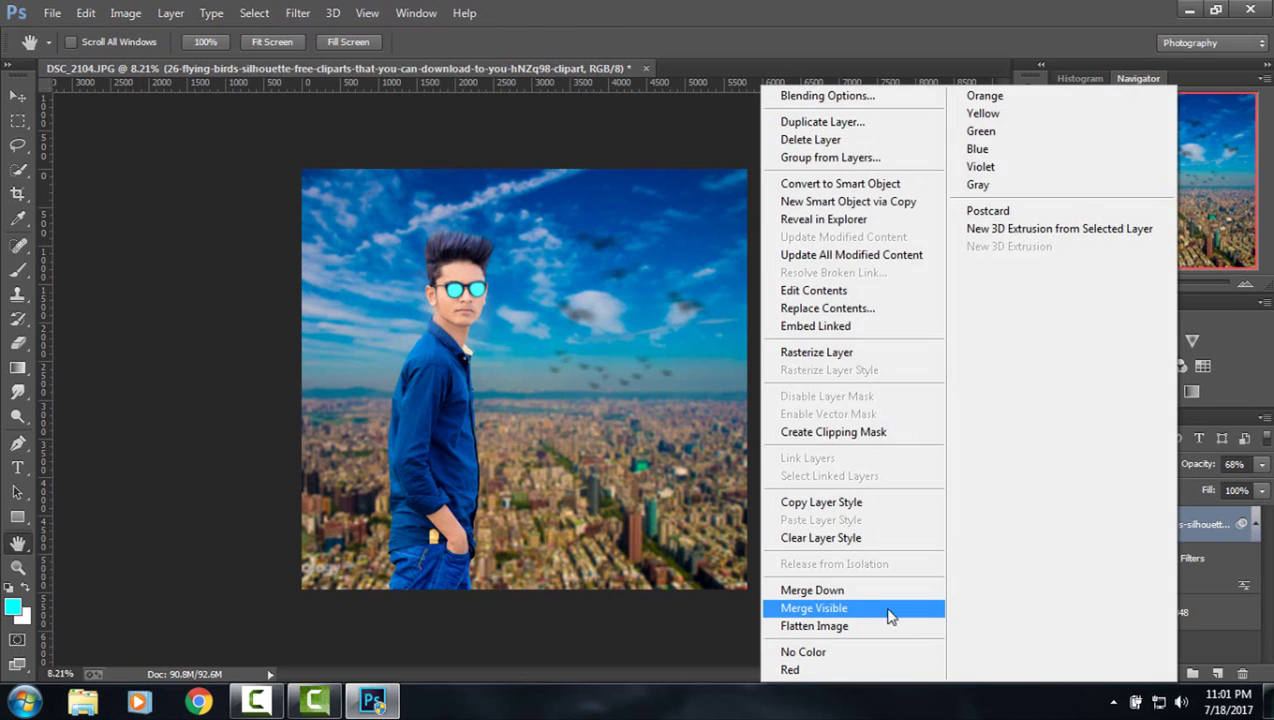
click(858, 613)
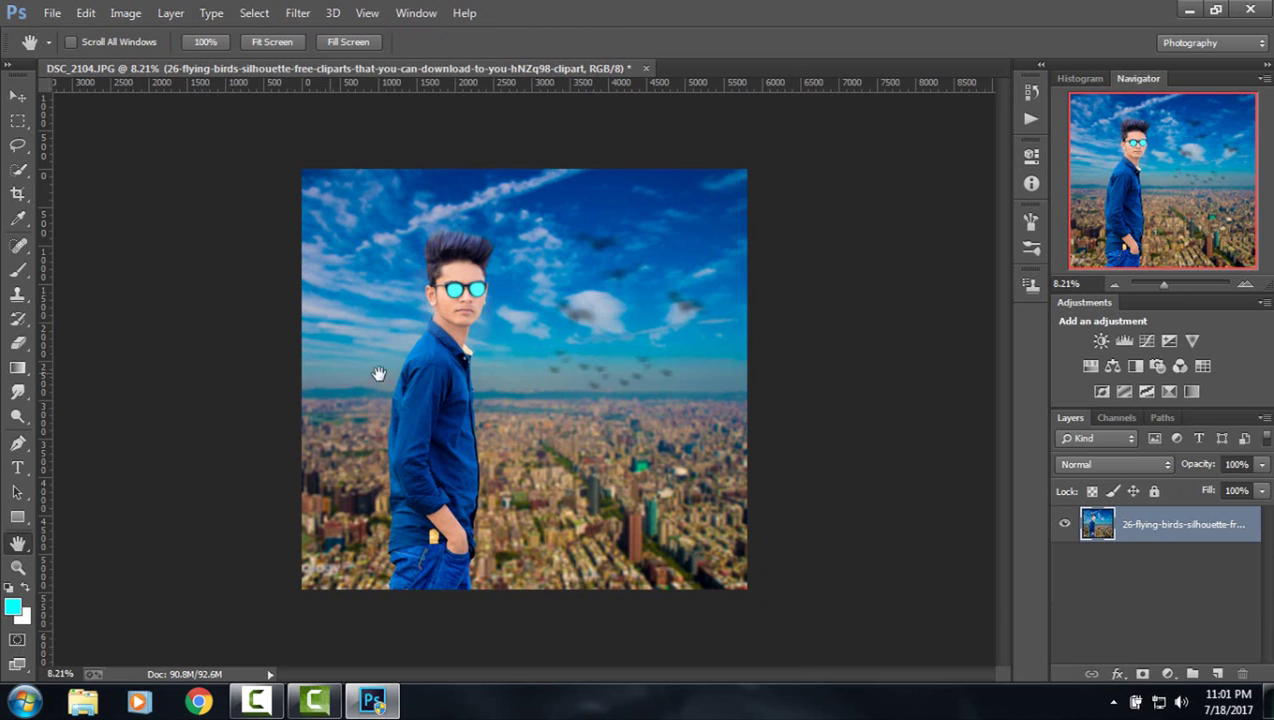
Place the linked Father of Editing title from HINDI ENGLISH MIX, moved right over the skyline.
click(53, 12)
click(103, 291)
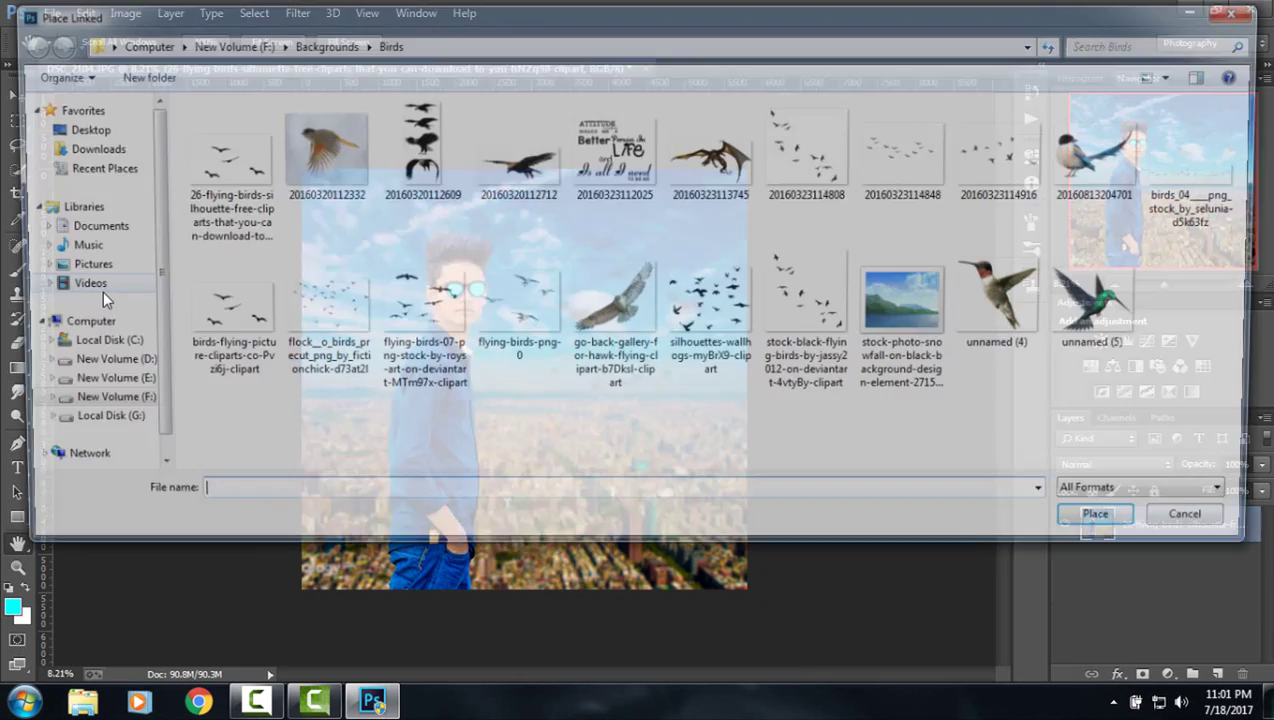
click(130, 406)
double_click(440, 150)
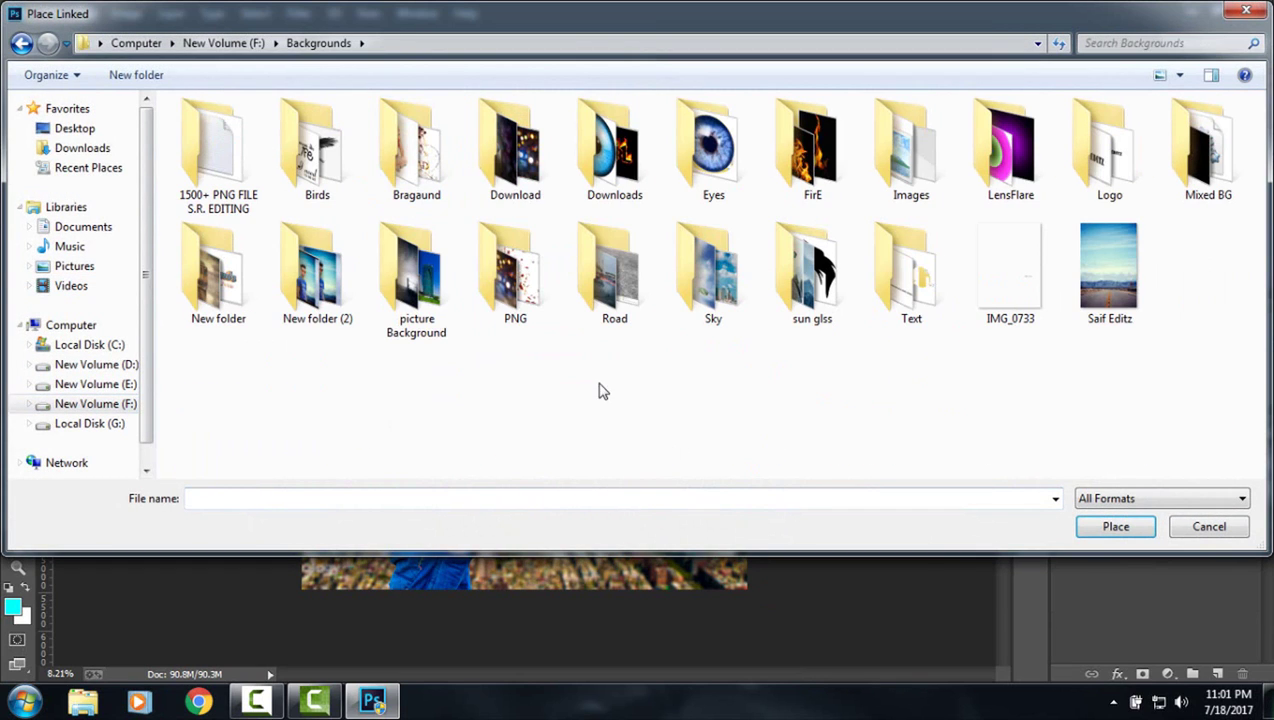
double_click(524, 300)
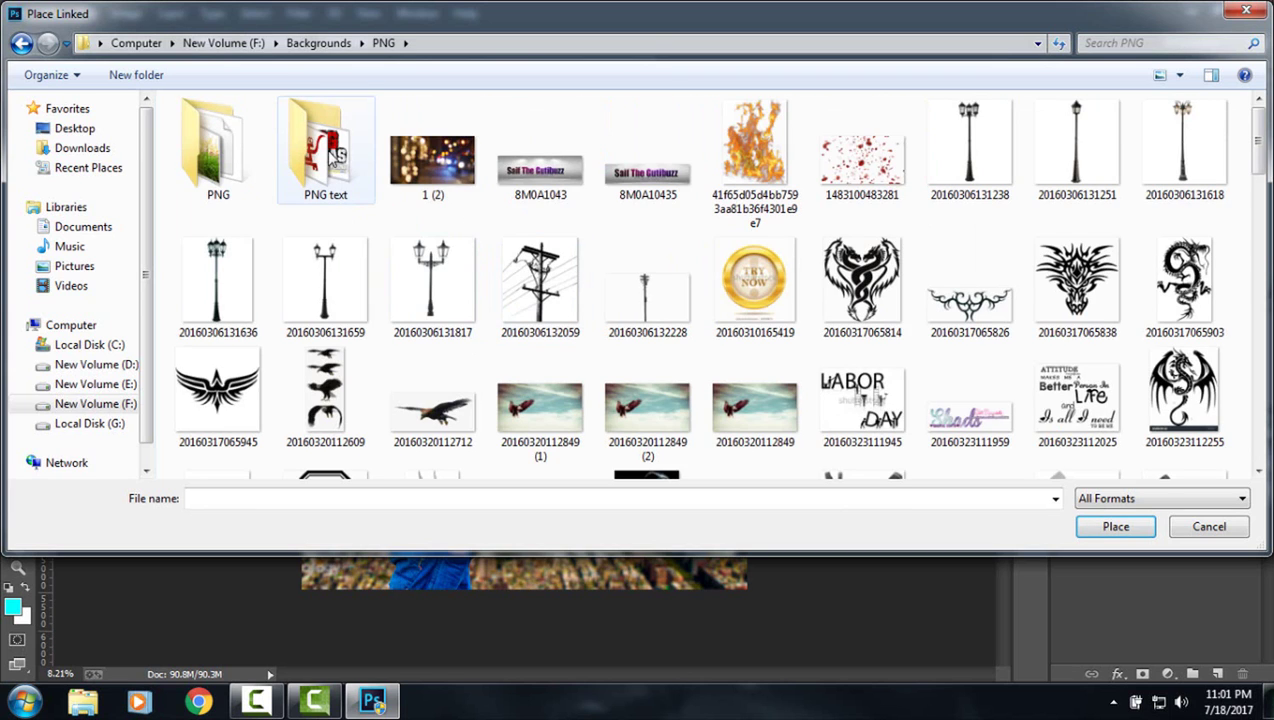
double_click(218, 150)
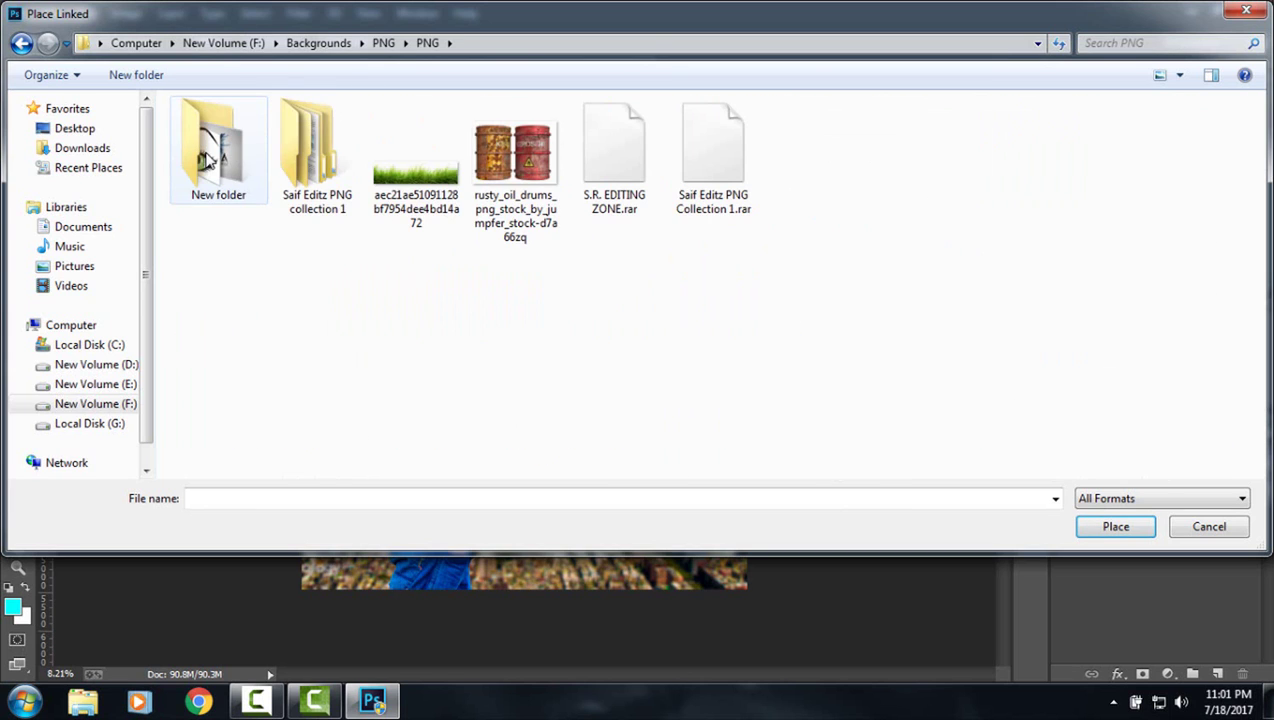
double_click(320, 155)
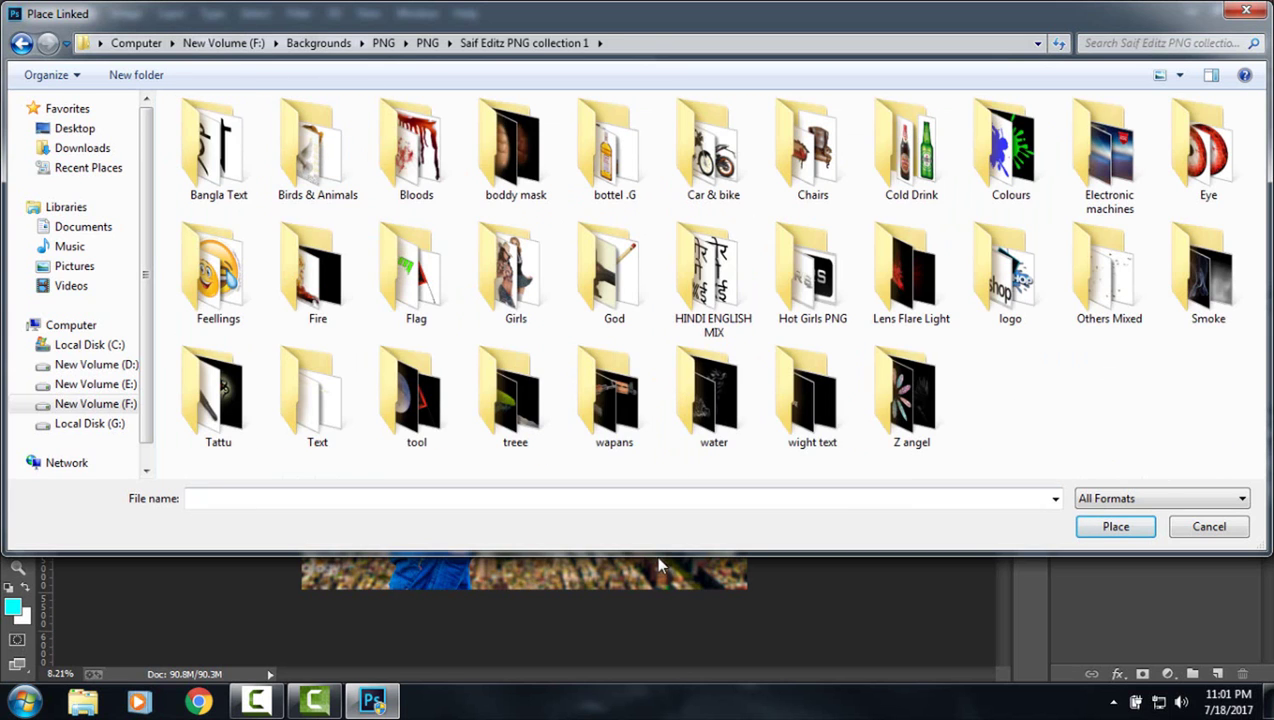
drag(658, 553, 660, 674)
double_click(713, 285)
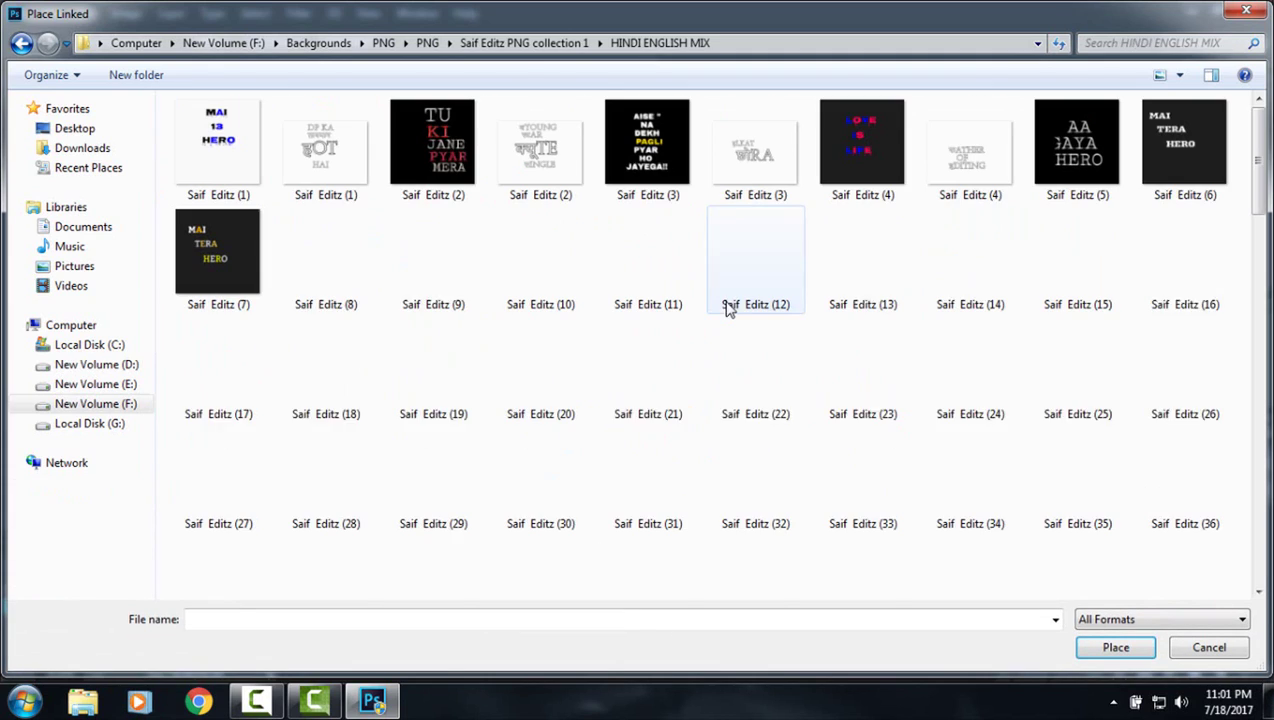
double_click(958, 144)
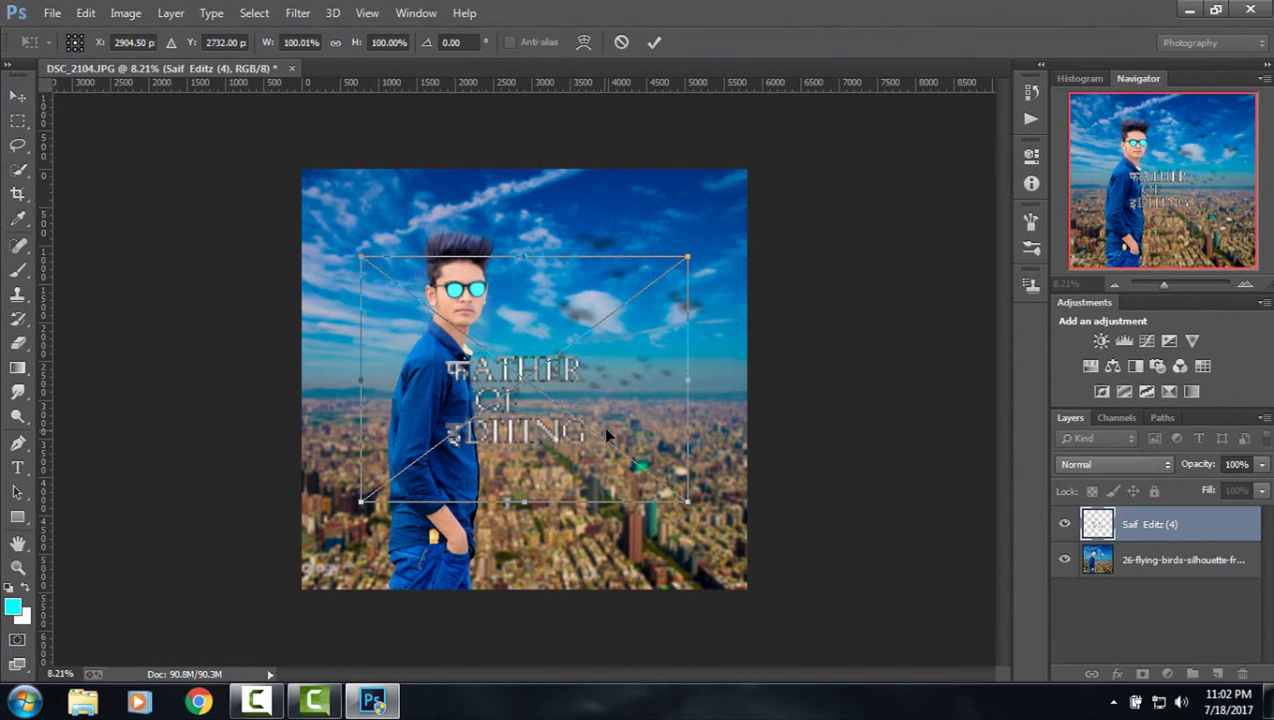
drag(607, 433, 694, 431)
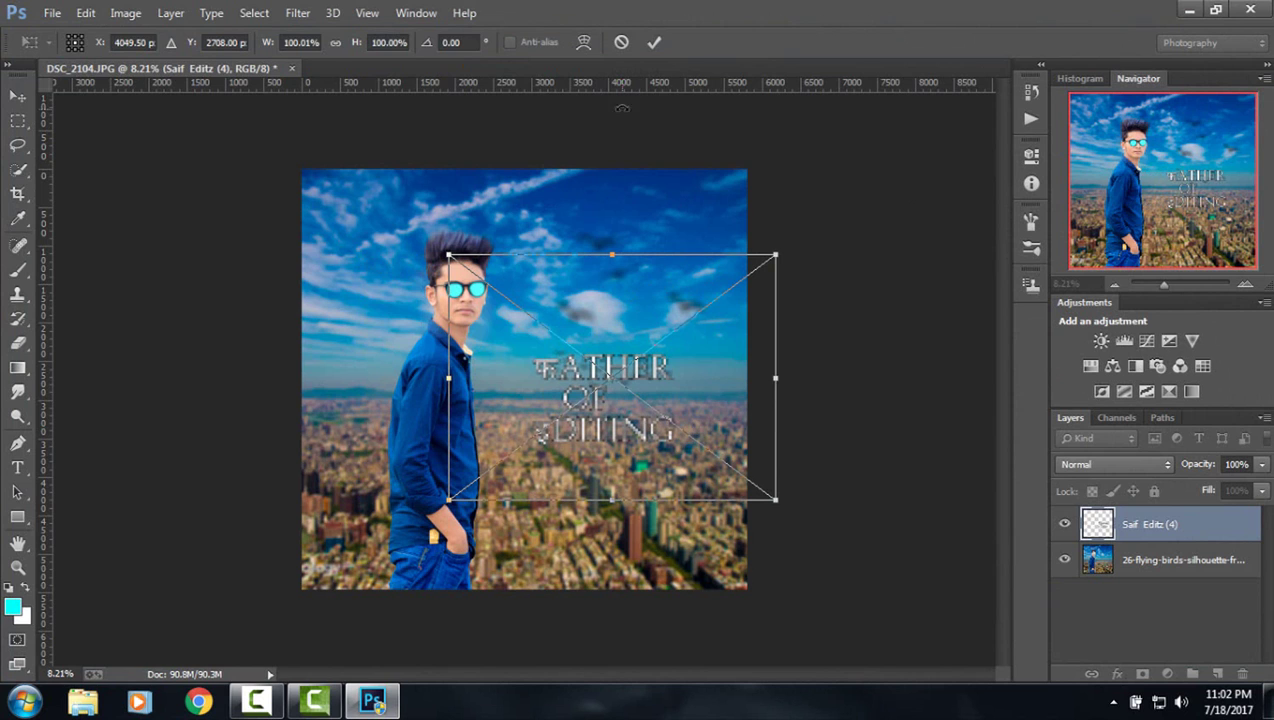
click(654, 42)
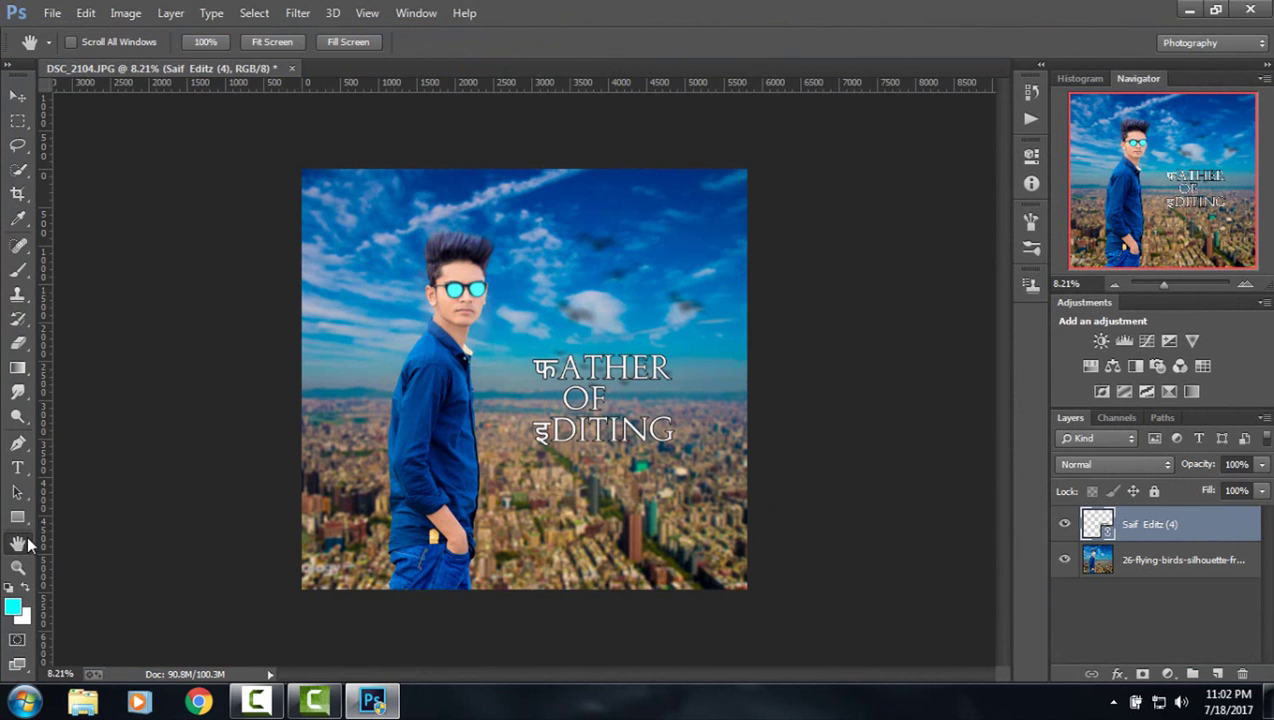
Merge the title down and add a -19 Post Crop vignette with Camera Raw Filter.
right_click(1170, 528)
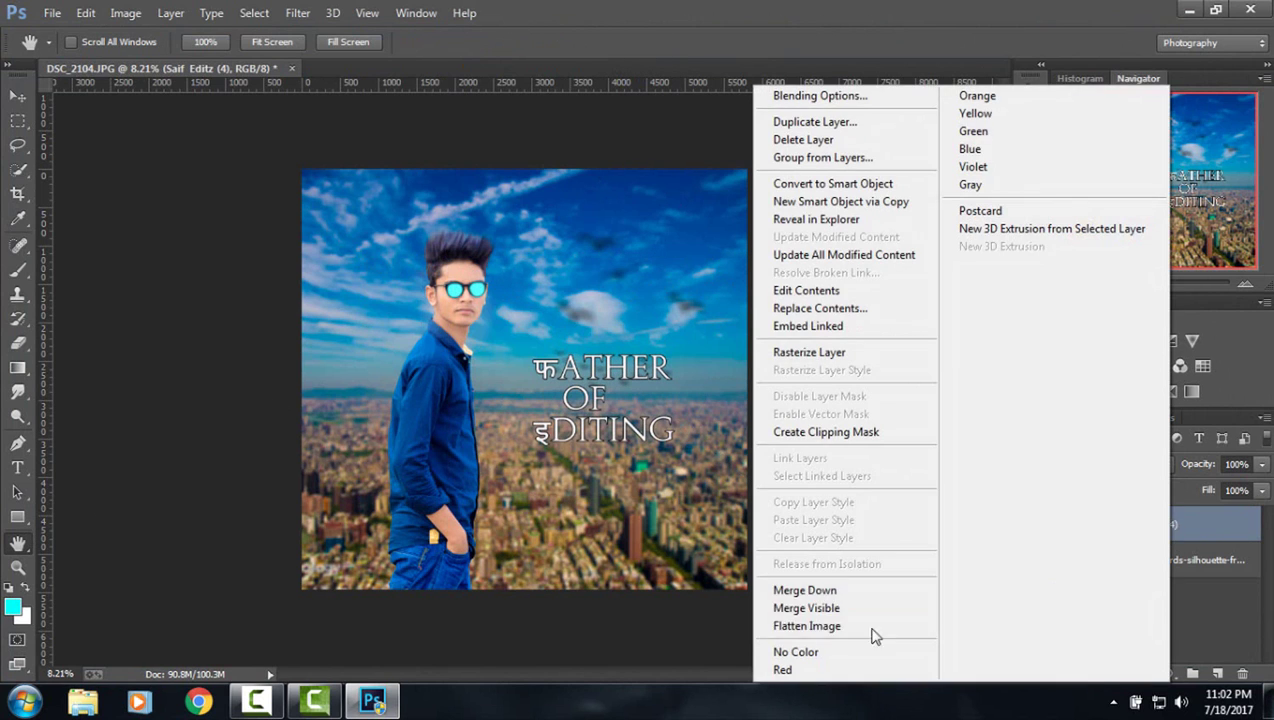
click(798, 588)
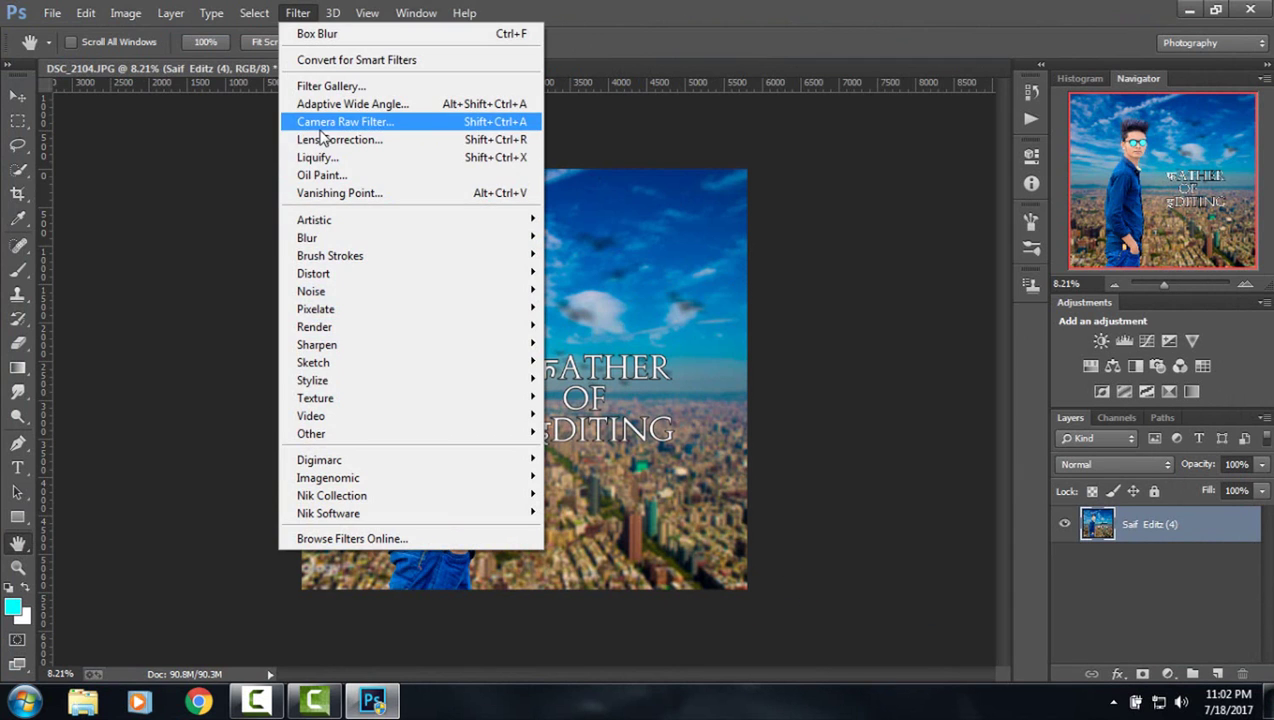
click(320, 122)
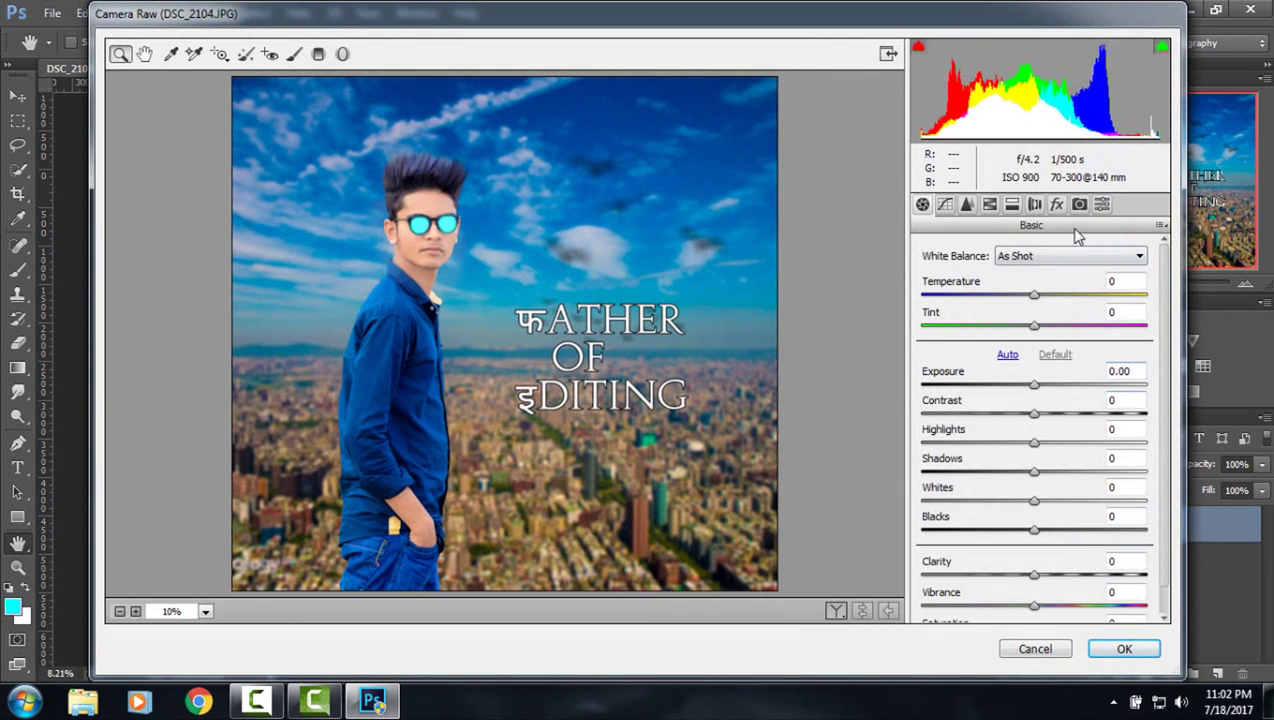
click(1060, 206)
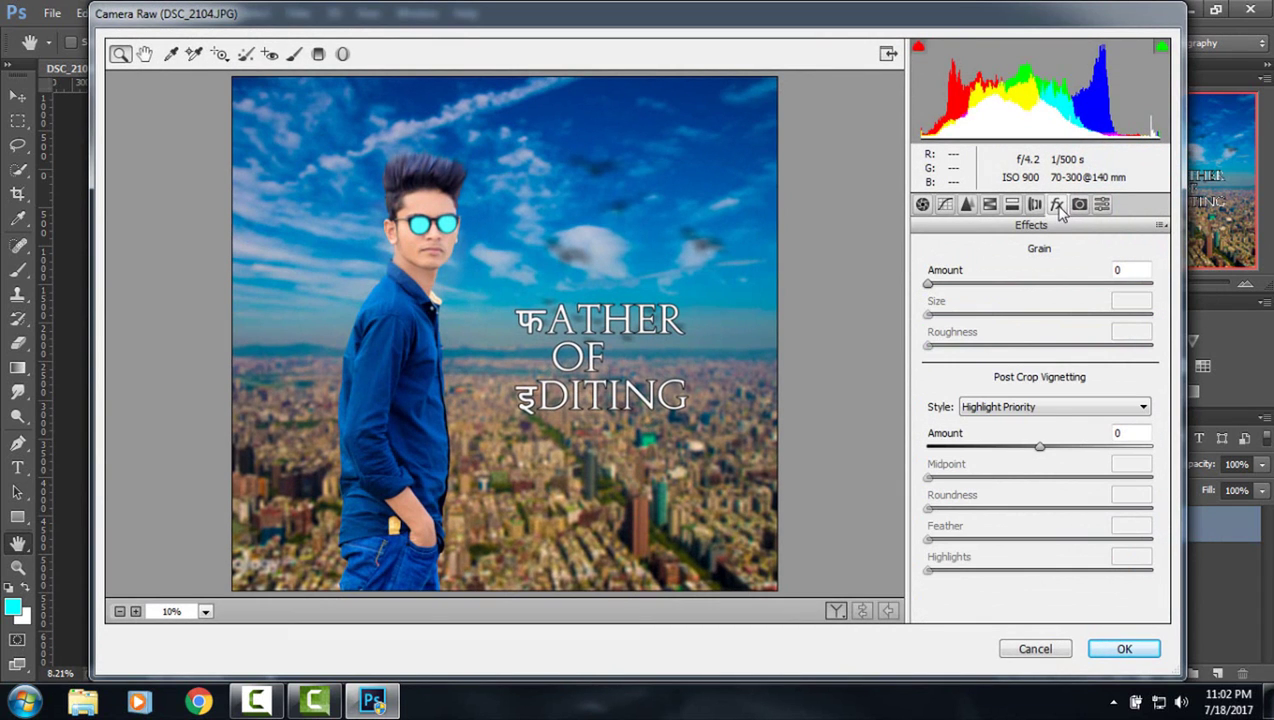
drag(1040, 450, 1021, 460)
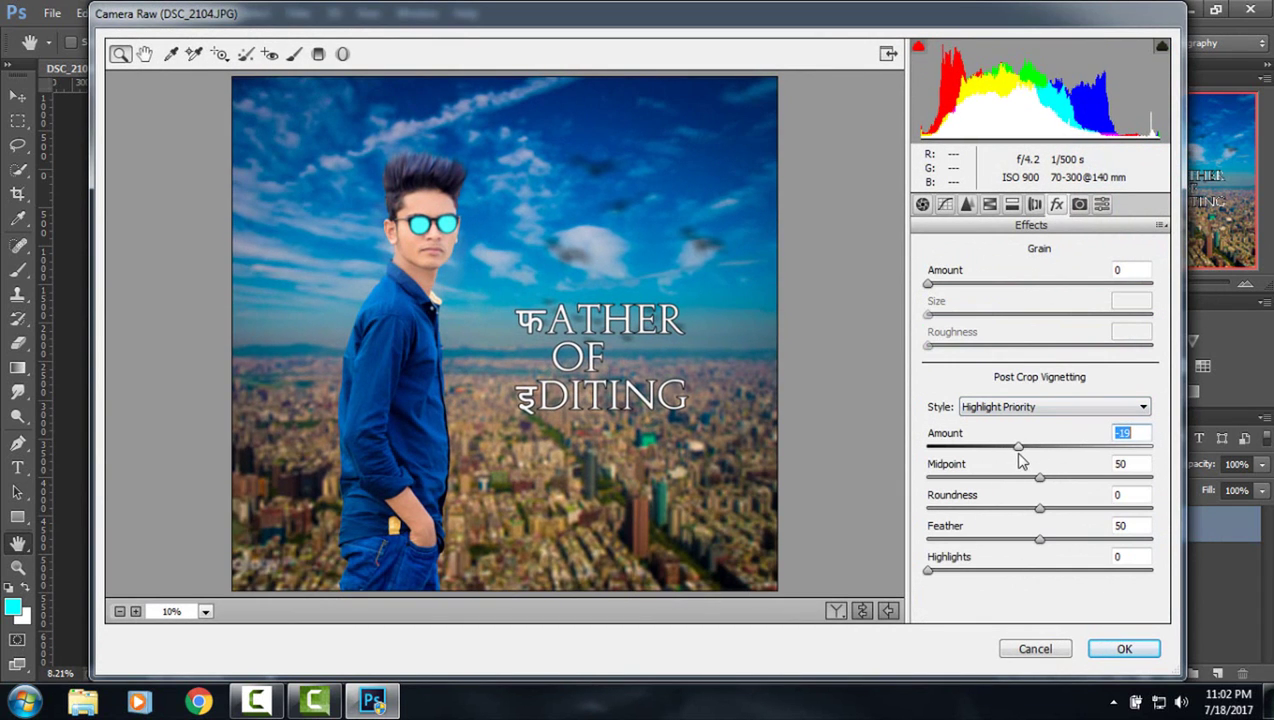
click(858, 609)
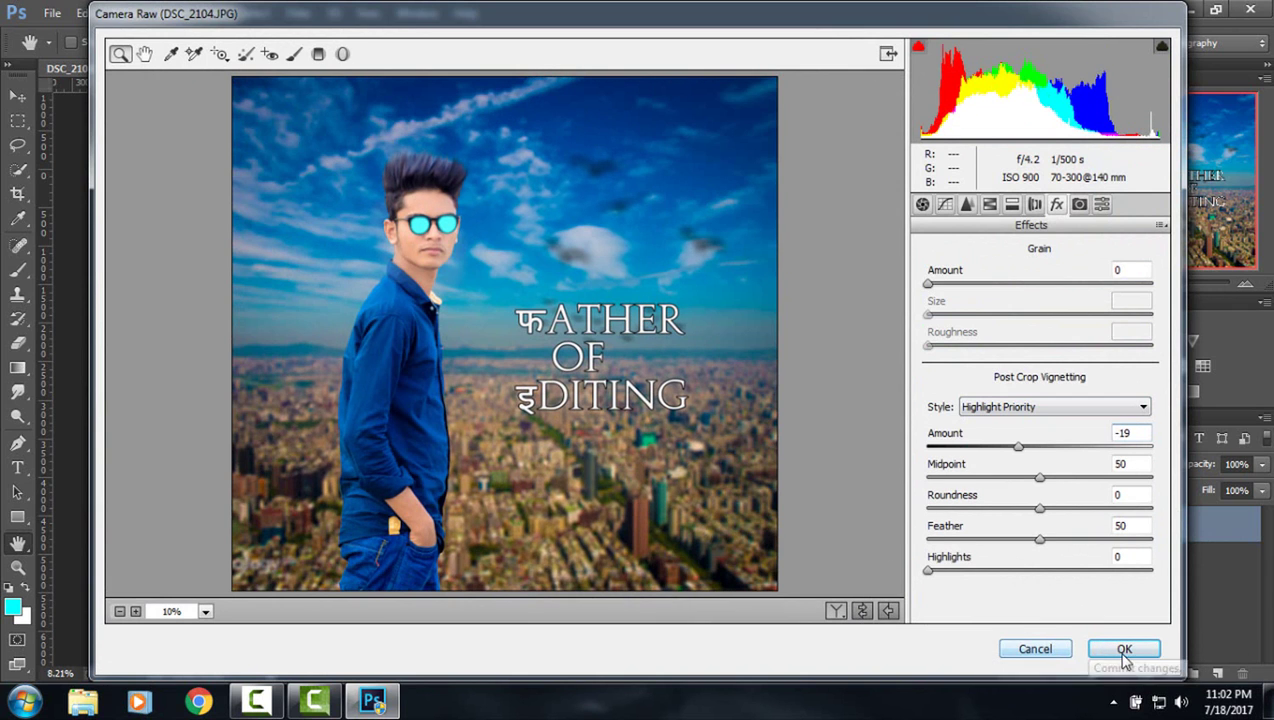
click(1123, 648)
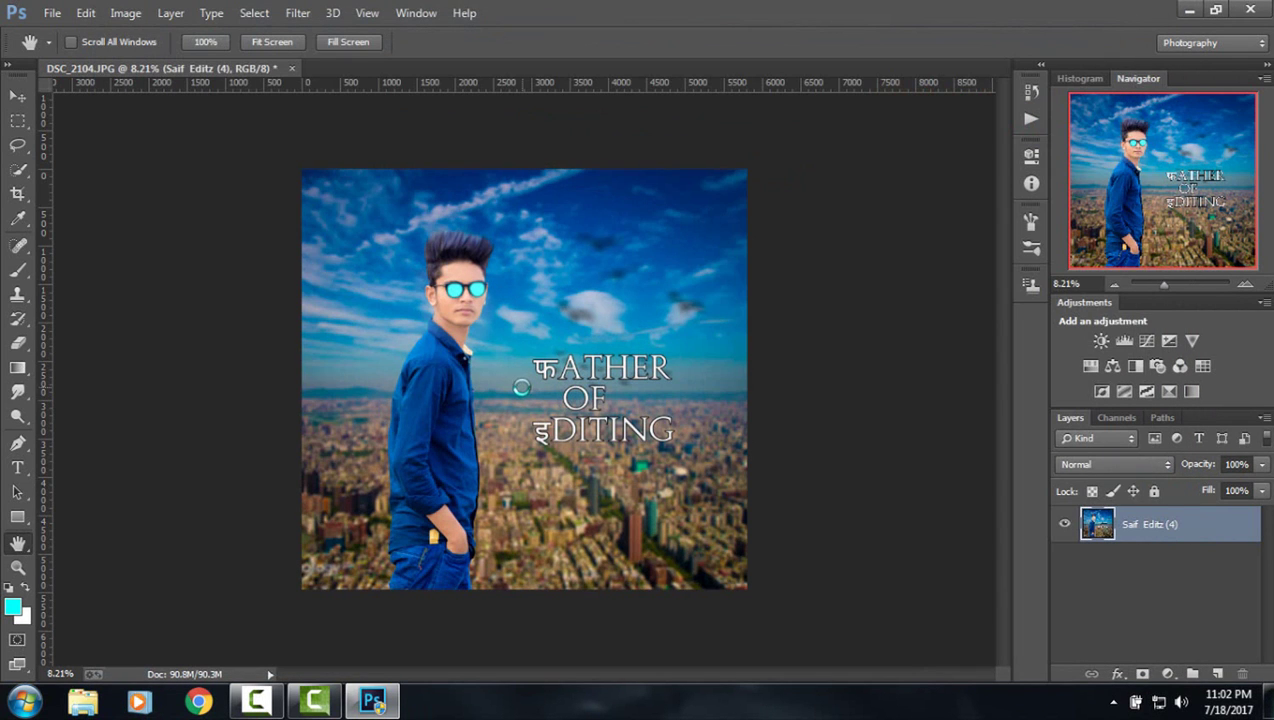
Place the embedded 'download' flare image from F:/Backgrounds/Download.
click(52, 13)
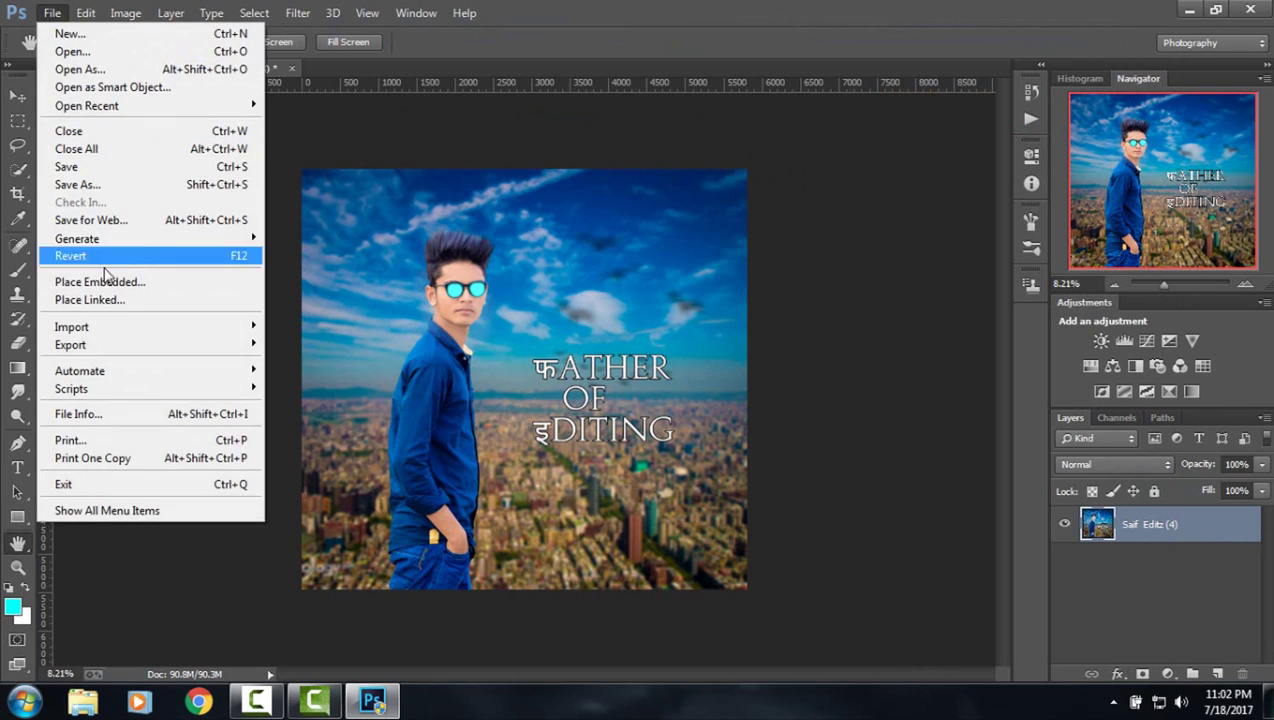
click(100, 276)
click(125, 405)
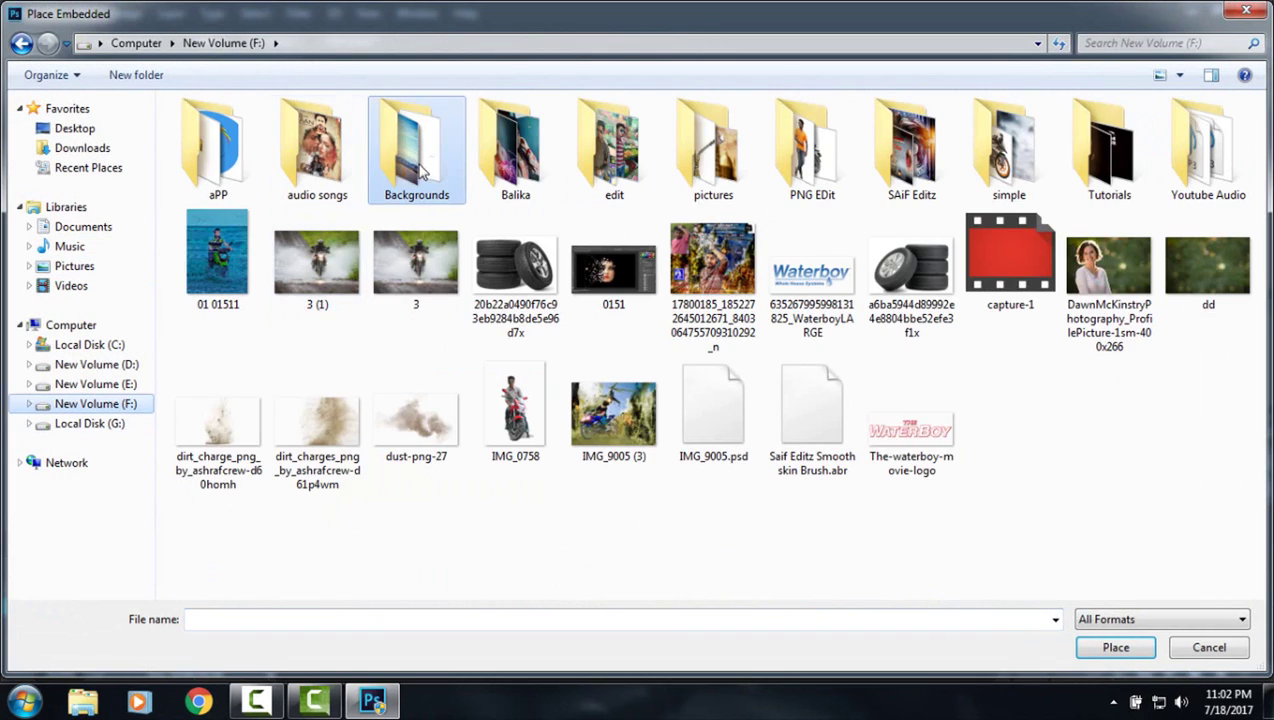
double_click(424, 168)
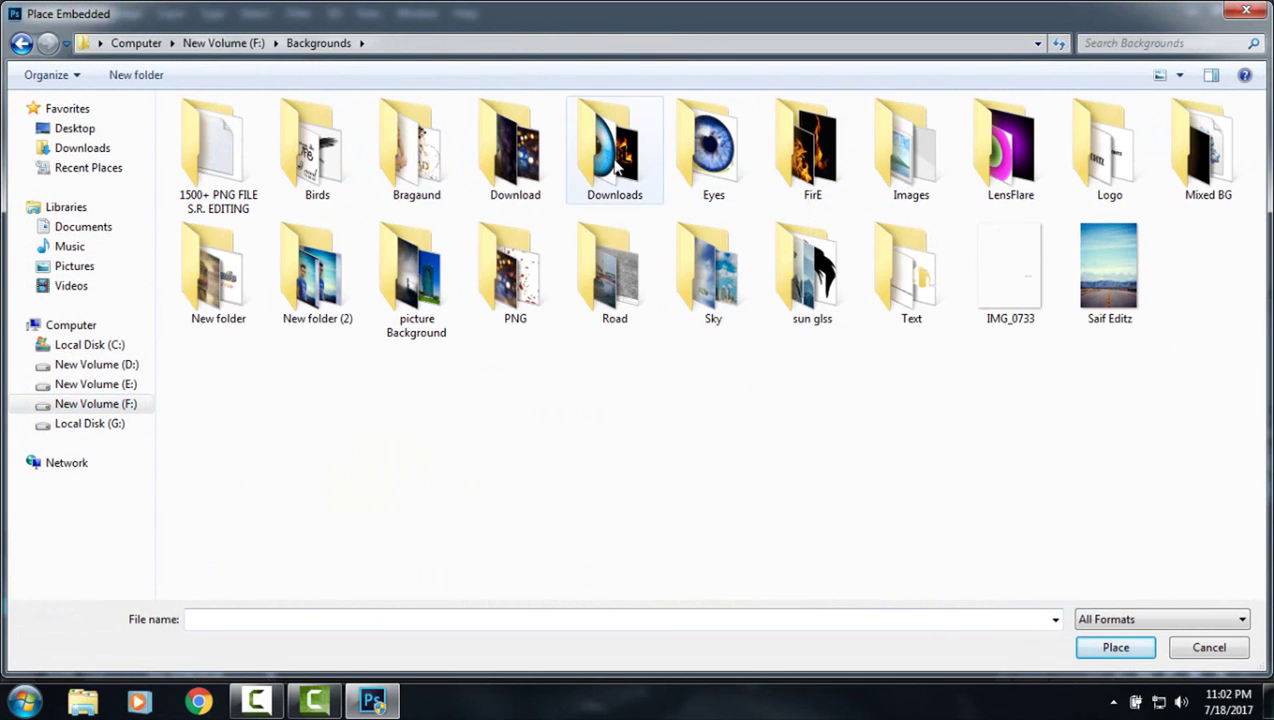
double_click(510, 158)
double_click(1181, 140)
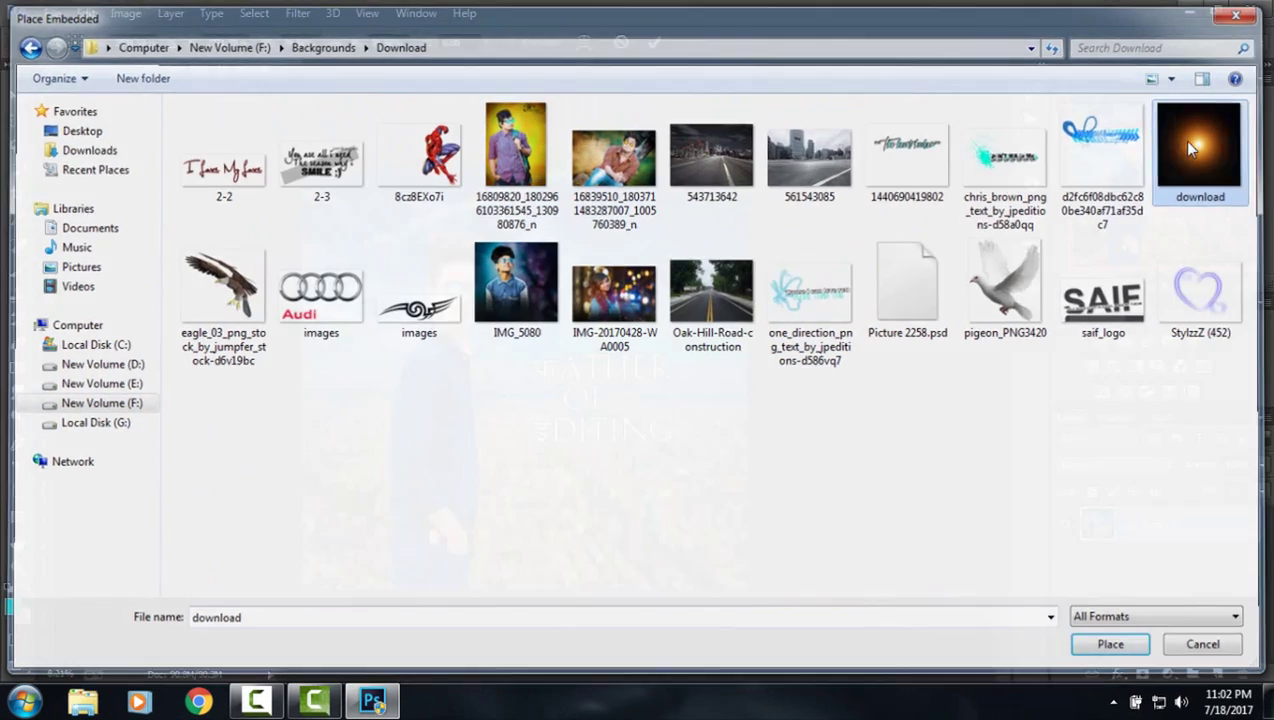
Set the flare to Screen blending, enlarge it about threefold, and position it over the title.
click(1105, 464)
click(1075, 158)
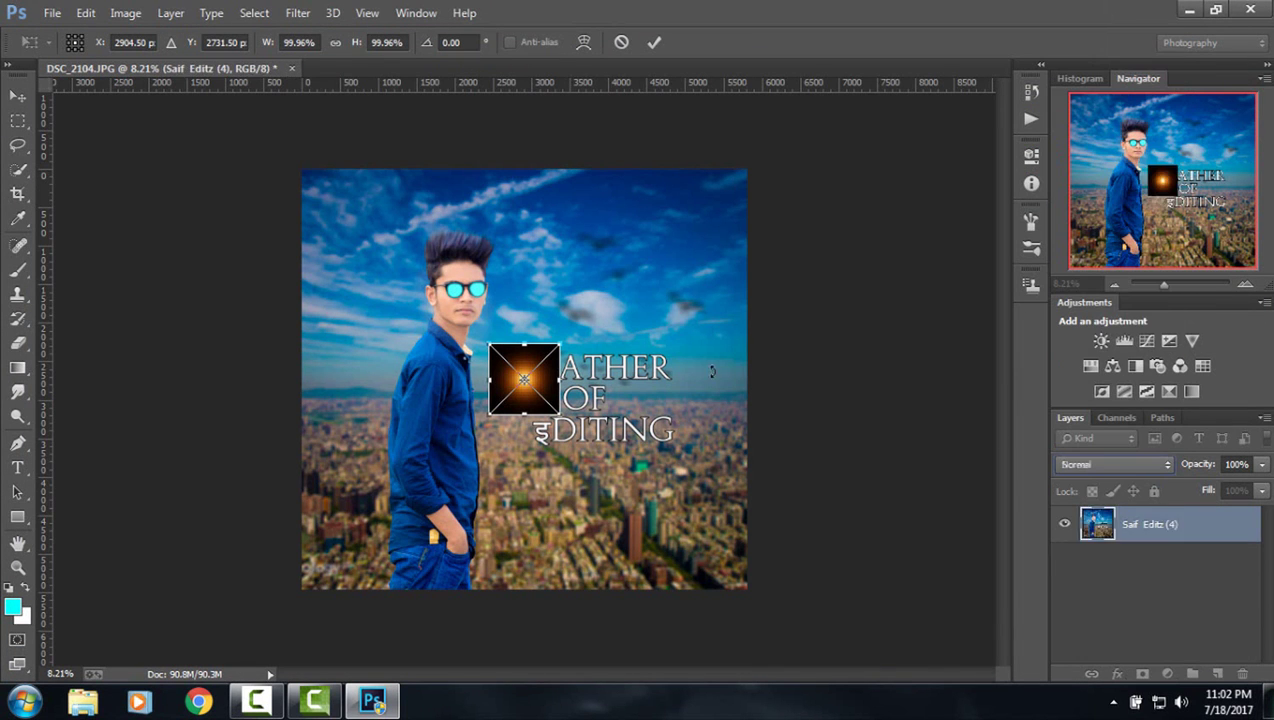
mouse_move(563, 412)
mouse_down()
mouse_move(755, 453)
mouse_move(740, 452)
mouse_up()
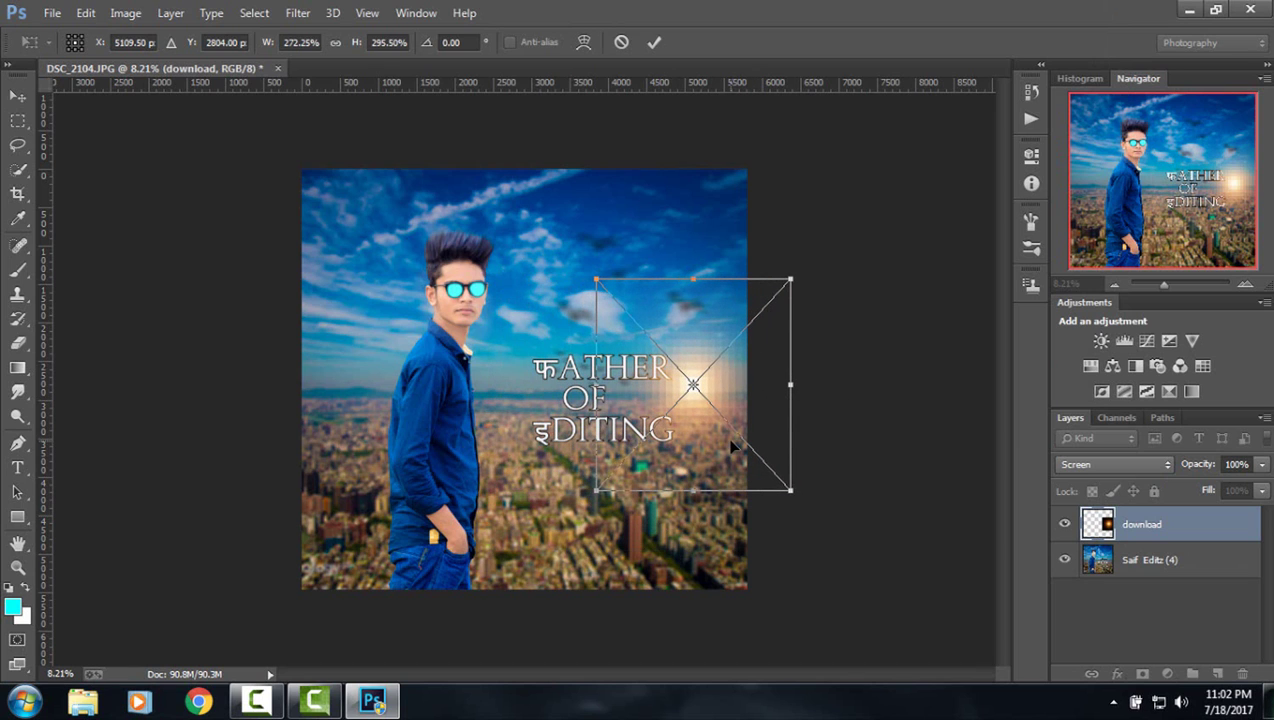
drag(740, 450, 634, 428)
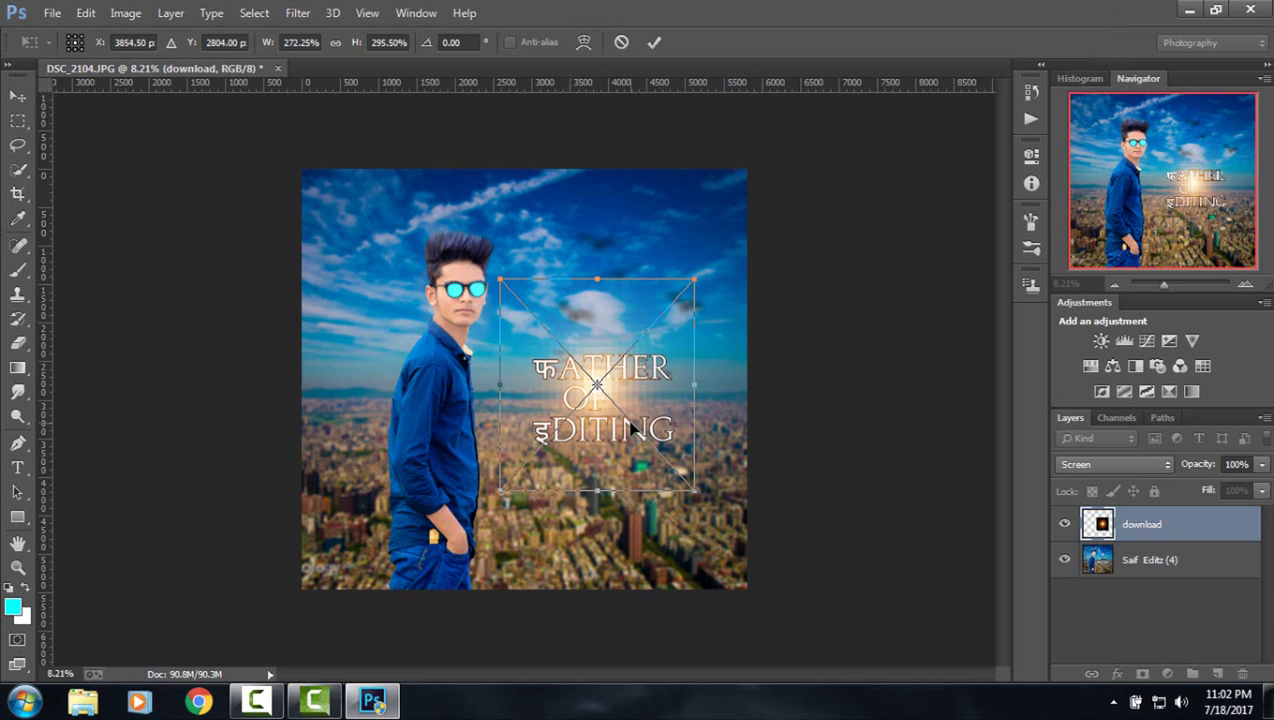
click(653, 42)
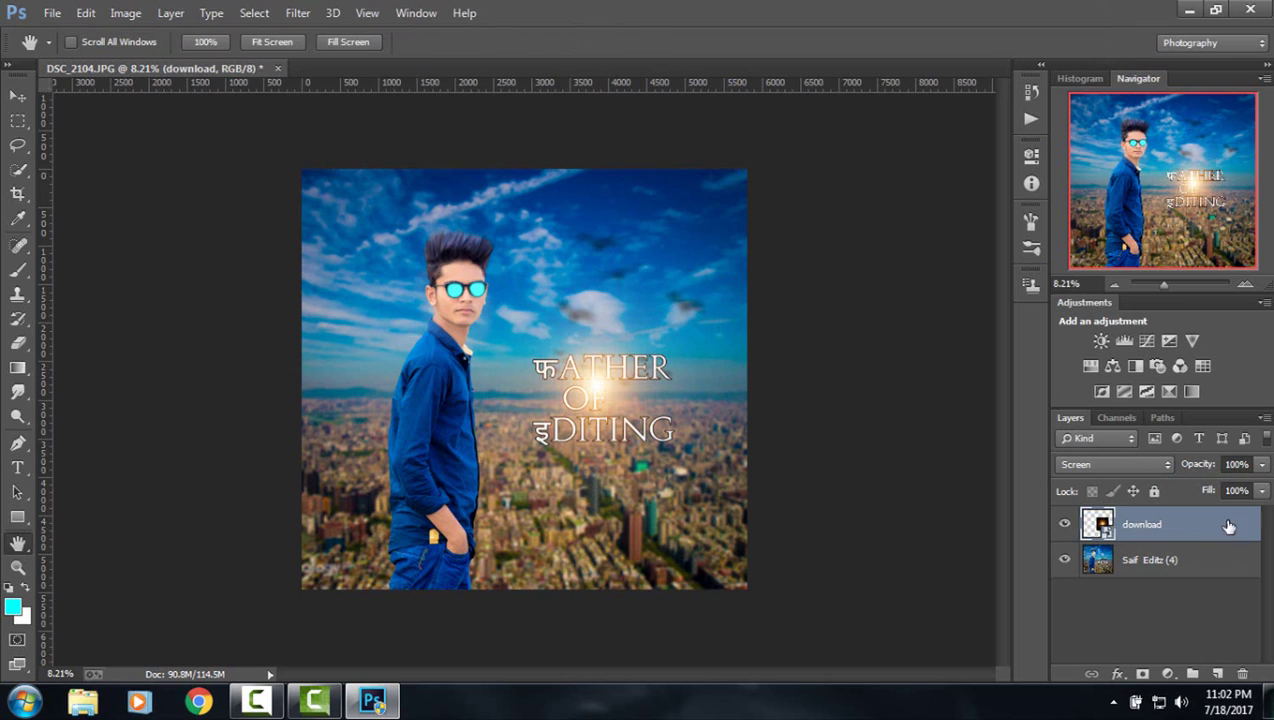
Lower the flare layer's opacity, compare it hidden and shown, and settle on 88%.
click(1262, 464)
drag(1258, 489, 1248, 489)
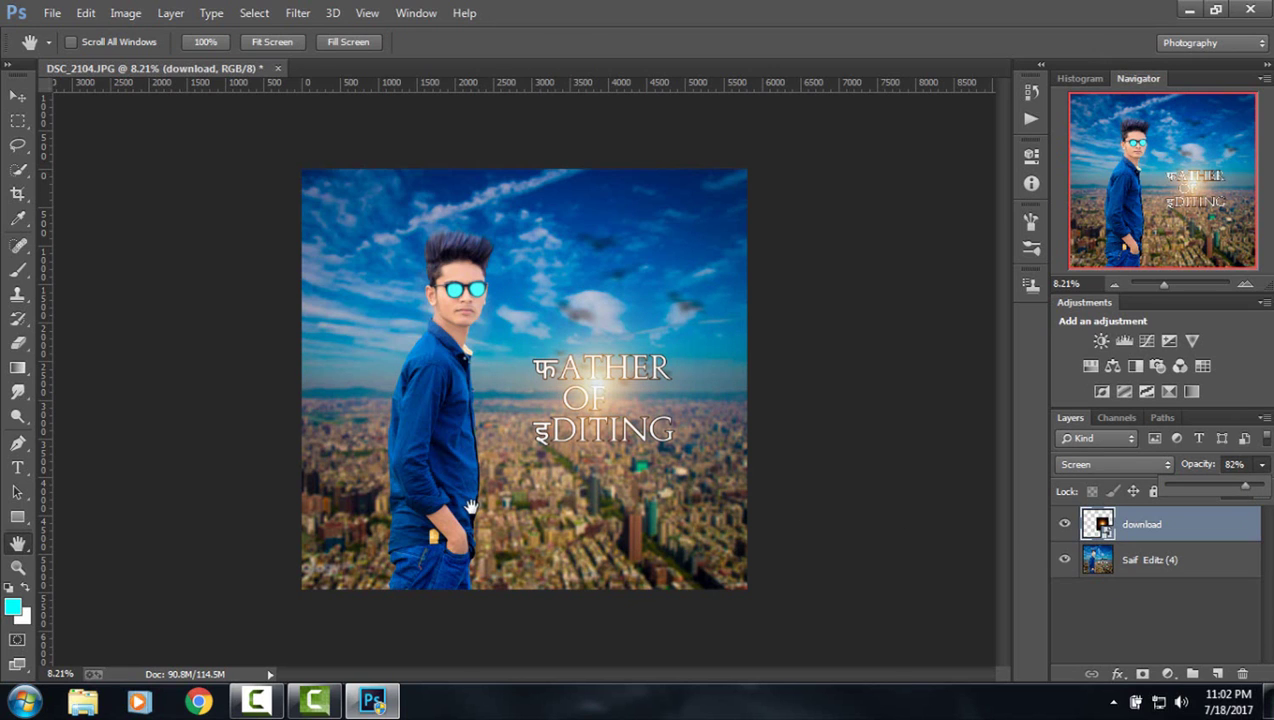
click(1060, 526)
click(1065, 526)
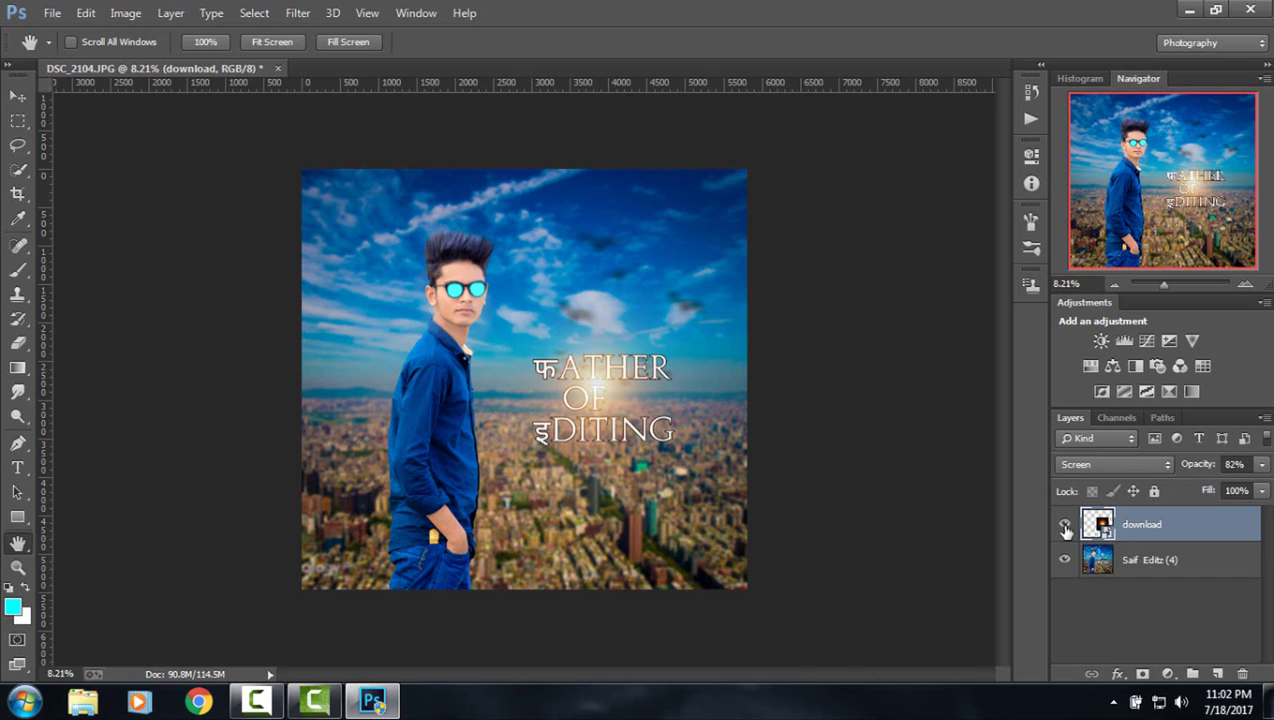
click(1065, 526)
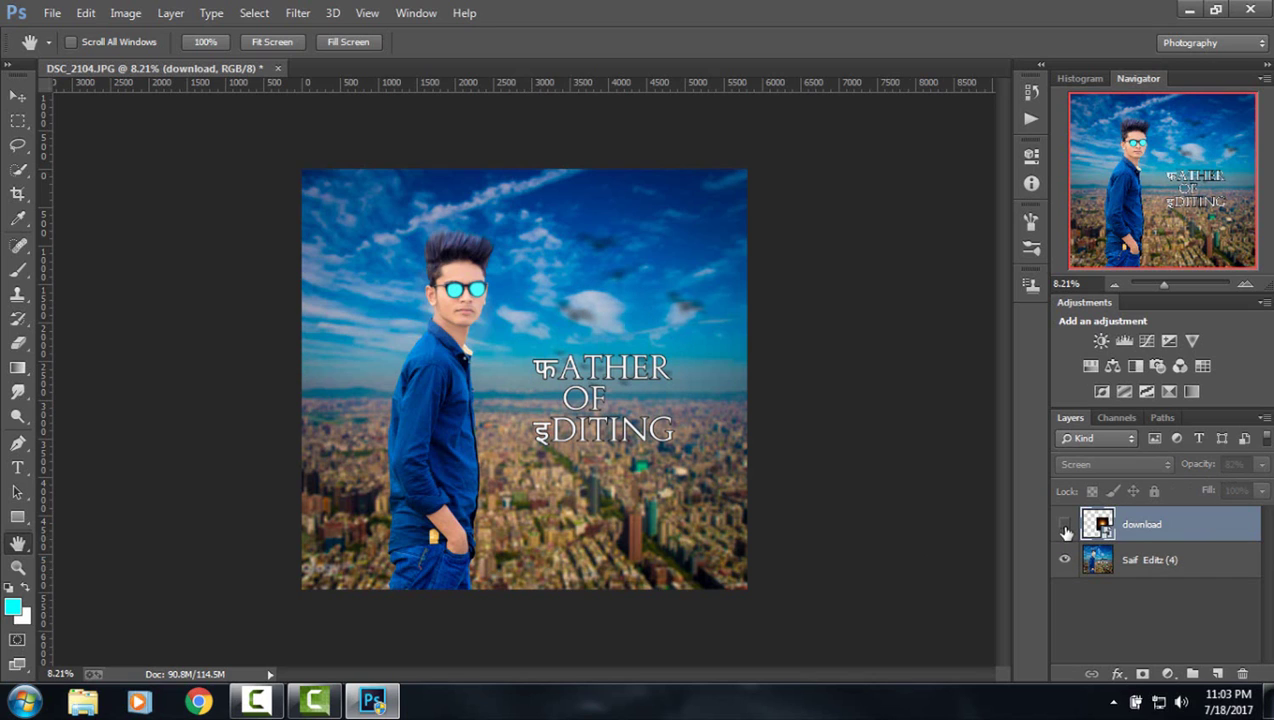
click(1065, 526)
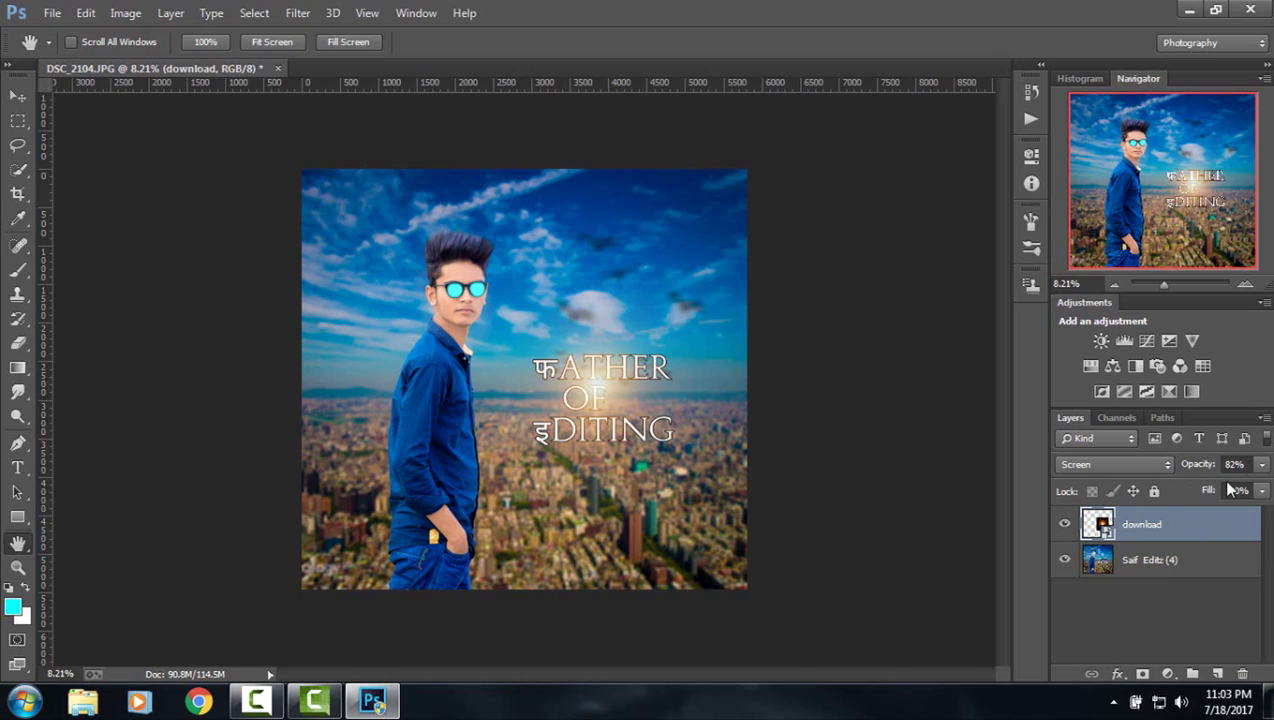
click(1262, 465)
drag(1262, 489, 1257, 489)
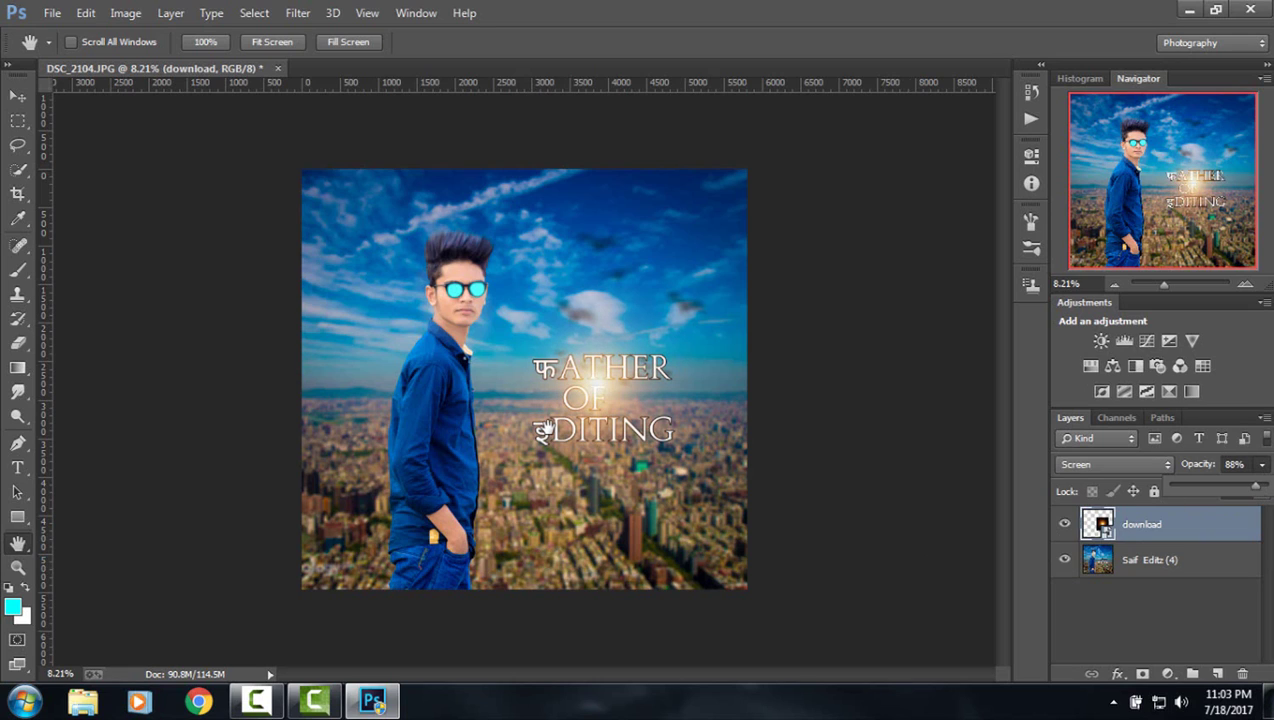
Merge visible layers and save as DSC_2104 JPEG at maximum quality 12.
right_click(1179, 530)
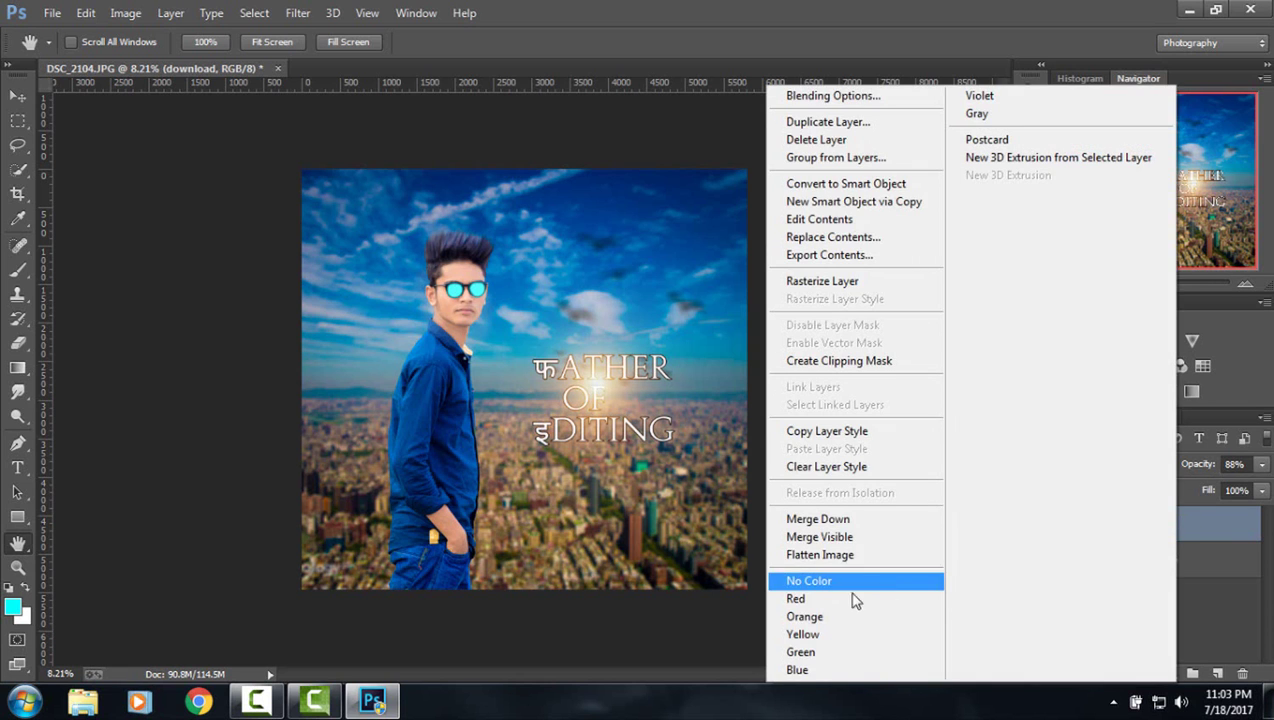
click(836, 539)
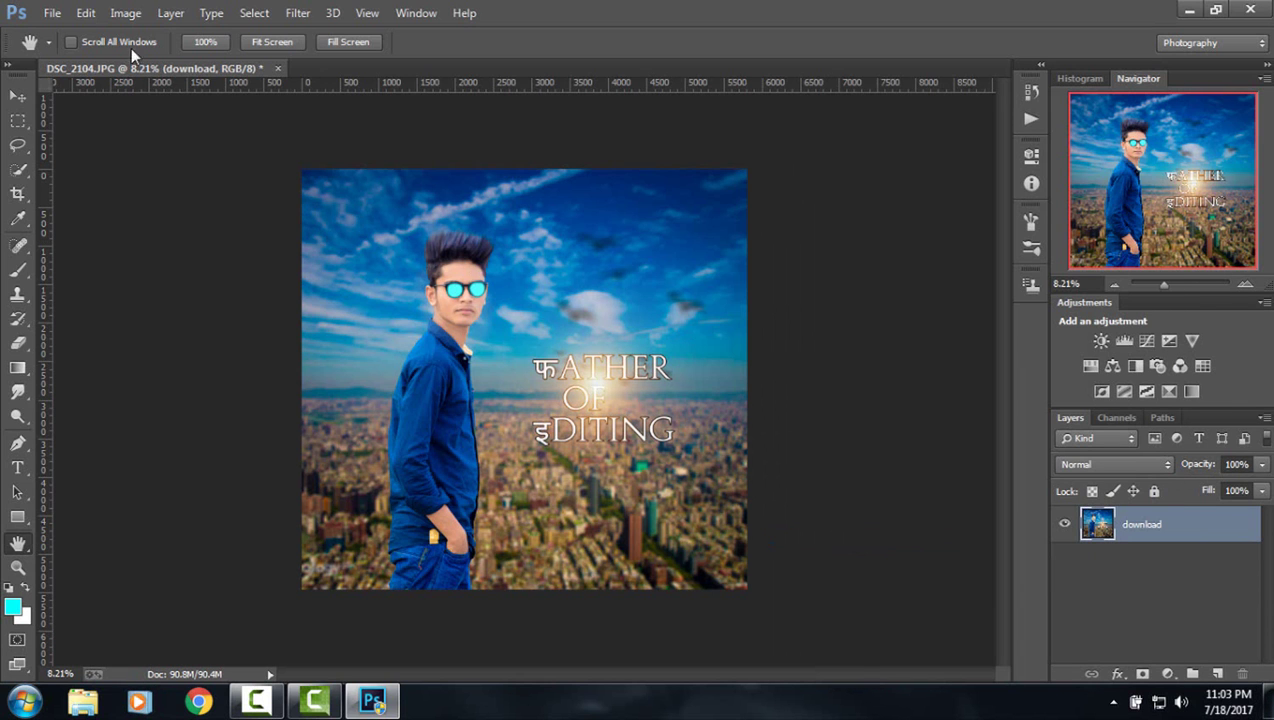
click(52, 13)
click(62, 185)
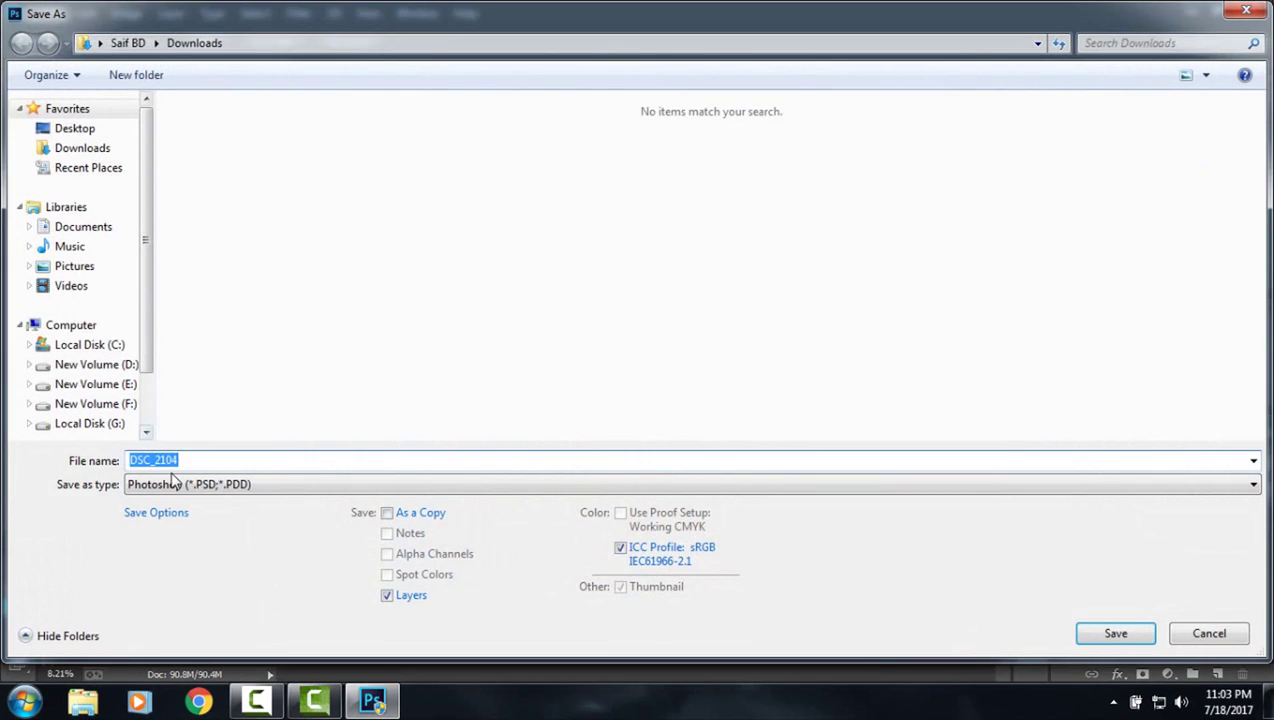
click(690, 484)
click(238, 205)
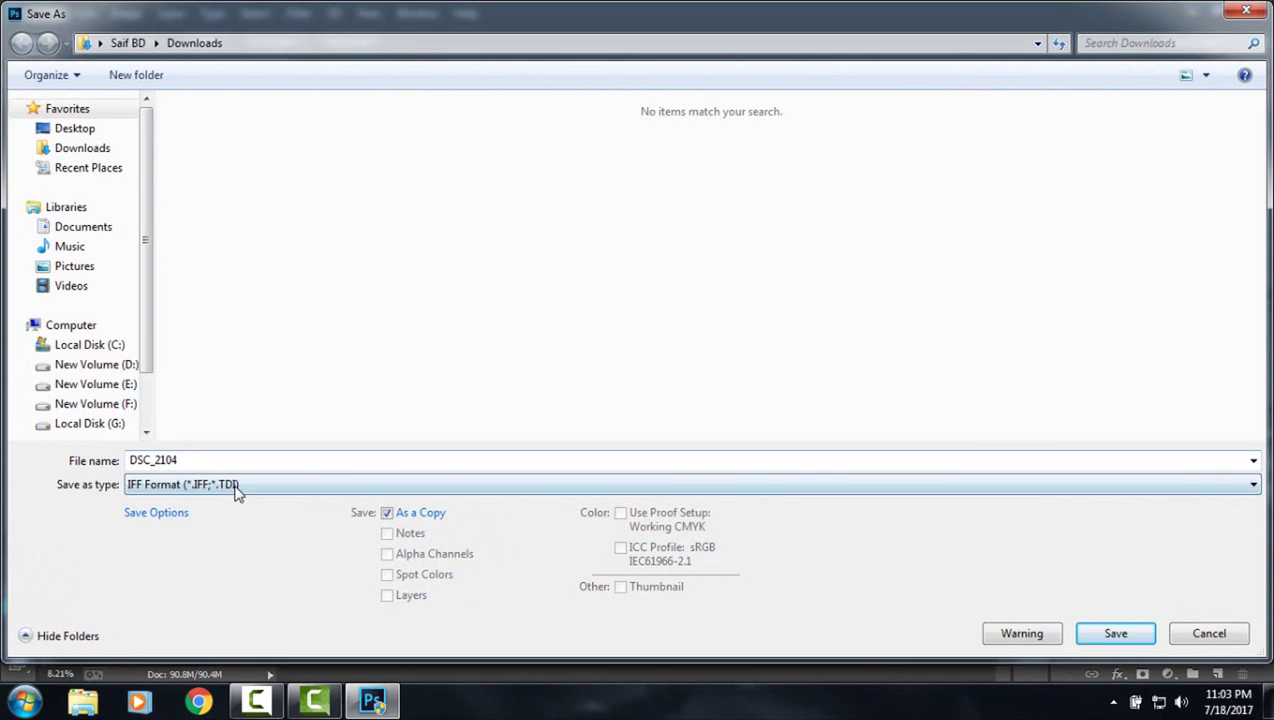
click(238, 487)
click(238, 298)
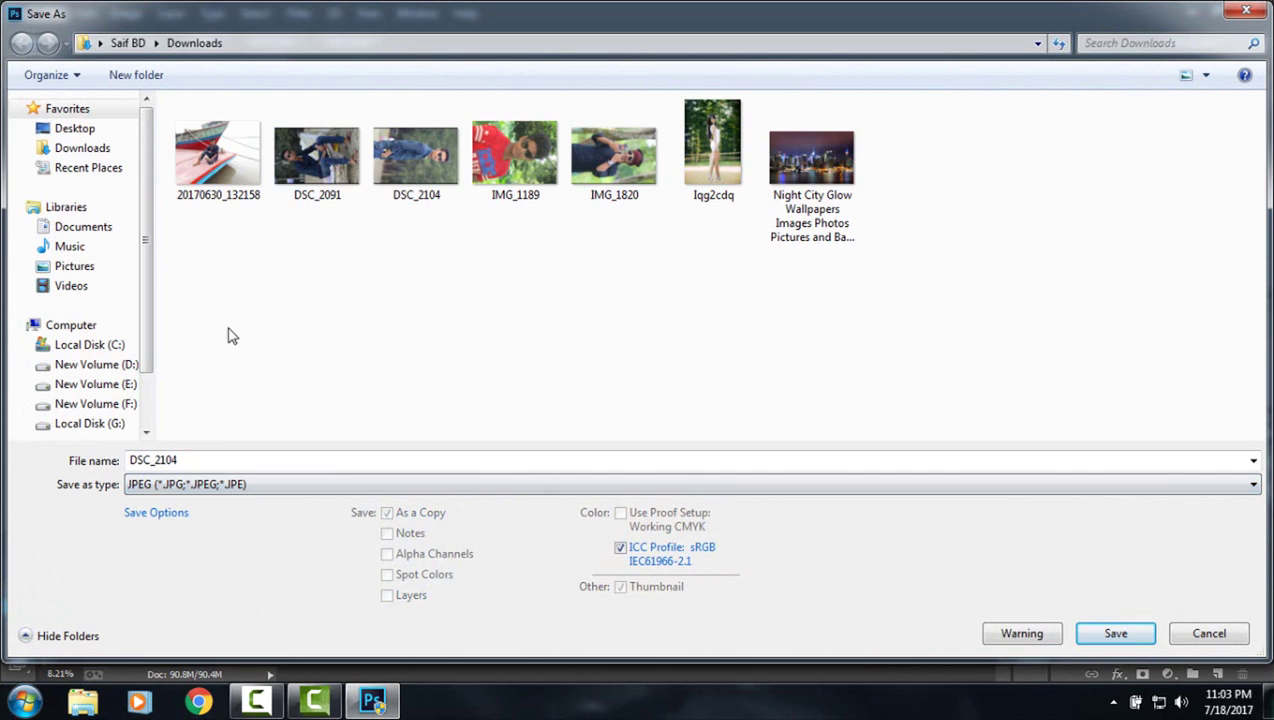
click(130, 423)
click(1105, 633)
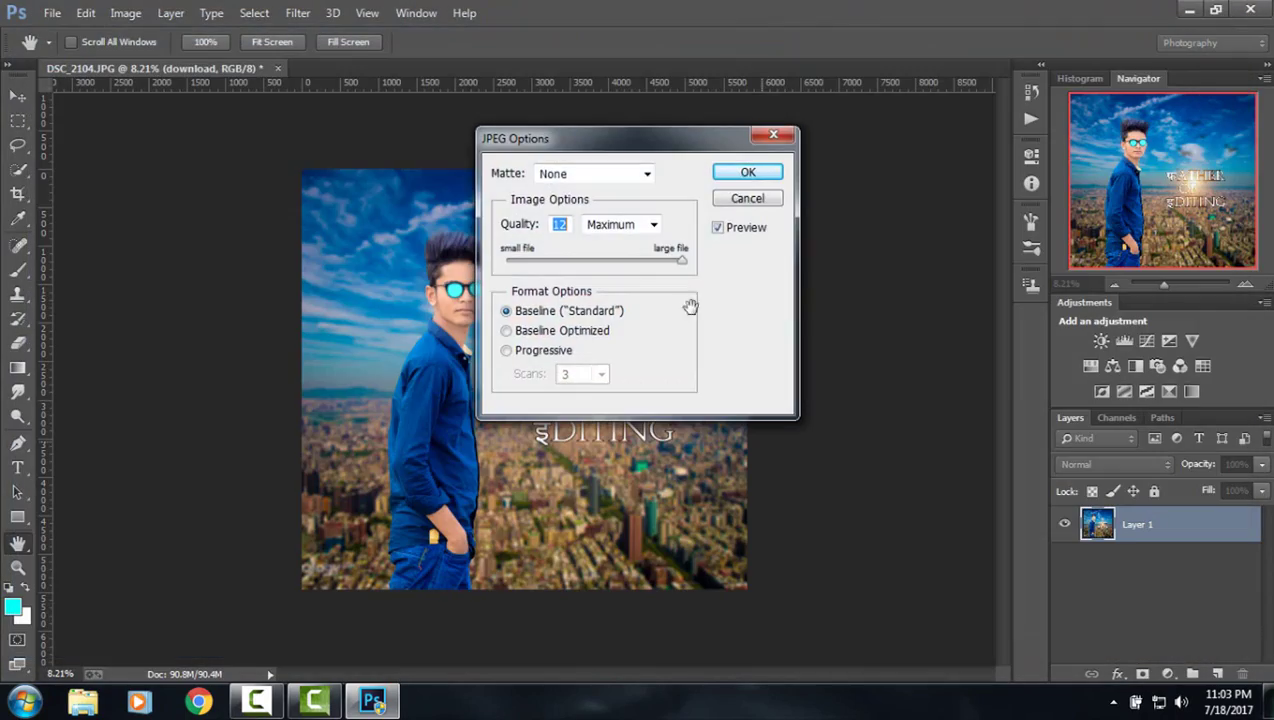